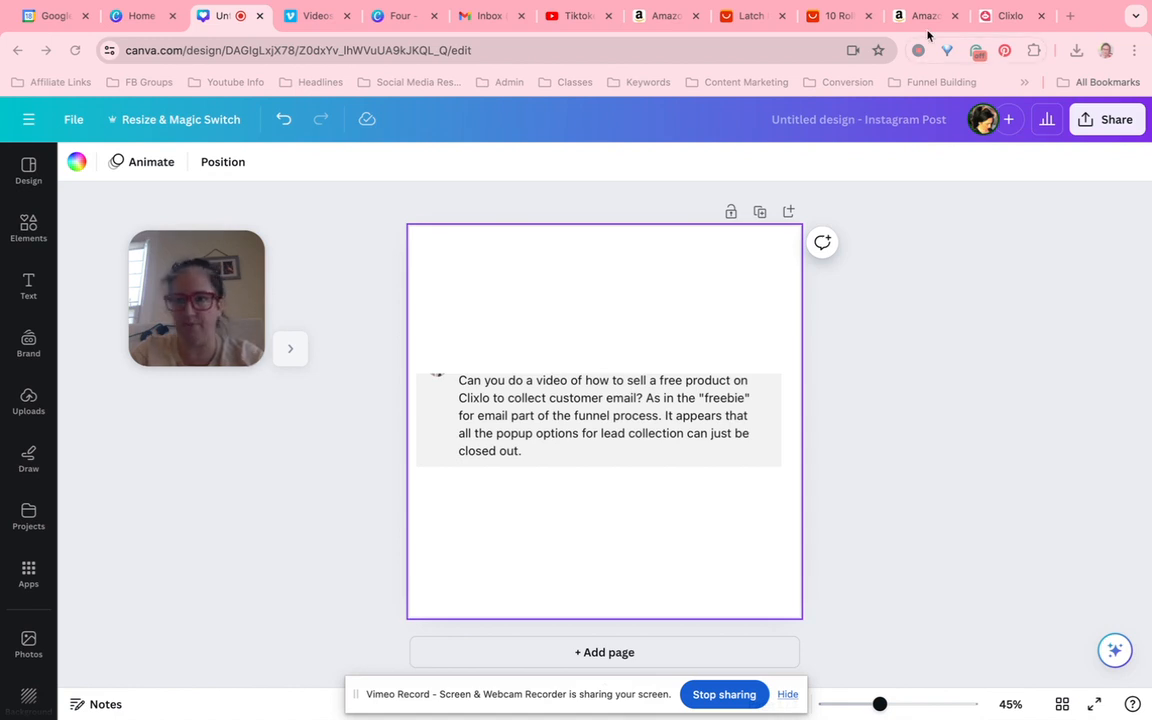
Step: Switch to Clixlo and create a new form from scratch in the Sites form builder
click(1007, 16)
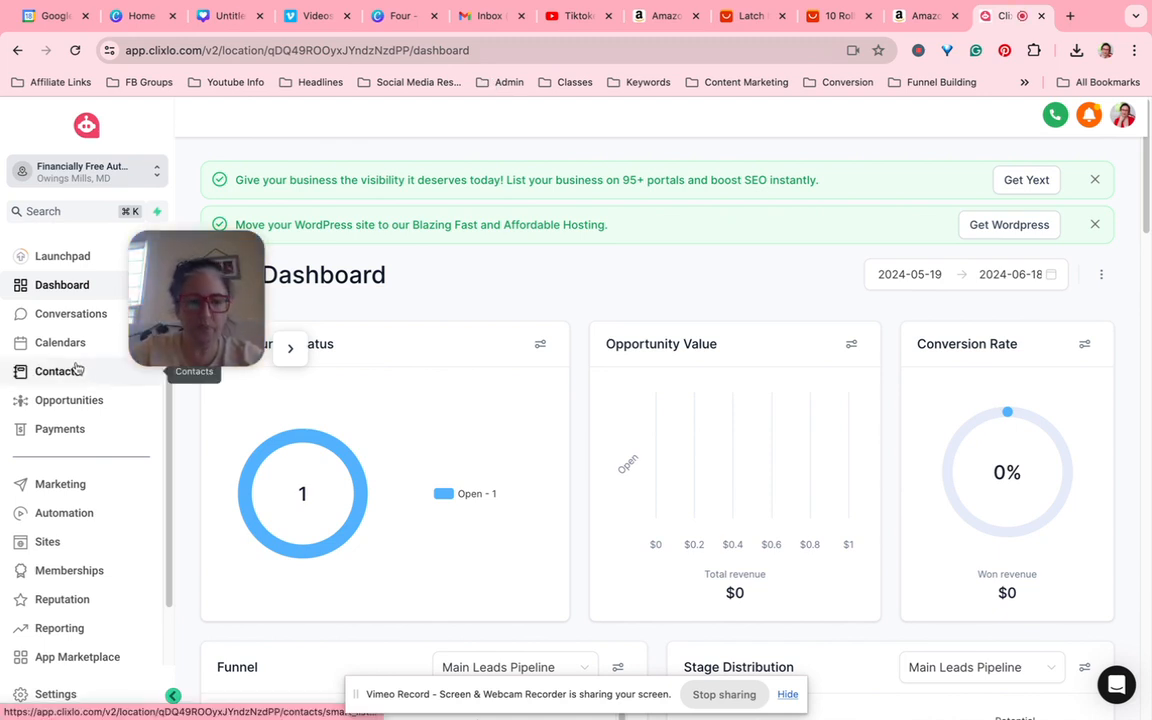
click(47, 542)
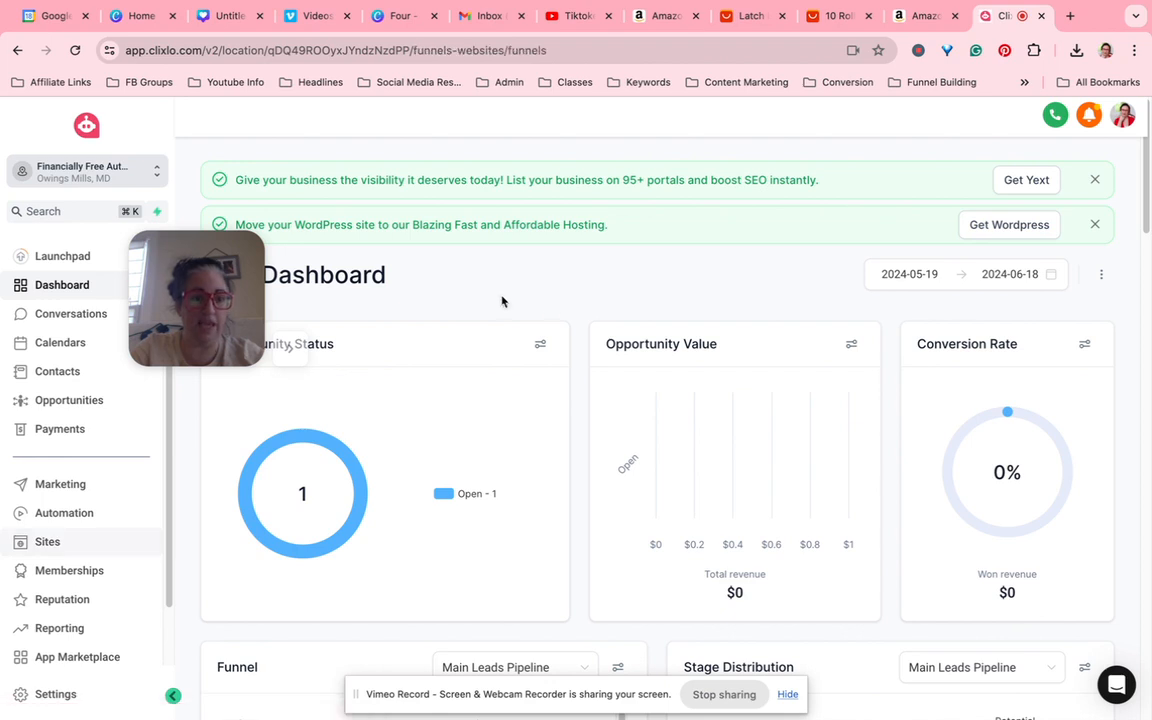
mouse_move(751, 148)
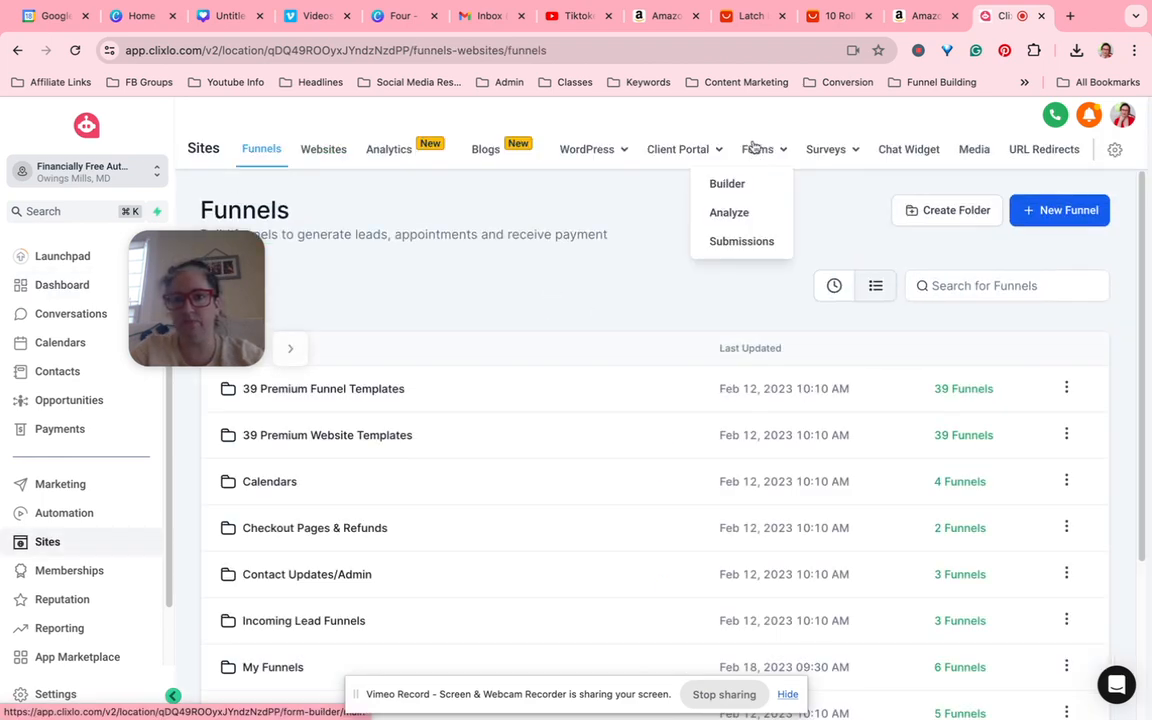
click(730, 185)
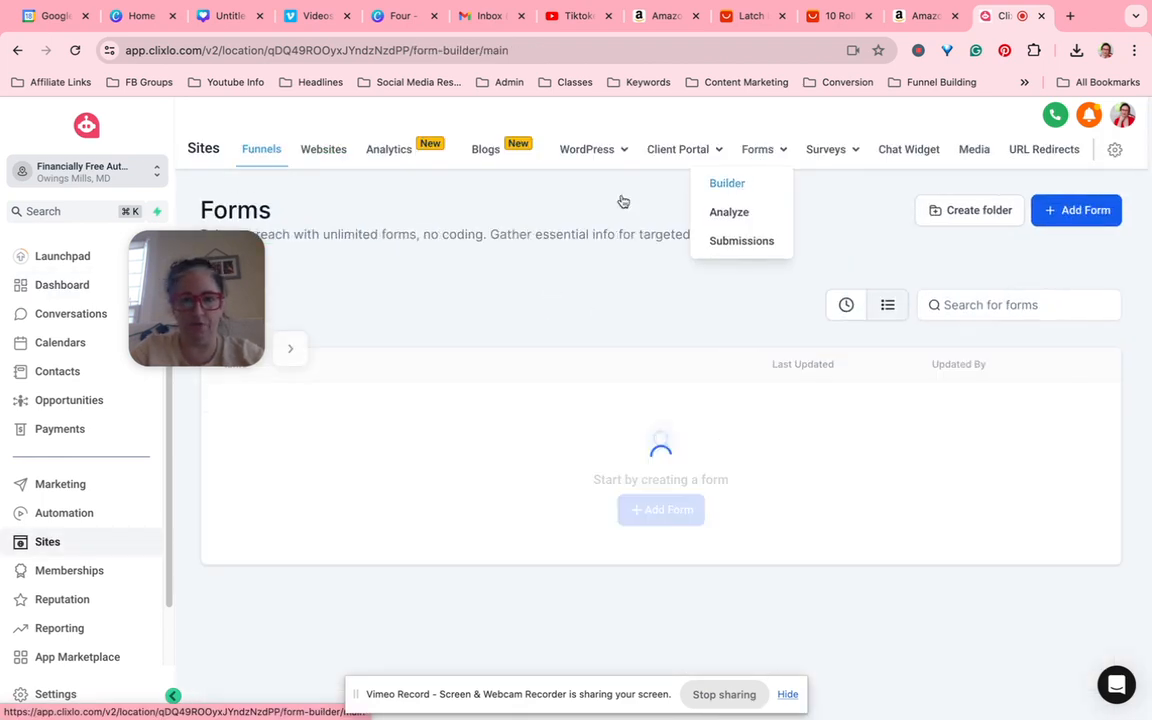
click(1080, 210)
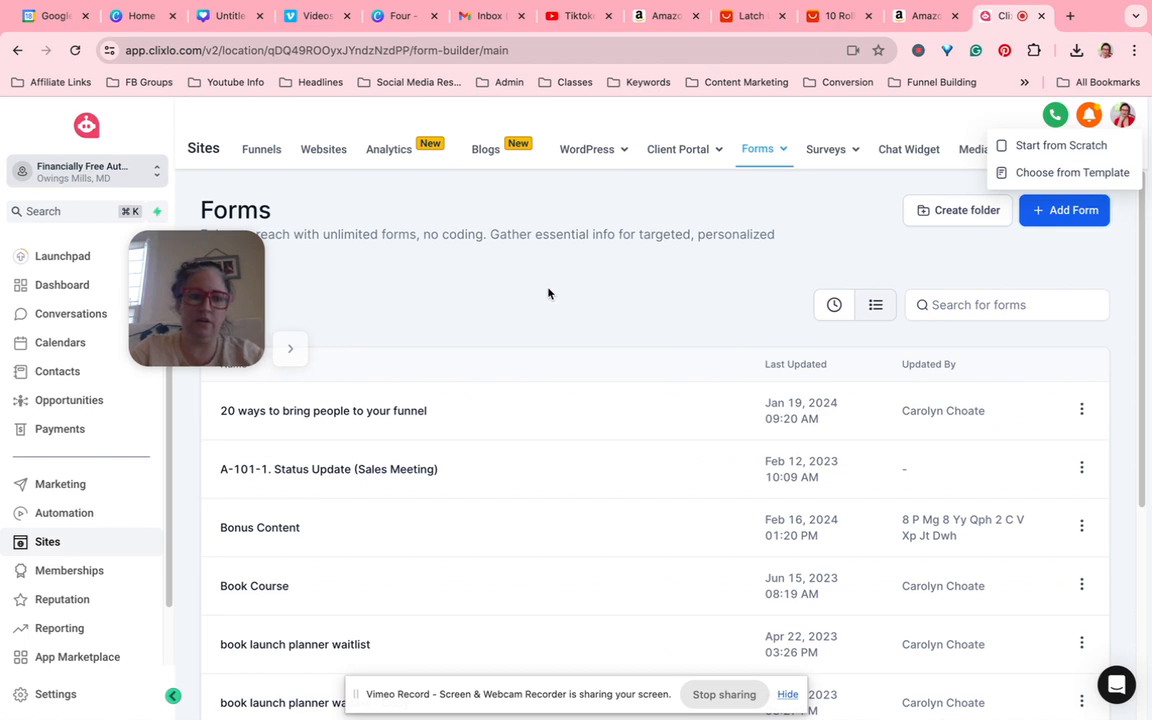
click(1085, 141)
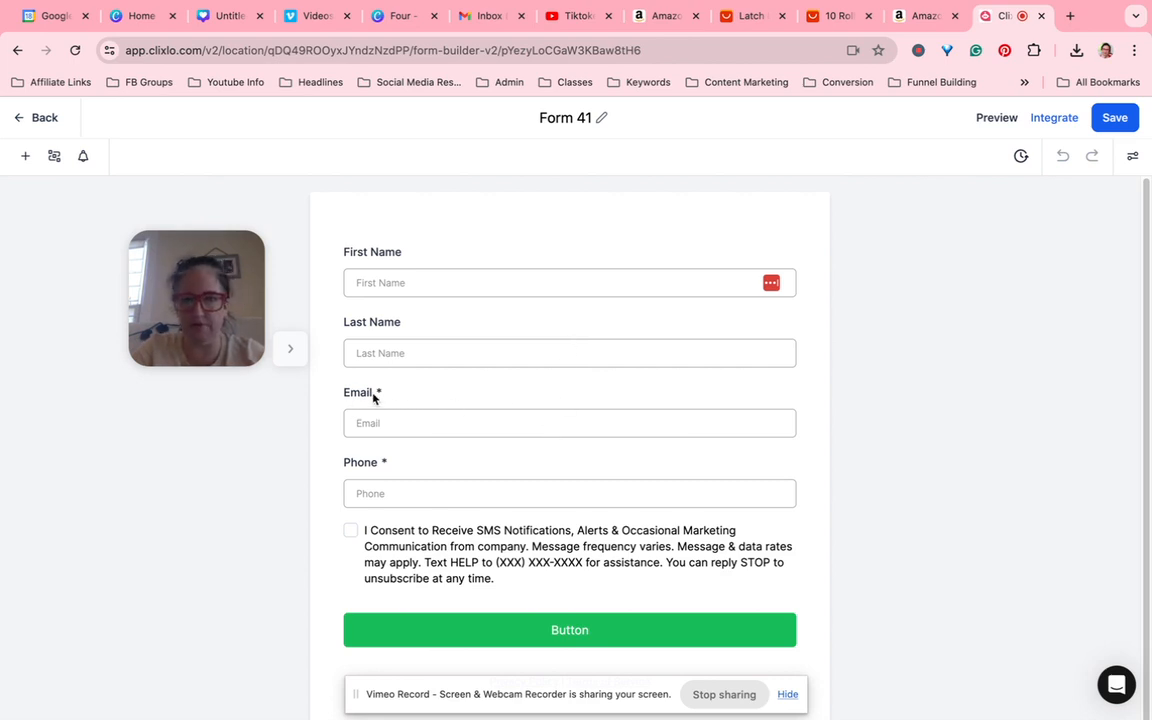
Step: Remove the Phone field from the new form
click(601, 117)
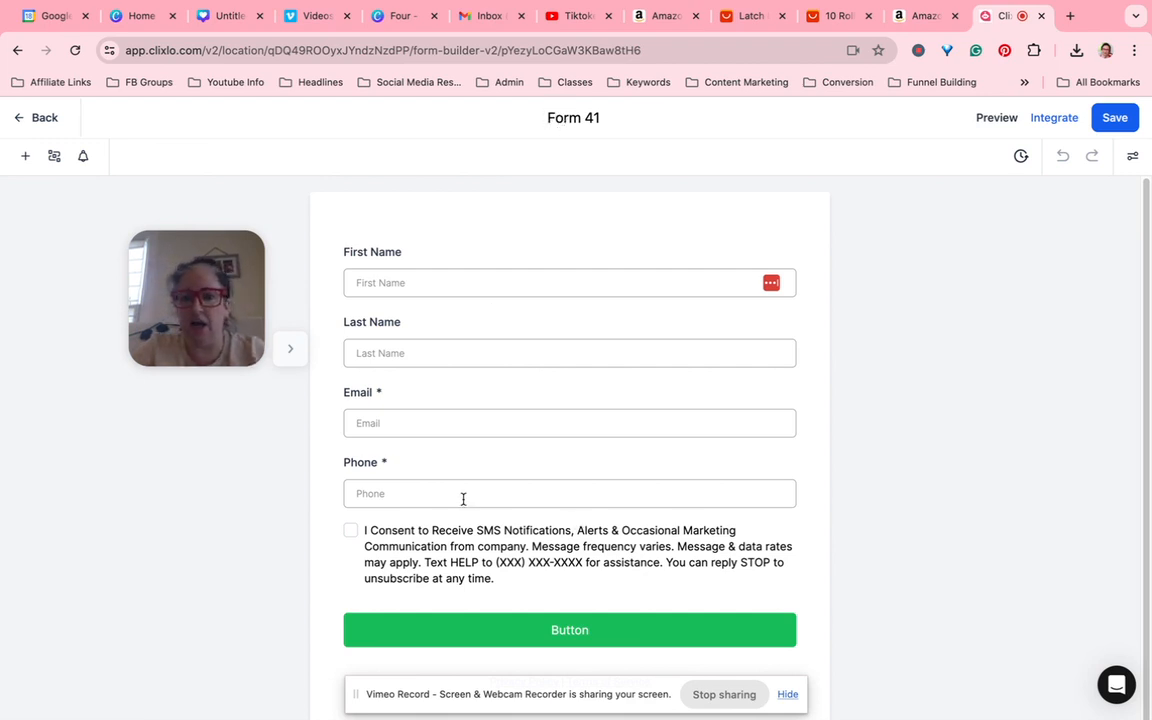
click(380, 464)
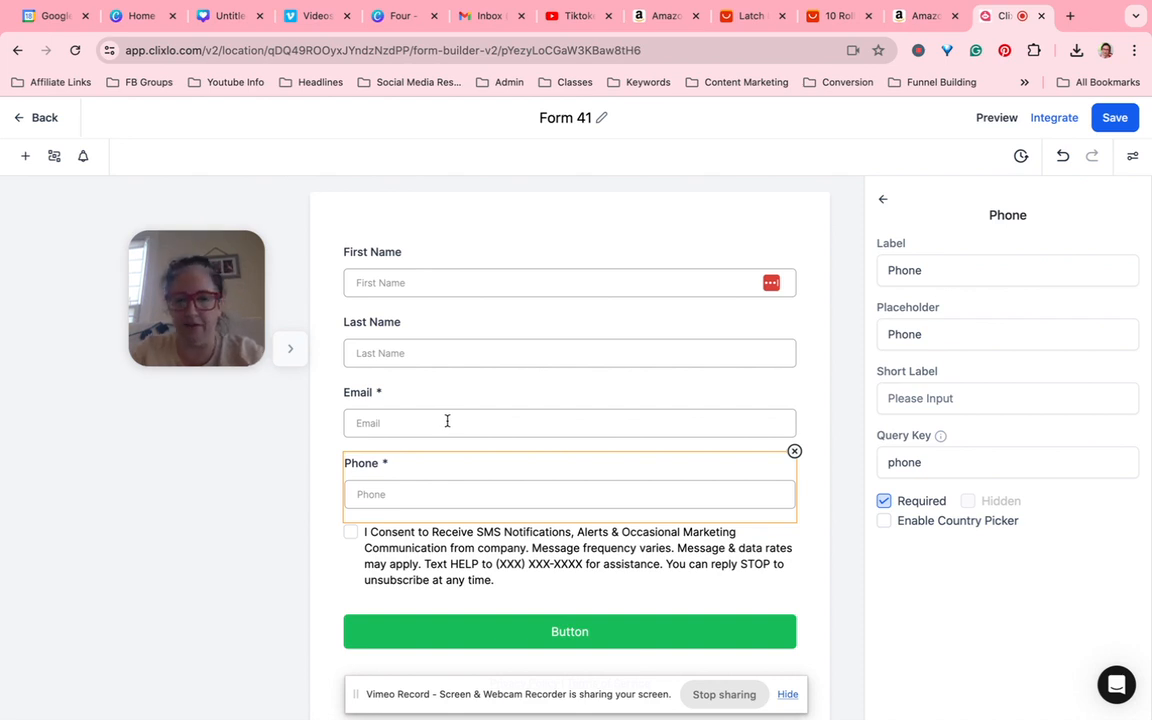
click(813, 552)
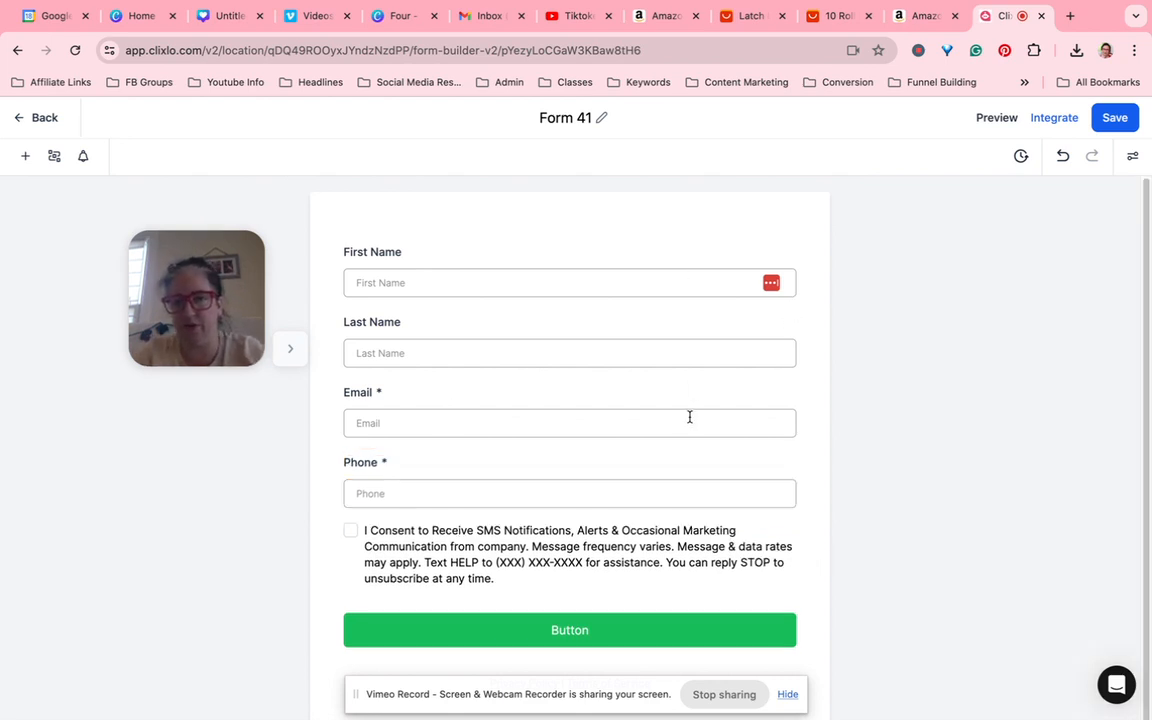
click(754, 491)
click(794, 451)
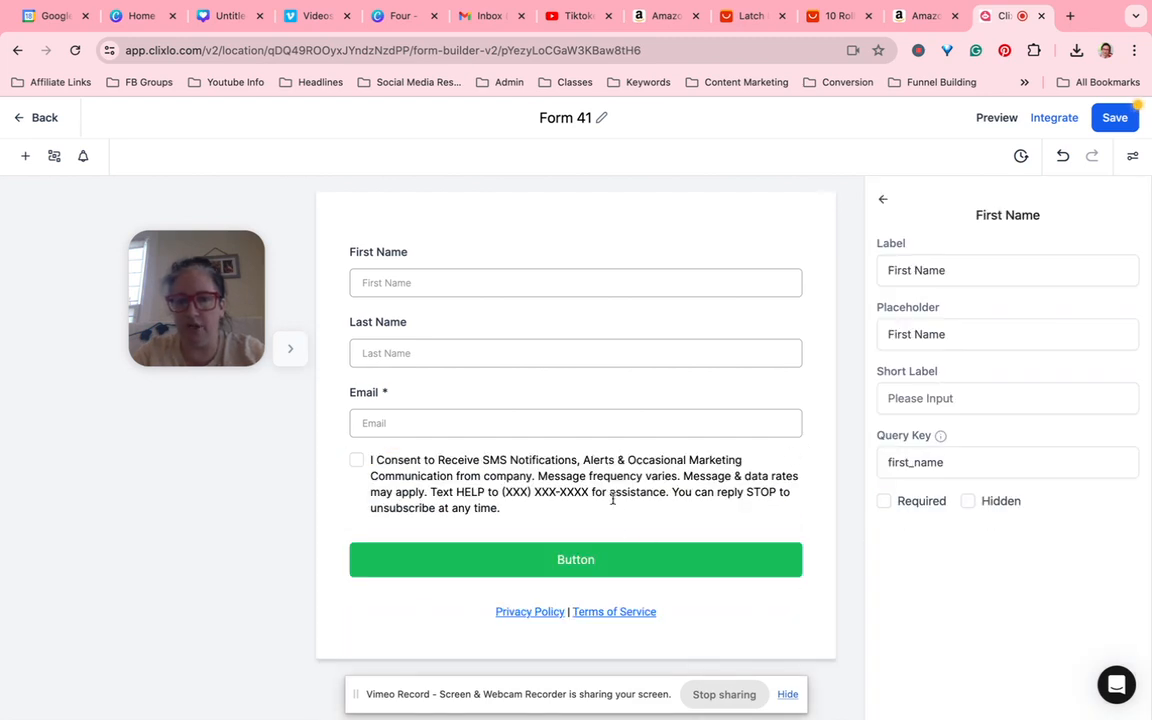
Step: Delete the SMS consent checkbox and the Privacy Policy and Terms of Service links from the form
click(613, 498)
click(797, 452)
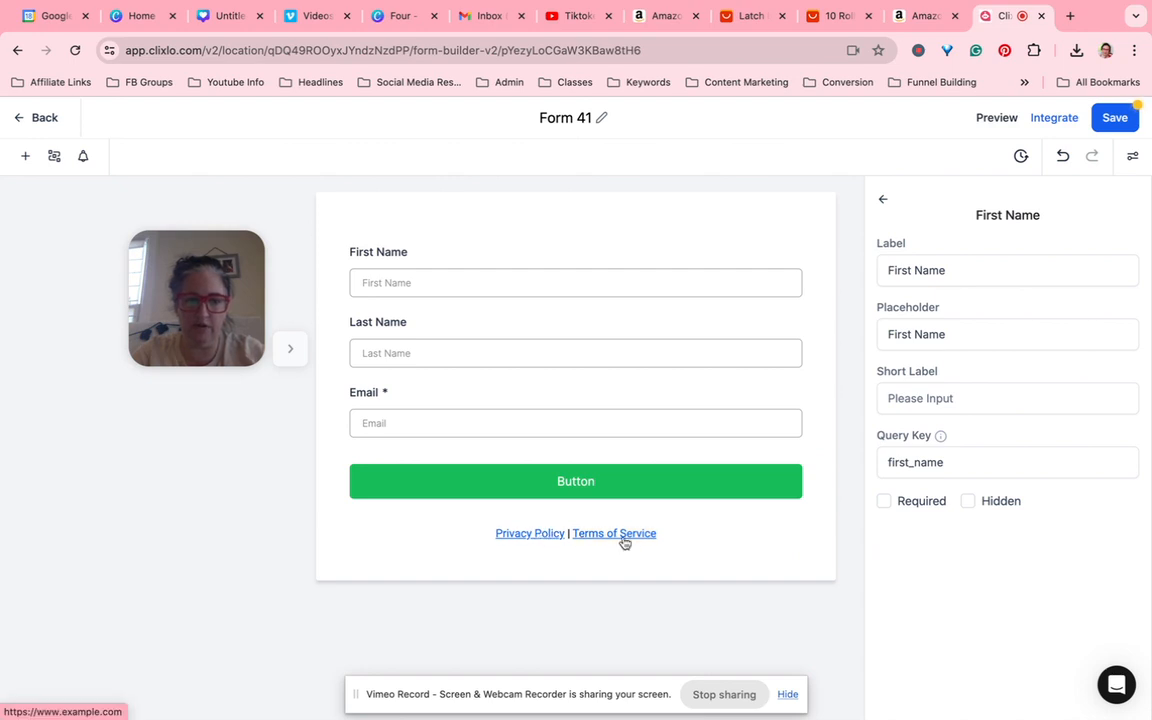
click(561, 538)
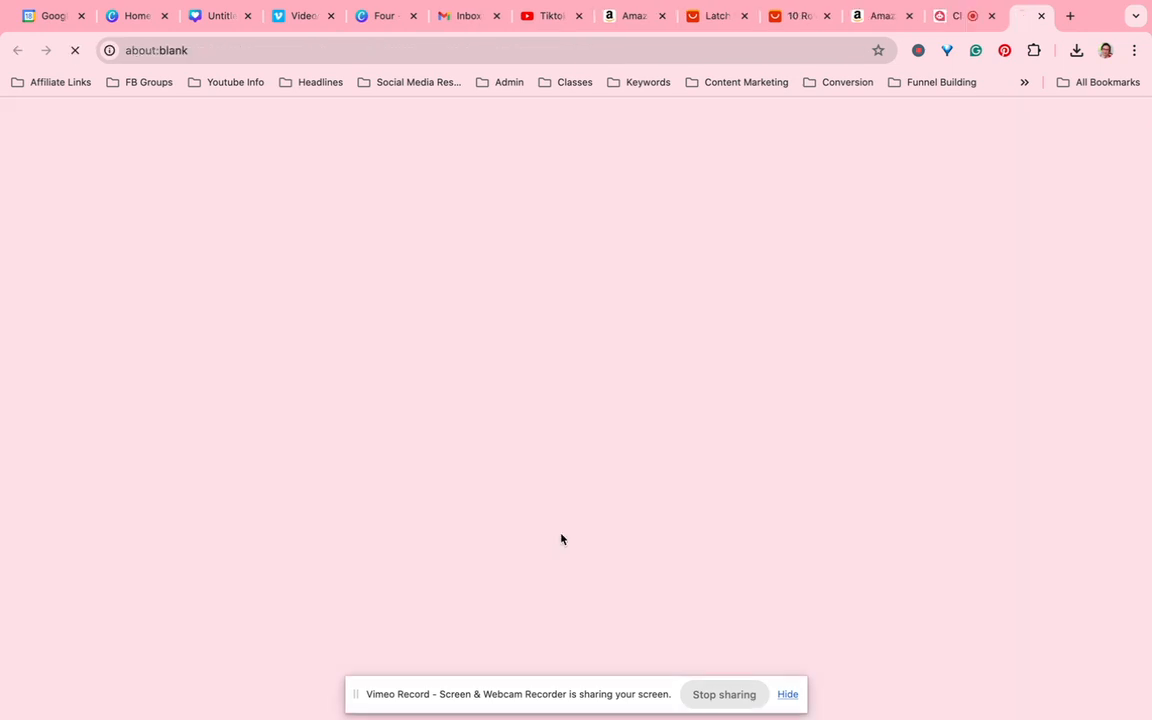
click(931, 15)
click(800, 512)
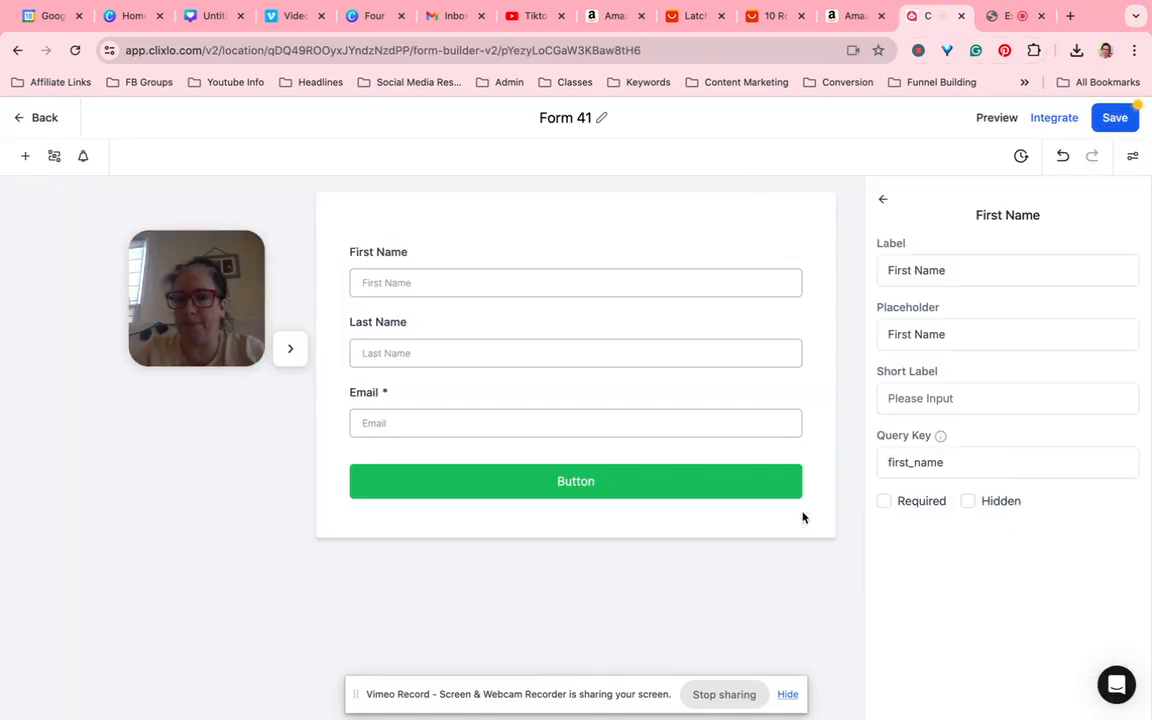
Step: Change the submit button's text to "Yes please!"
click(671, 470)
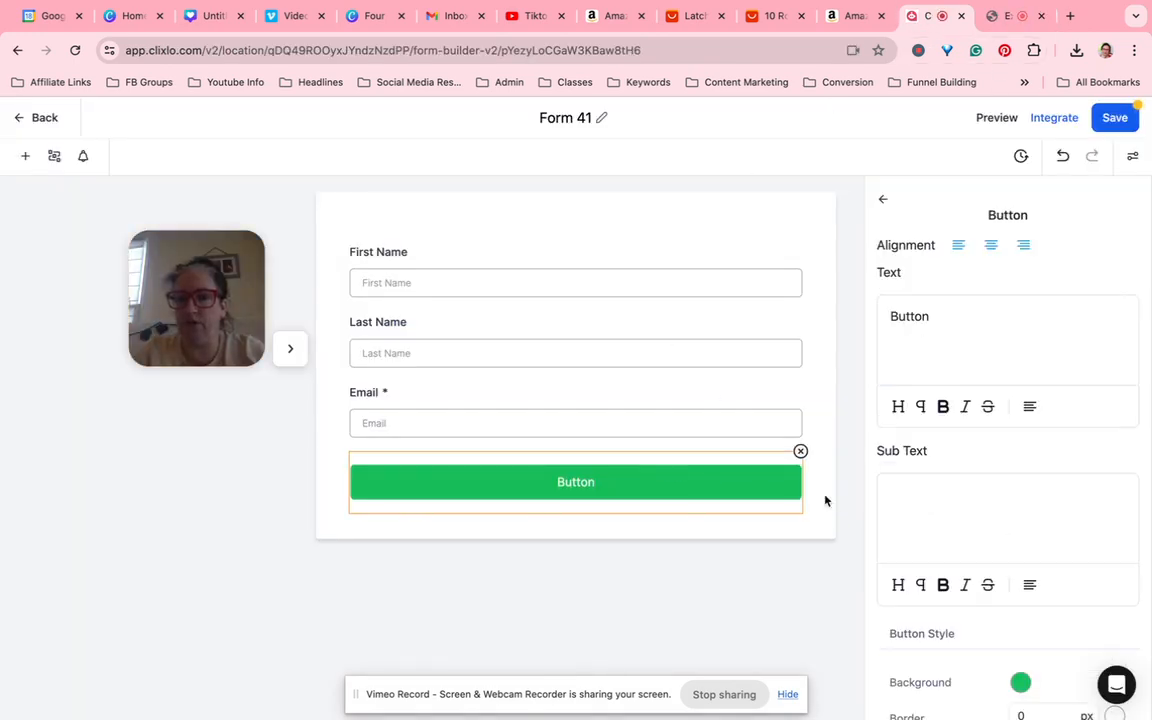
double_click(903, 316)
text(Yes please!)
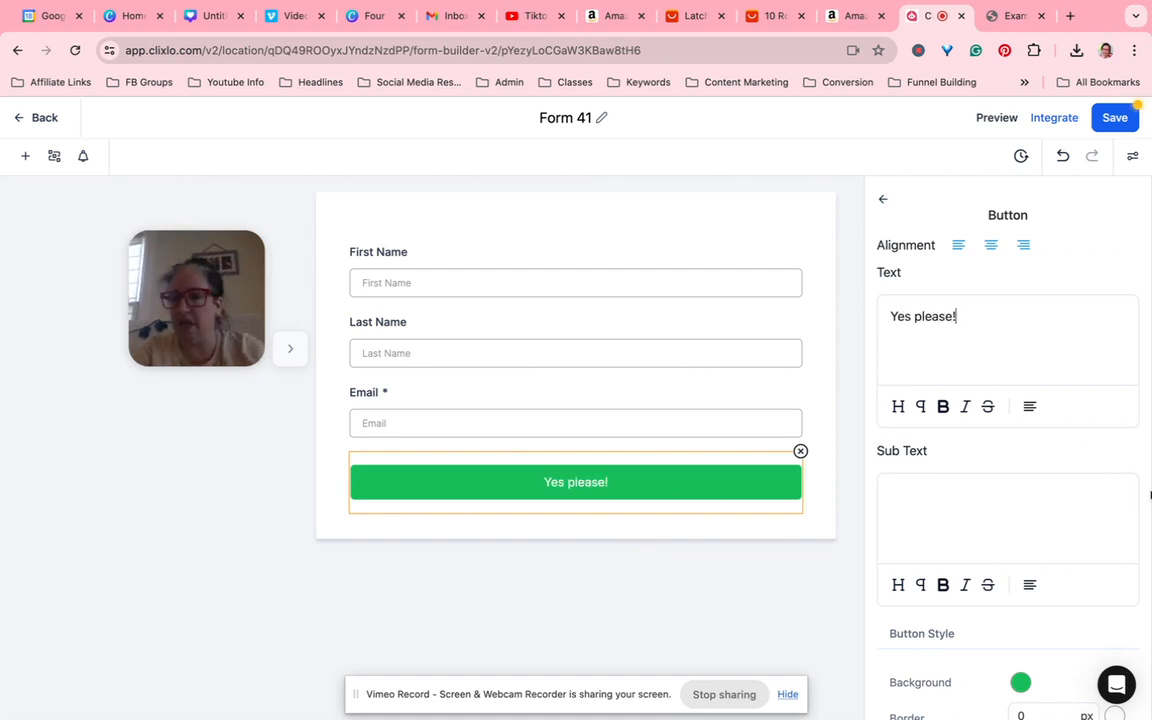
scroll(1000, 579, down, 3)
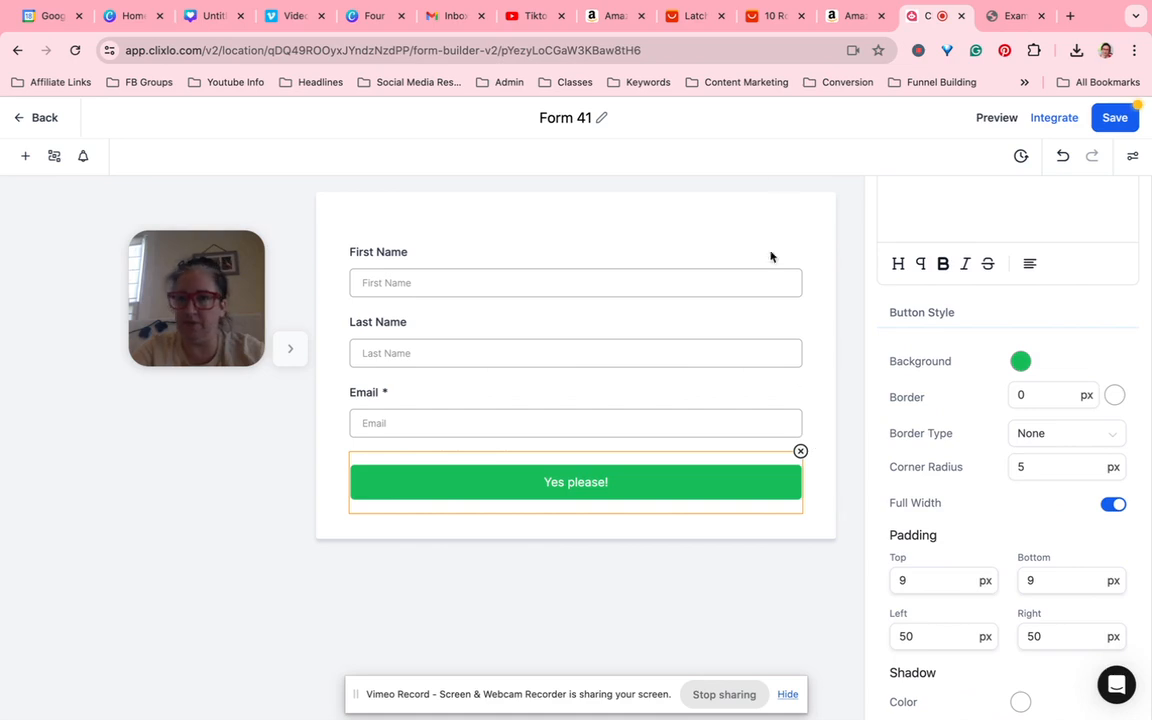
Step: Look through the quick-add elements available for the form
click(25, 156)
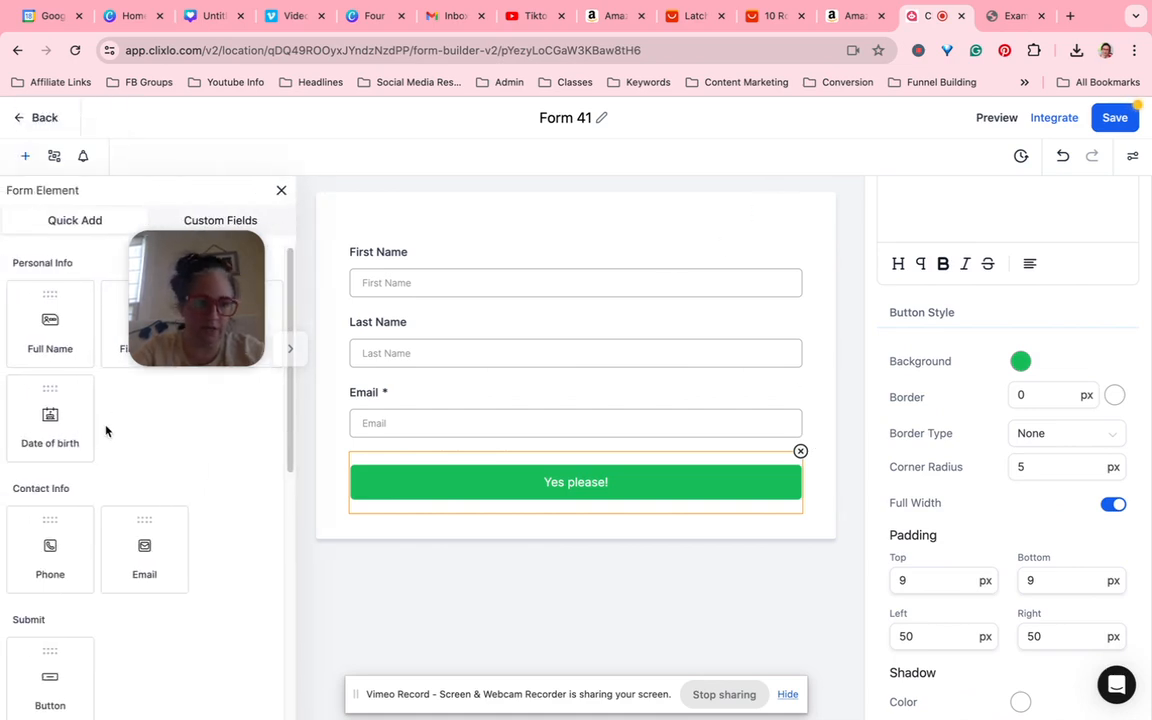
scroll(90, 460, down, 2)
scroll(103, 514, down, 5)
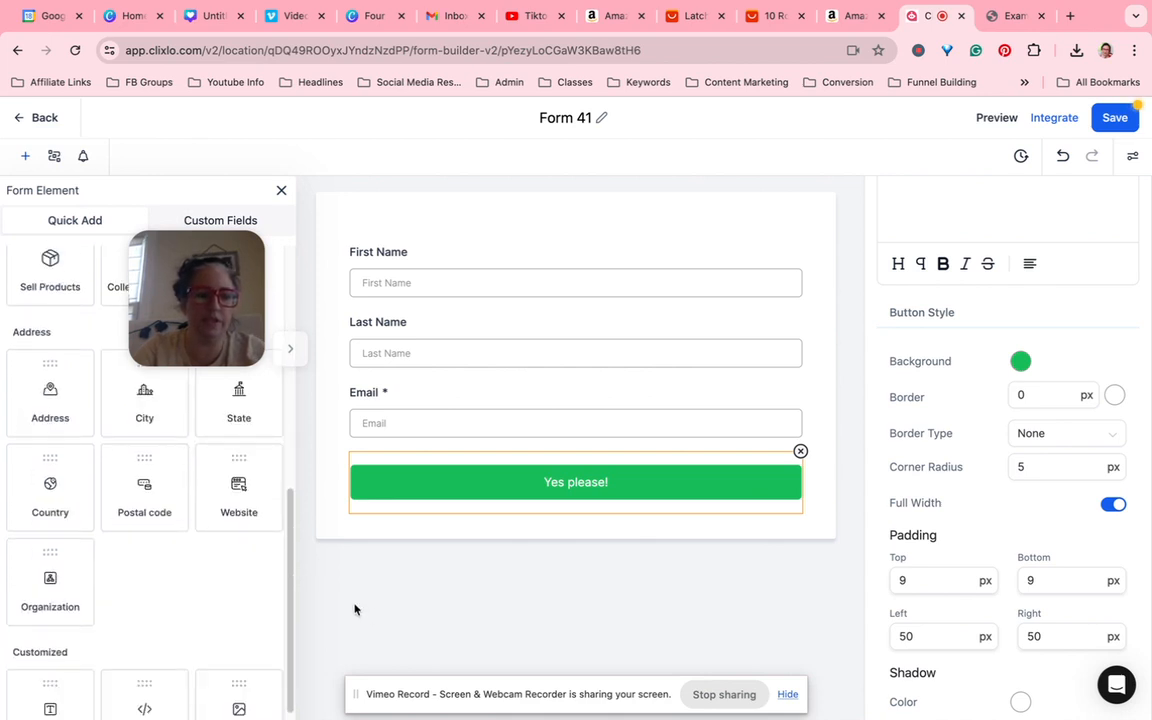
scroll(248, 588, down, 2)
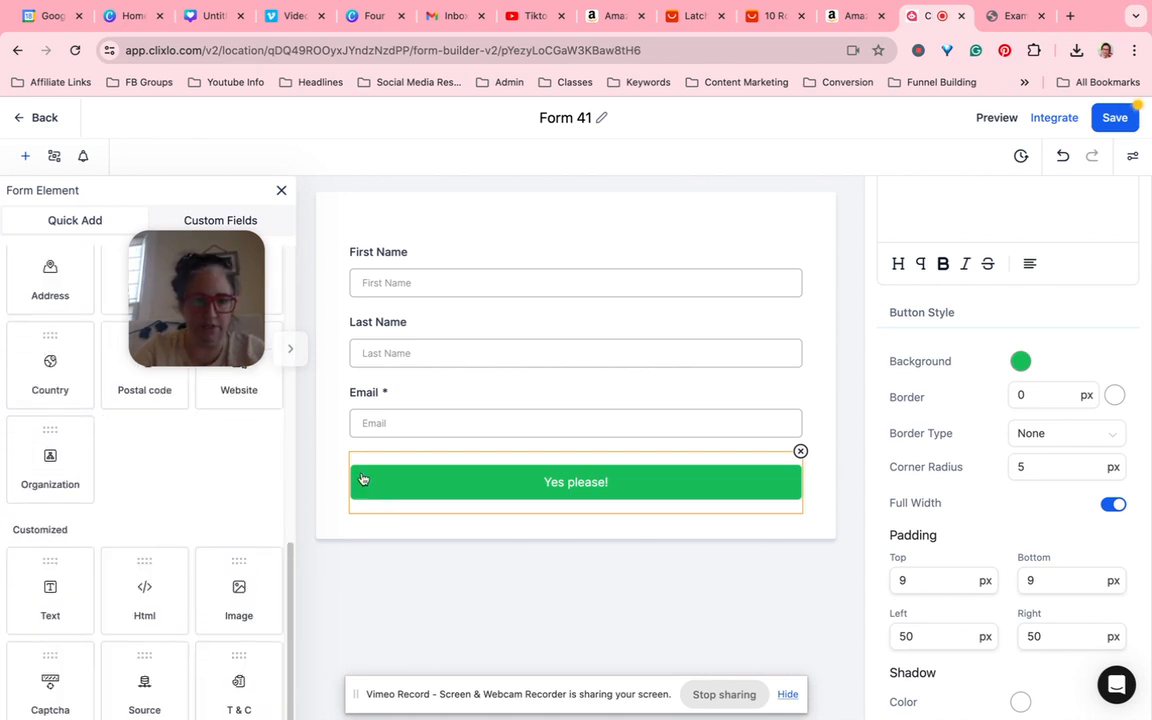
scroll(152, 475, up, 8)
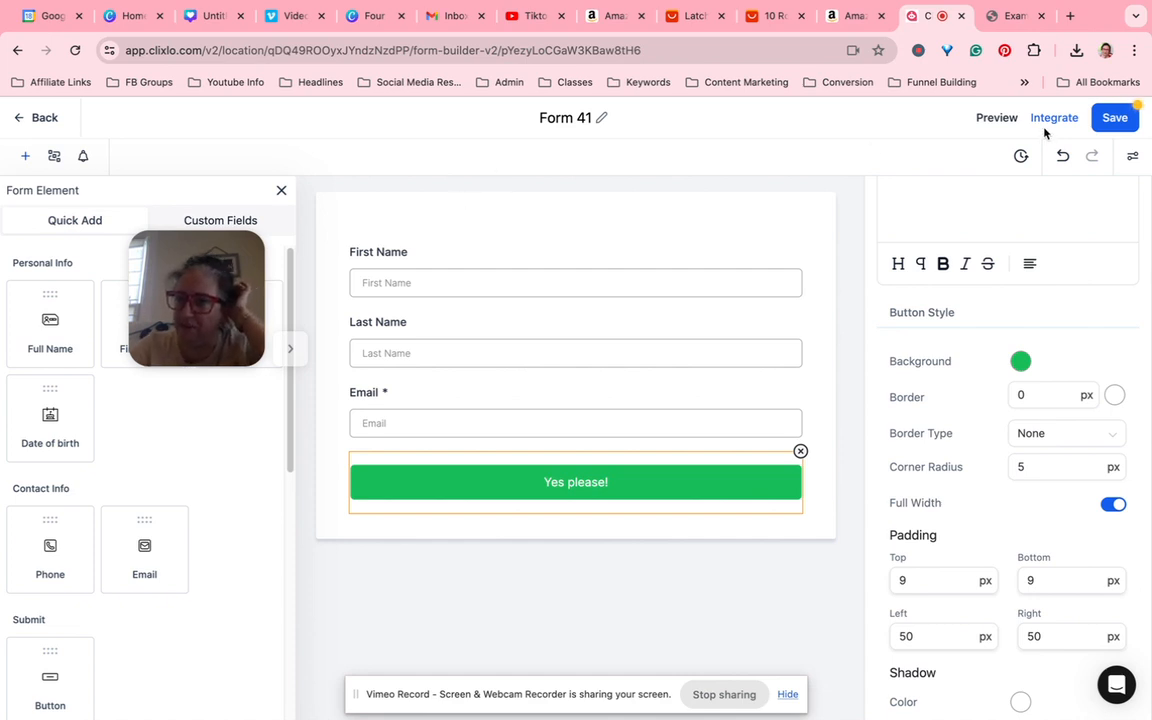
Step: Rename the form "example freebie form" and save it
click(590, 118)
key(ctrl+a)
text(example freebie form)
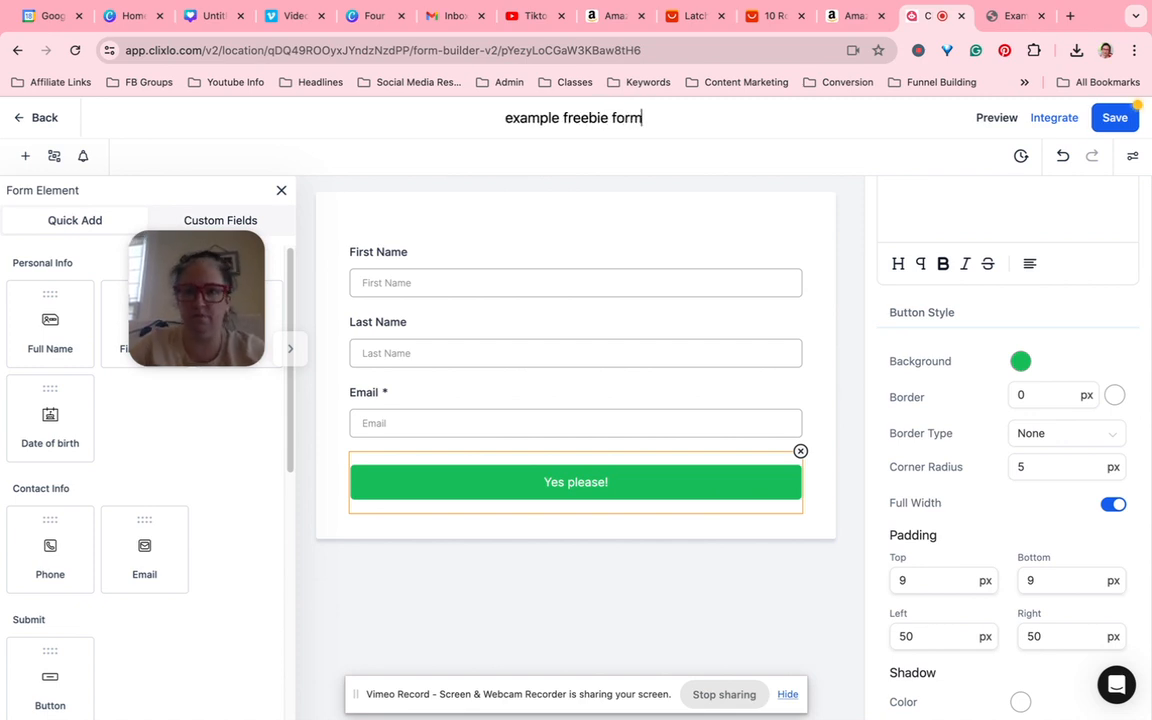
click(1121, 118)
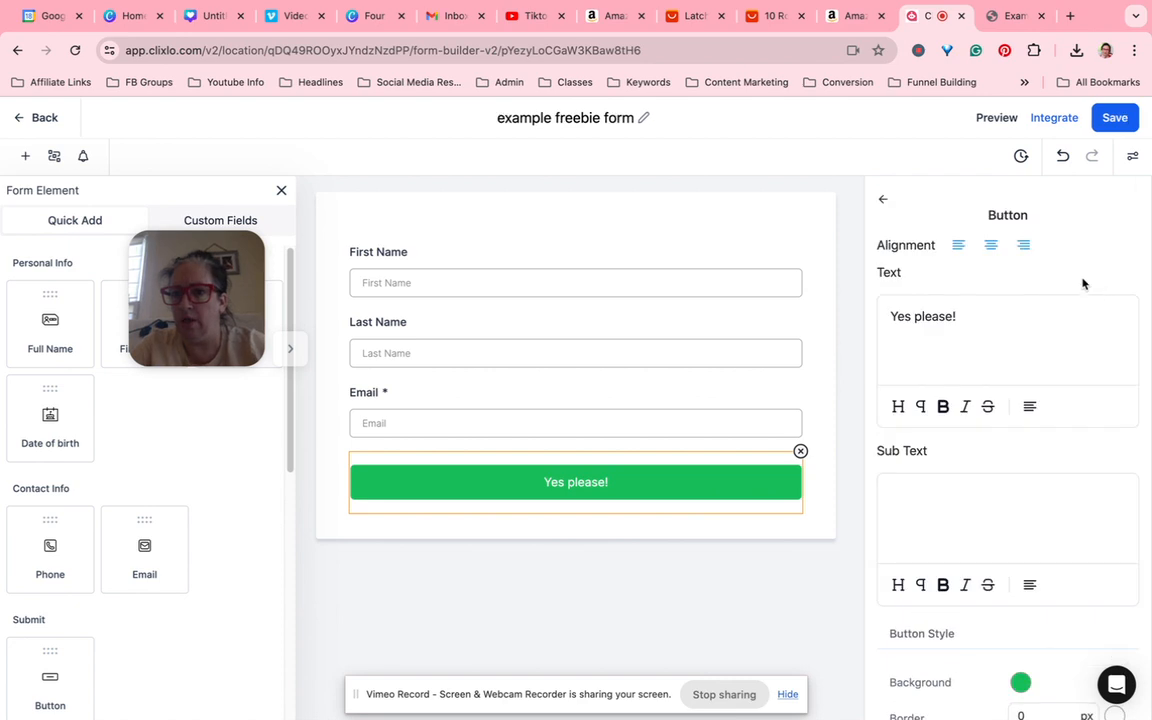
Step: Review the form's style settings and the available themes
click(1134, 157)
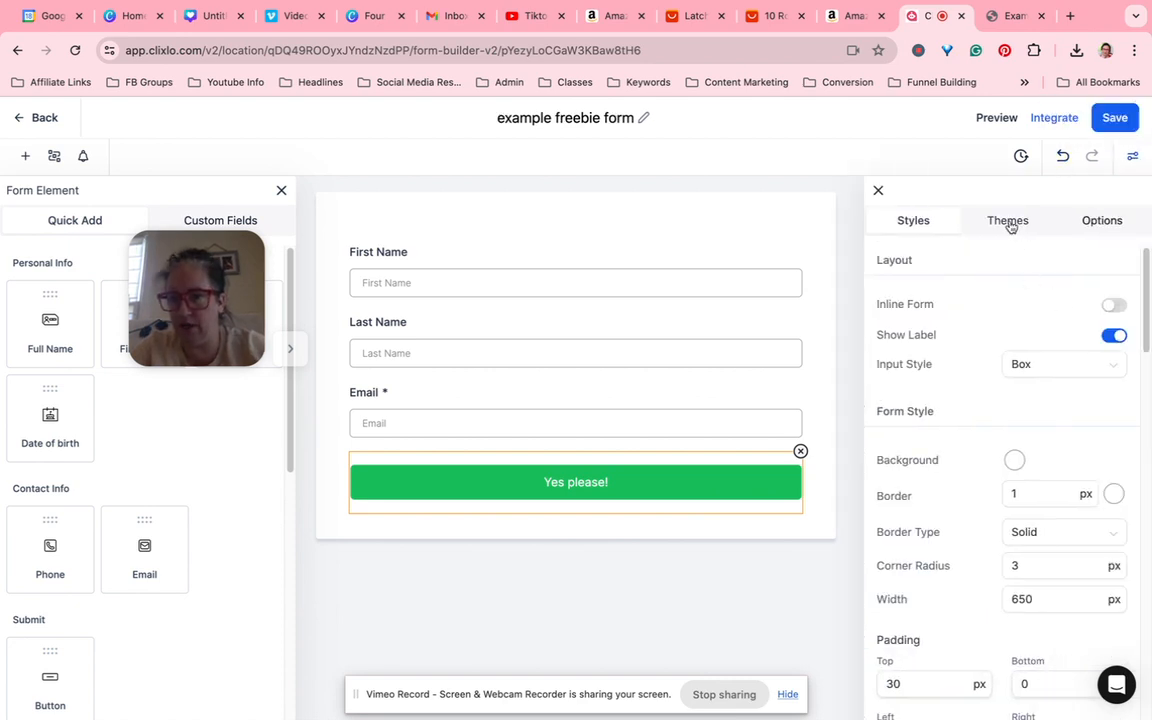
scroll(1025, 490, down, 7)
scroll(1023, 481, down, 6)
scroll(1023, 481, up, 3)
scroll(905, 614, down, 5)
scroll(1048, 529, up, 15)
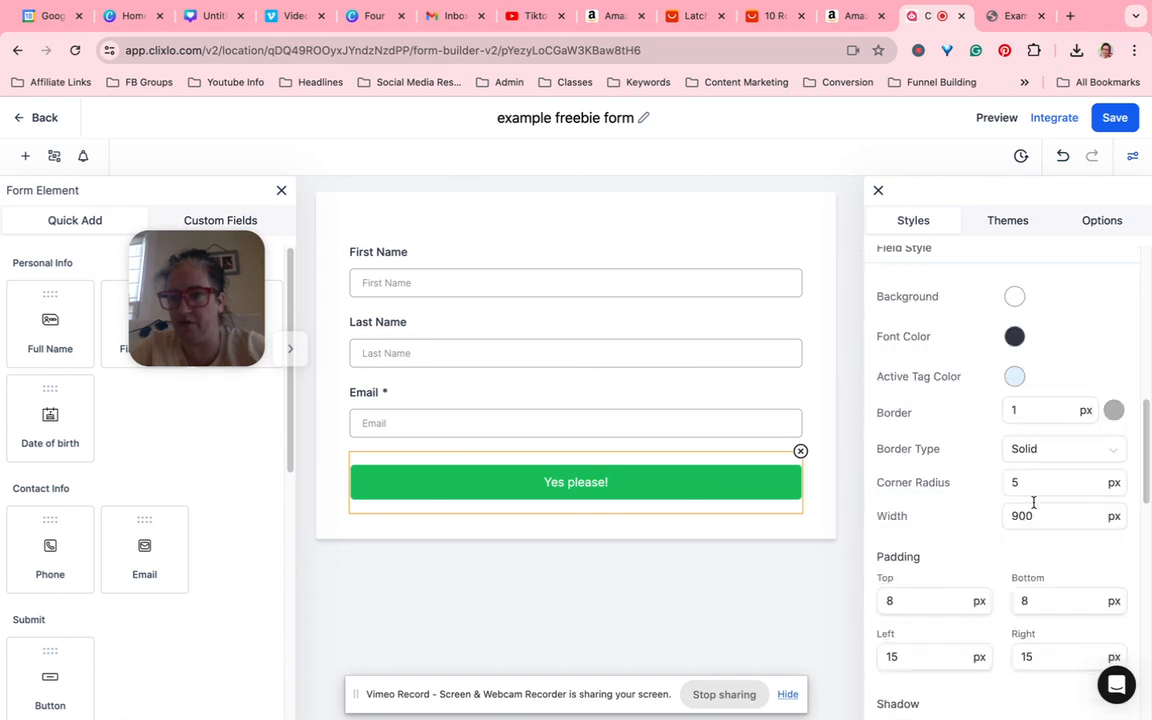
click(1015, 222)
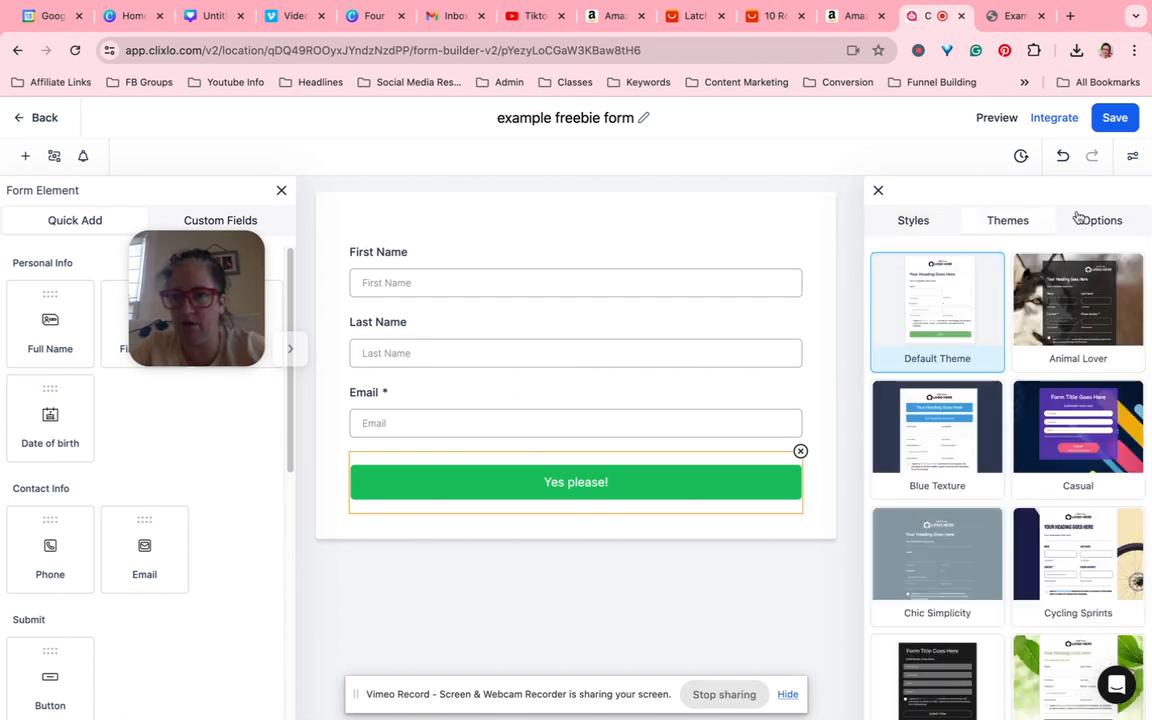
Step: Set the form's On Submit action to Open URL, leaving the address empty, and save the form
click(1083, 220)
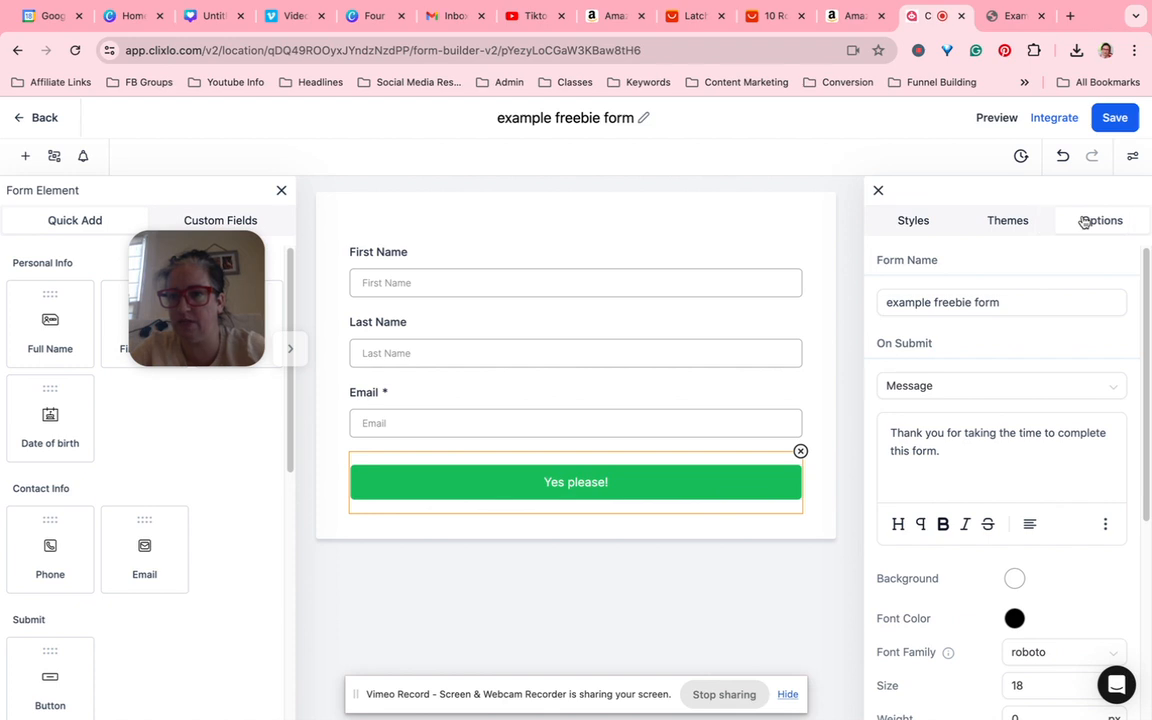
click(940, 384)
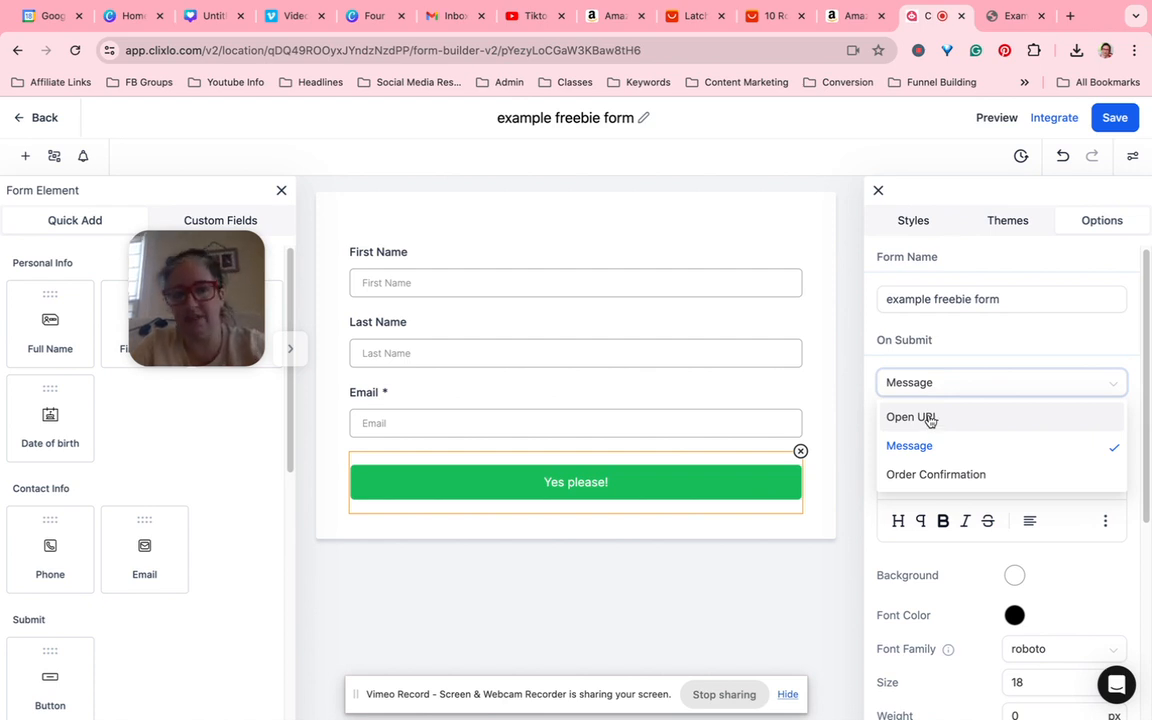
click(928, 417)
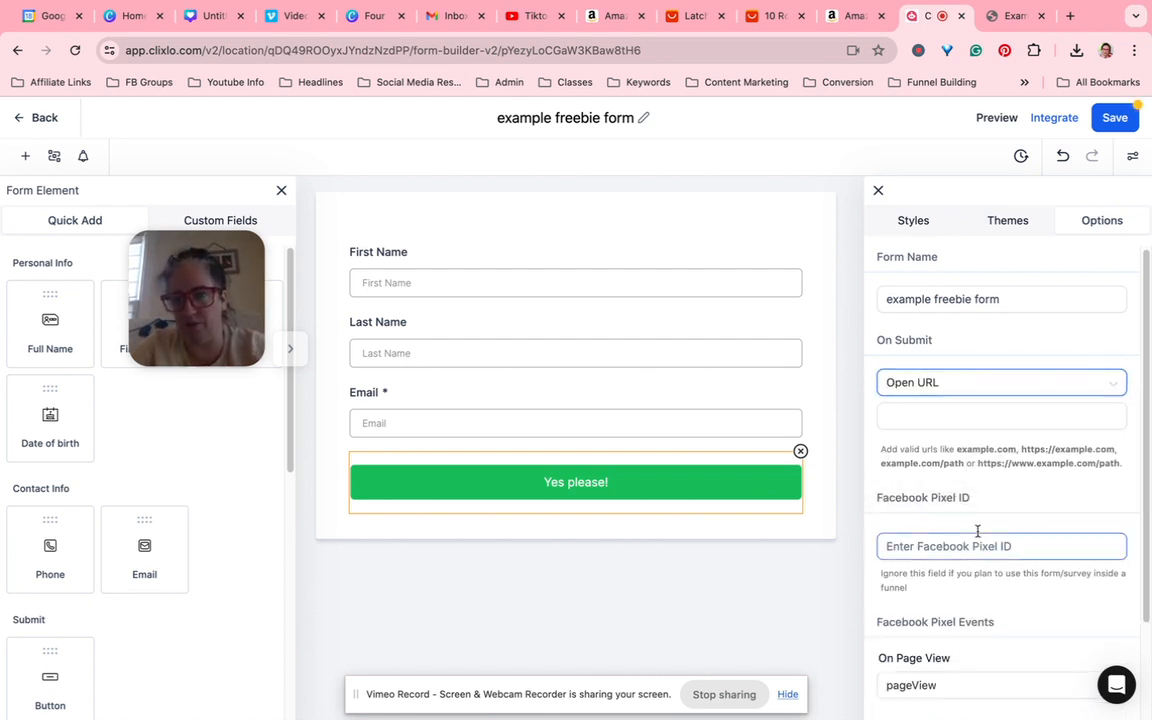
click(1000, 419)
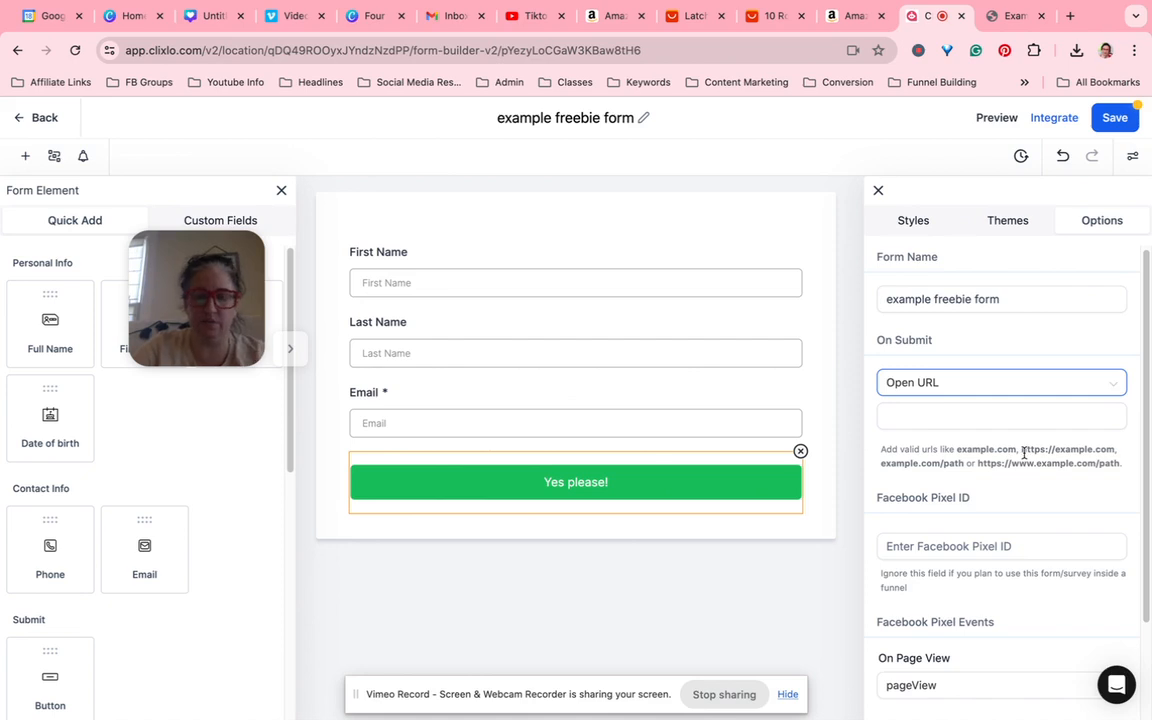
scroll(1022, 443, down, 3)
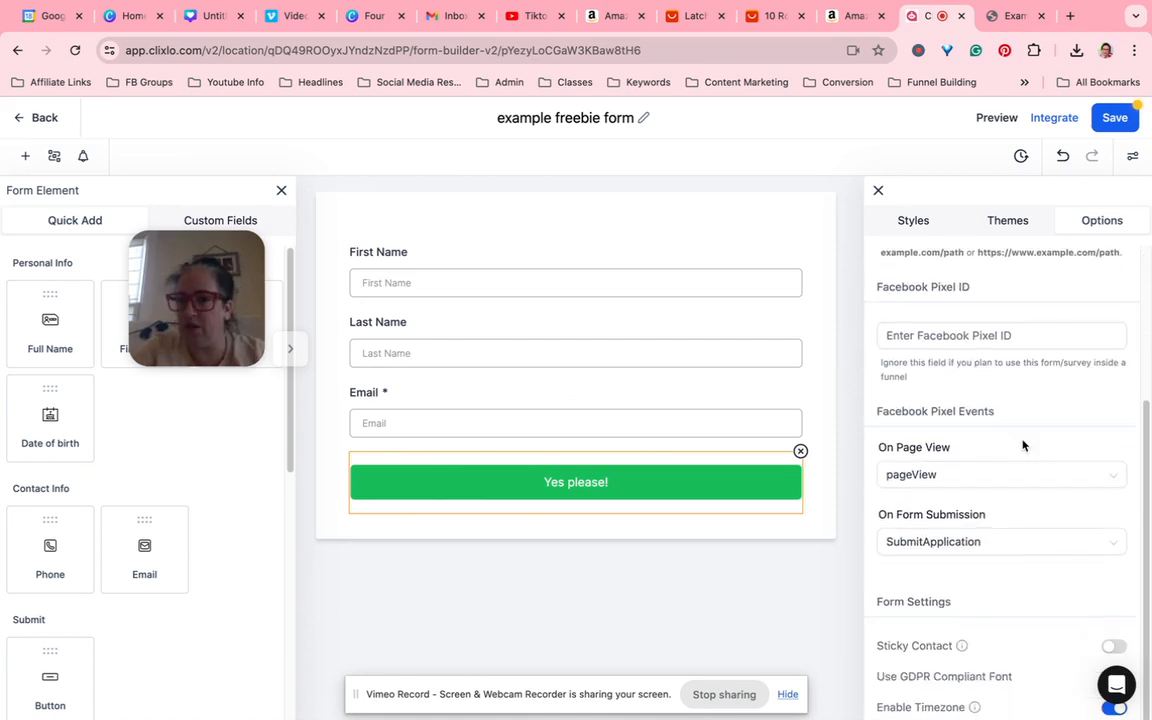
scroll(900, 418, up, 3)
scroll(902, 417, down, 3)
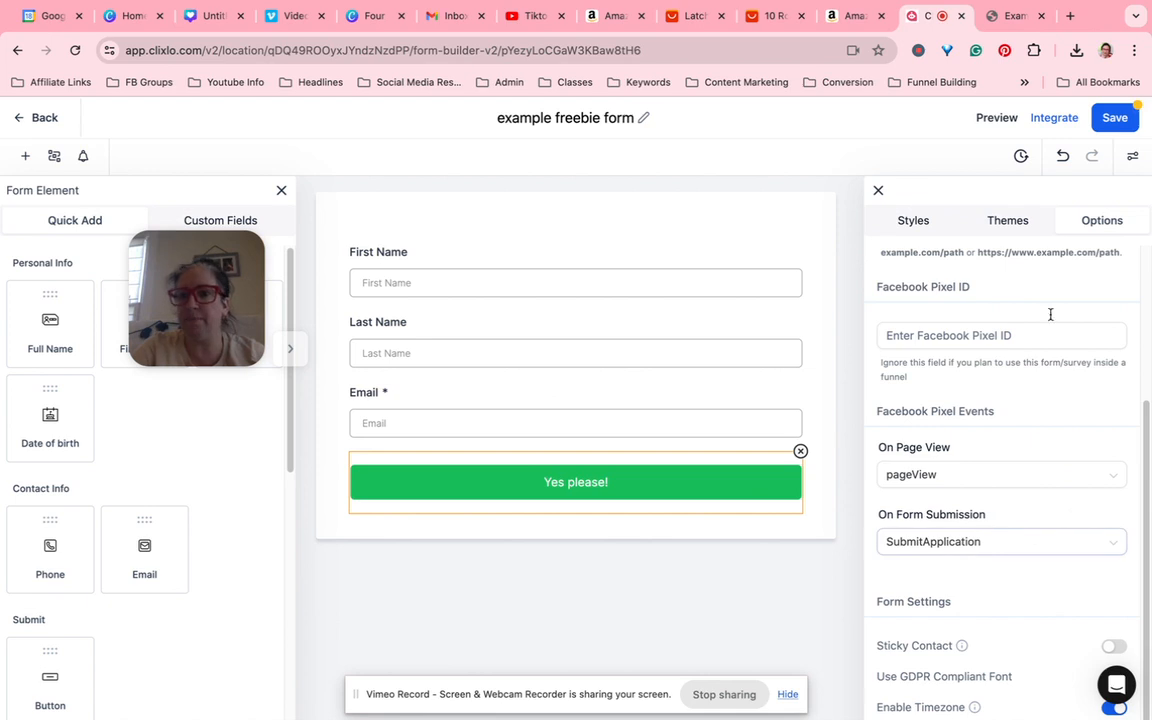
click(1113, 117)
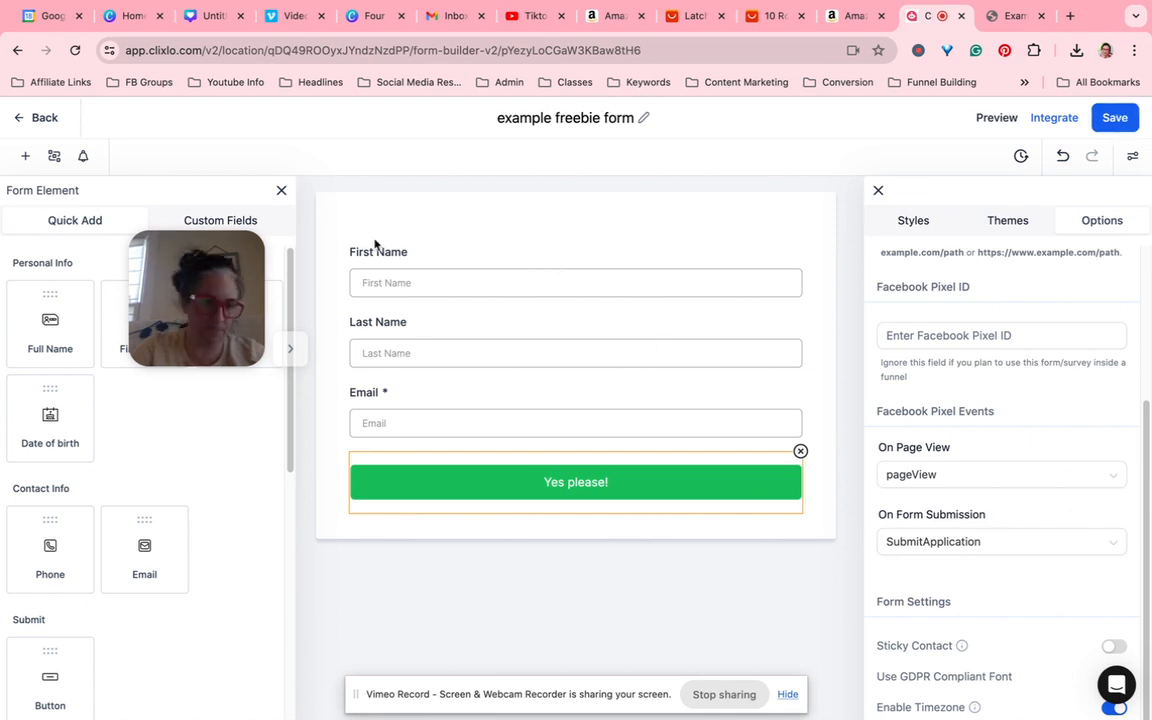
Step: Leave the form builder and reload the page at the account dashboard
click(18, 119)
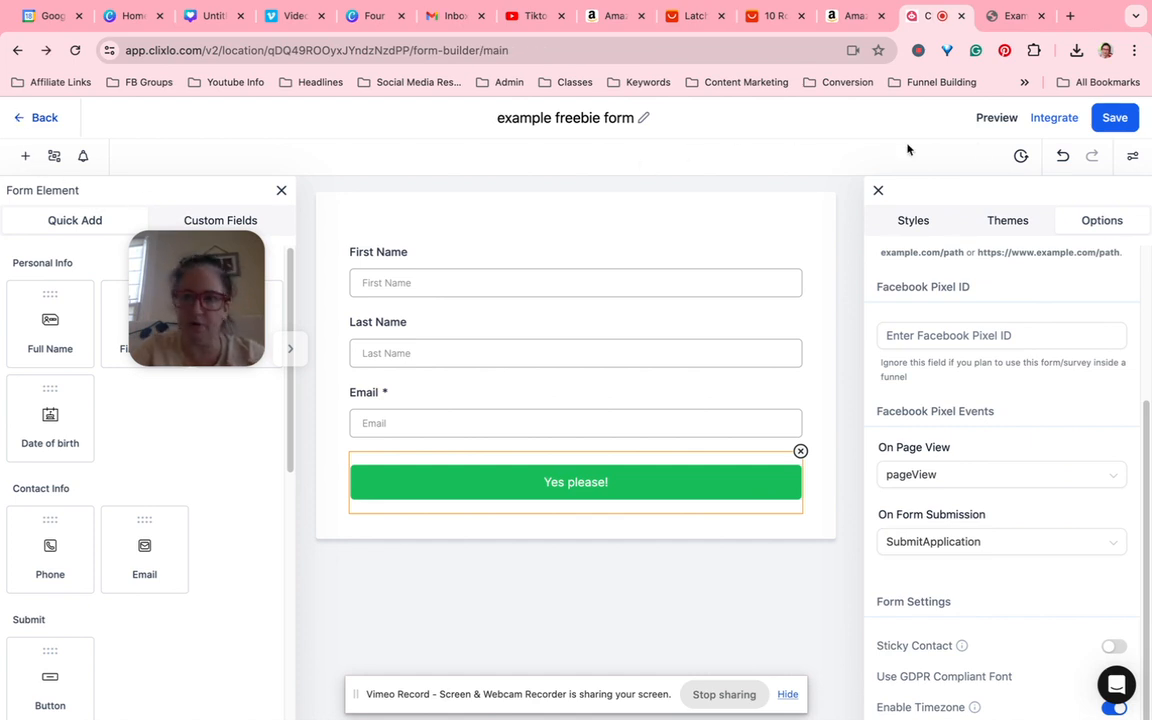
click(37, 119)
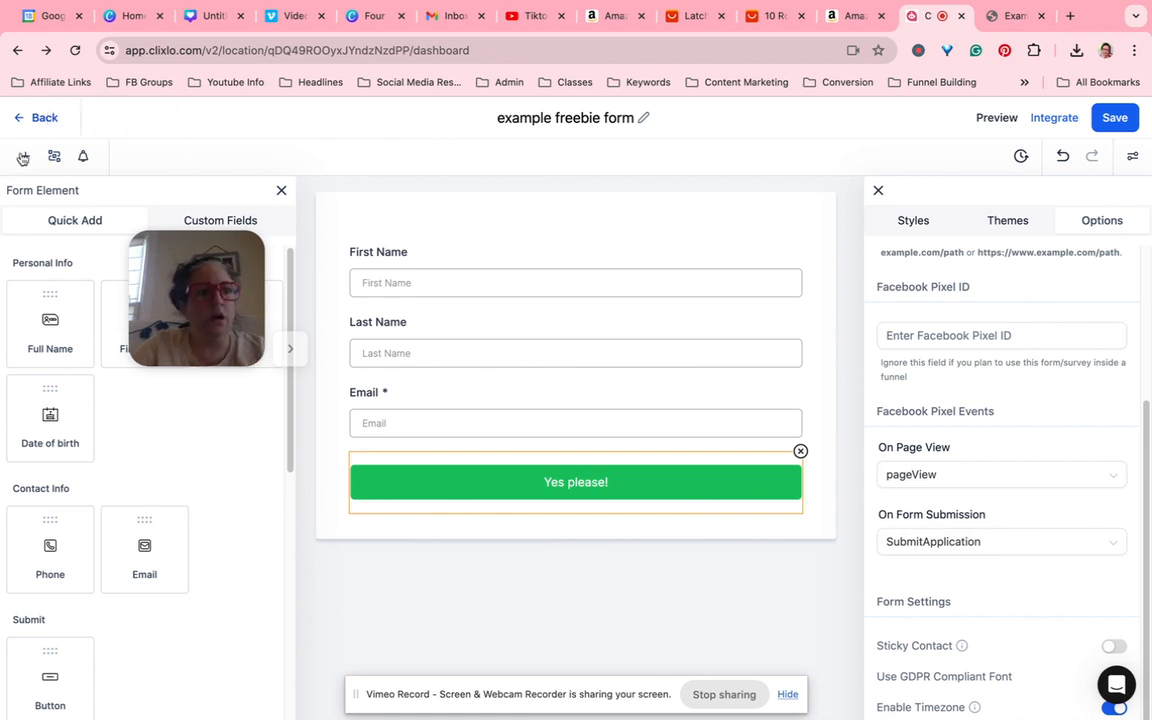
click(291, 51)
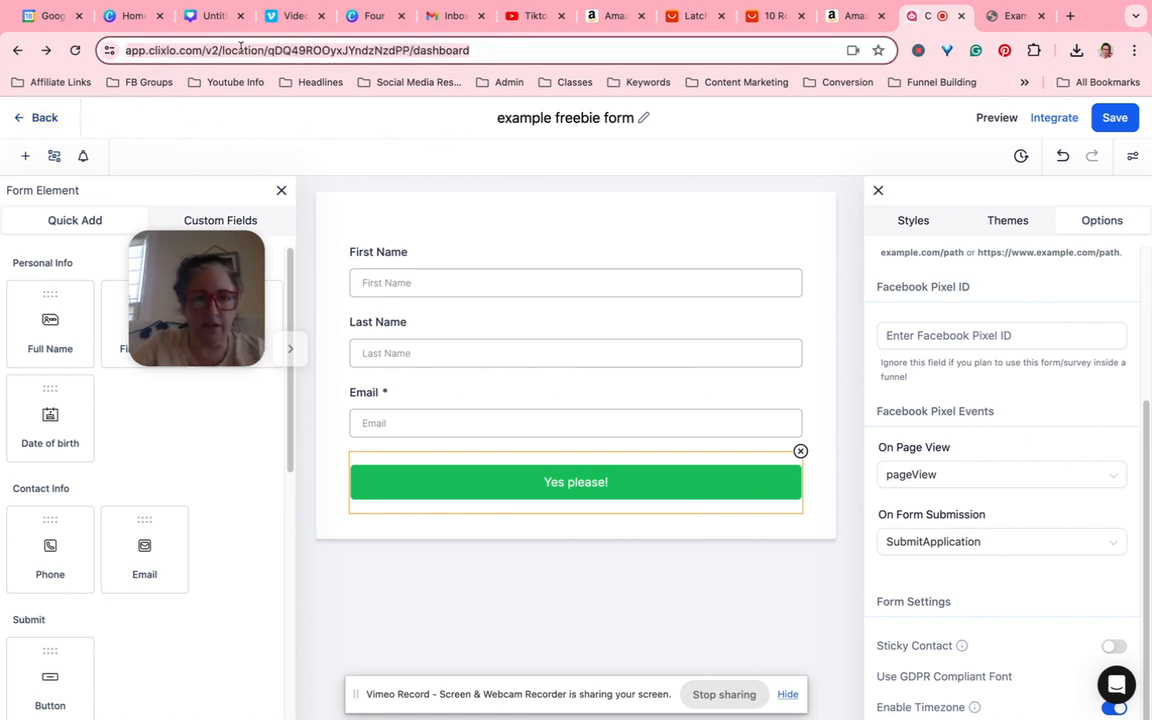
click(75, 56)
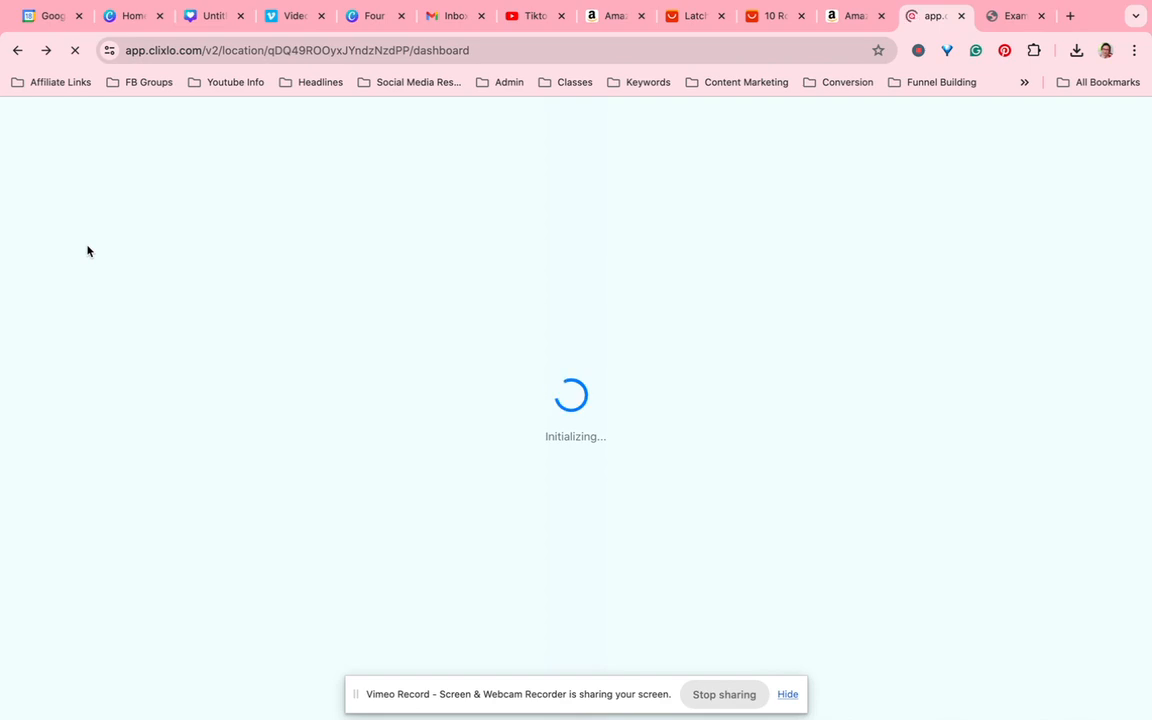
Step: Close the example preview, the last Amazon tab and the Videos tab in the browser
click(1030, 16)
click(1041, 16)
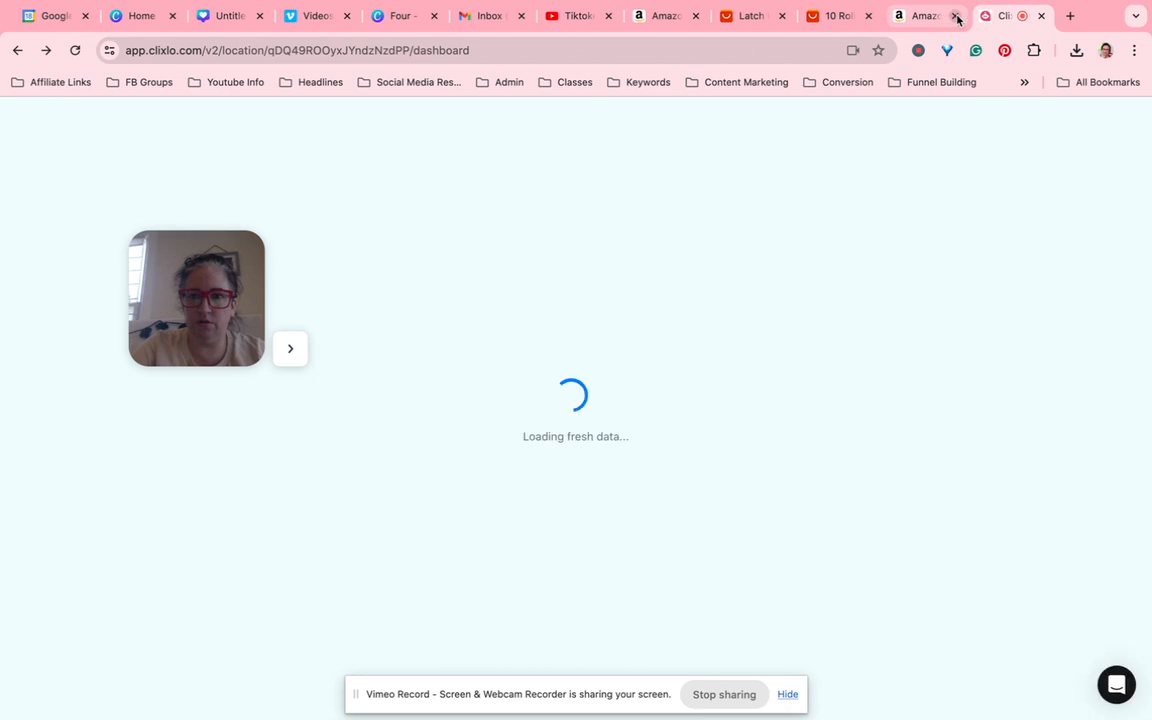
click(957, 16)
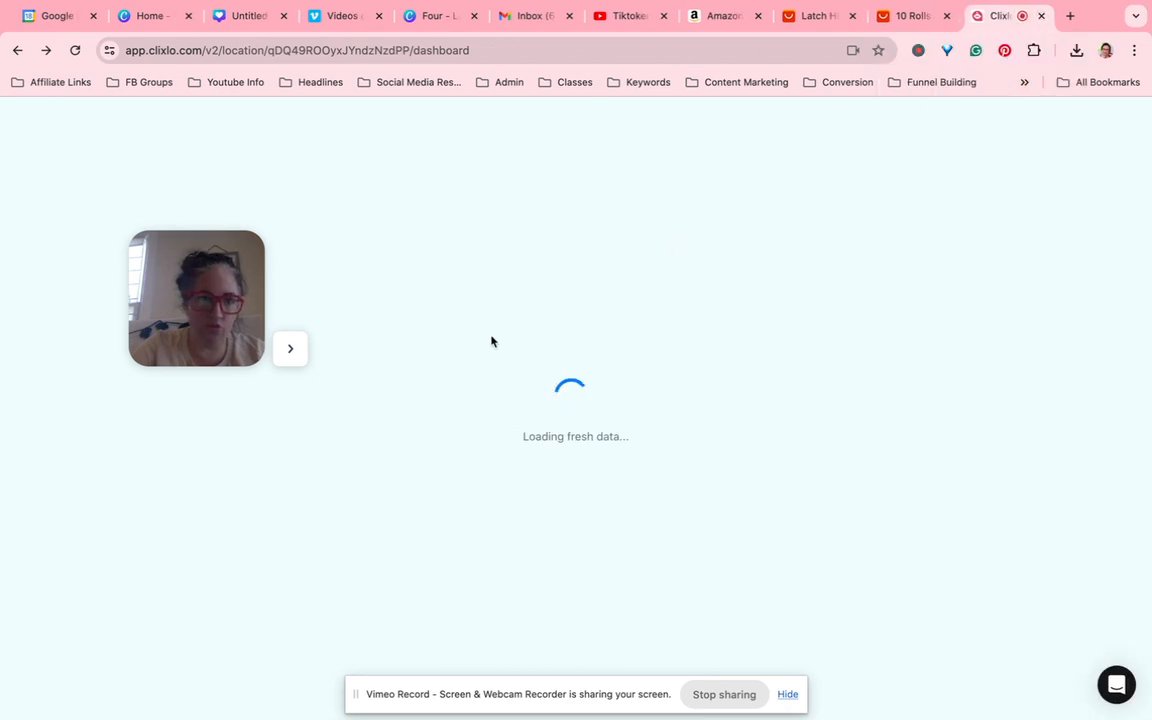
click(379, 16)
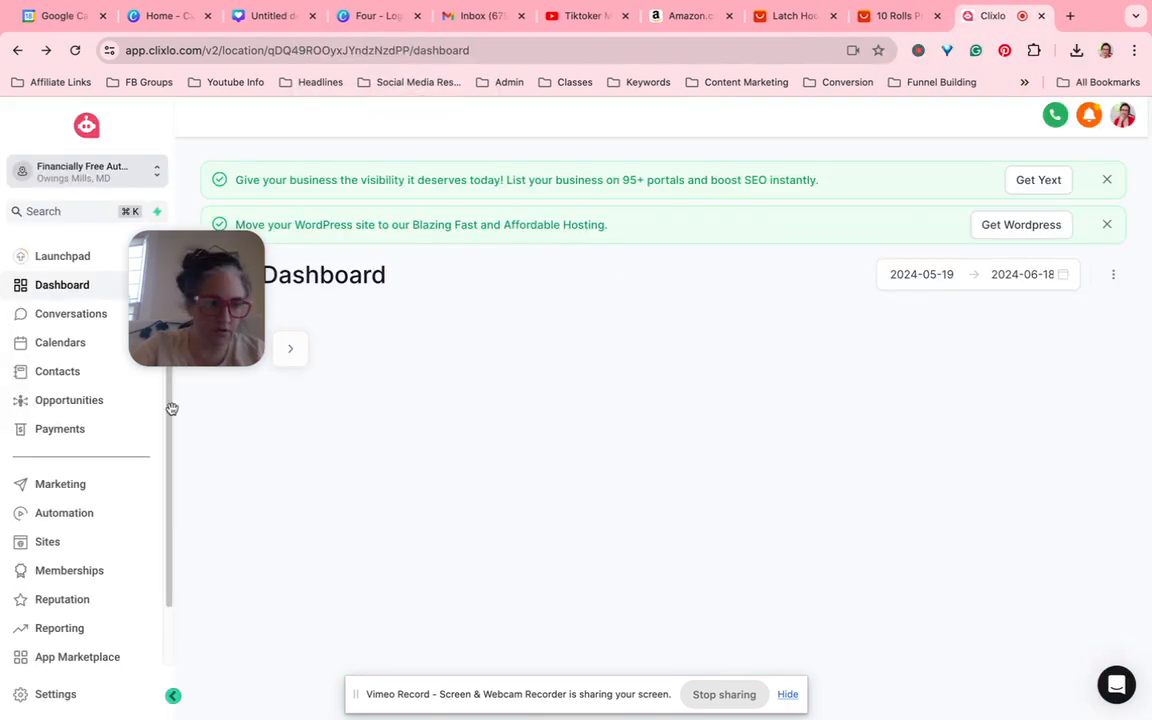
Step: Show the recent funnels under Sites and create a blank funnel named "dedicated landing page"
click(86, 543)
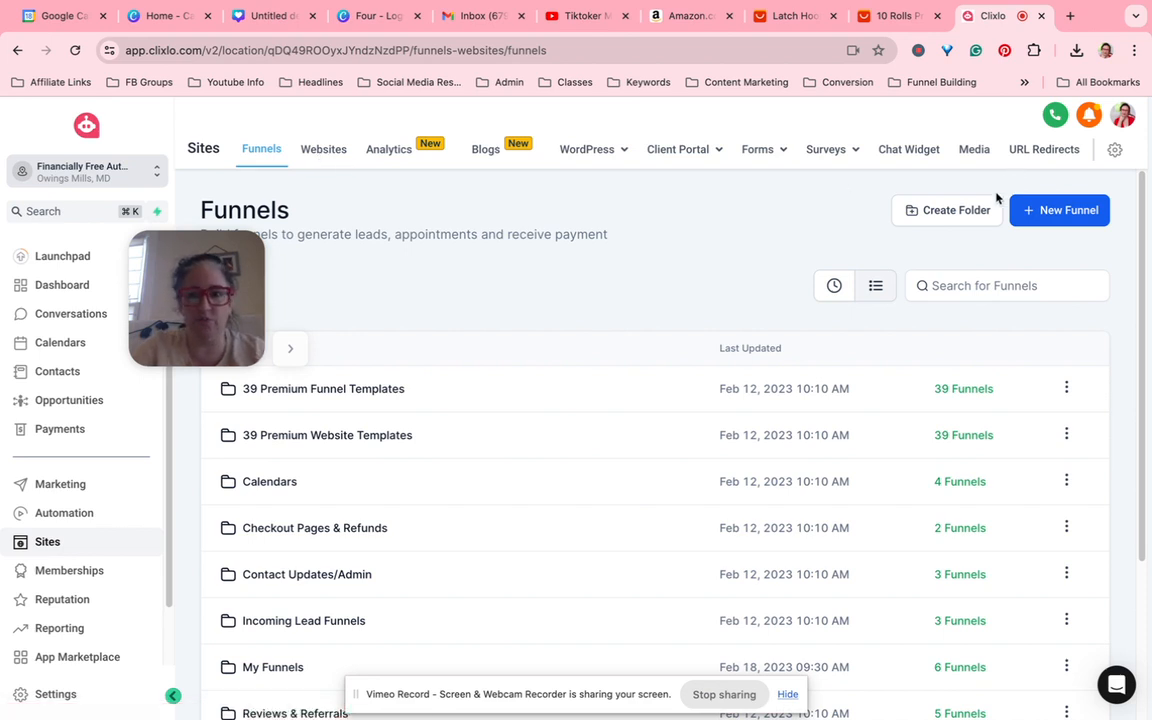
click(826, 287)
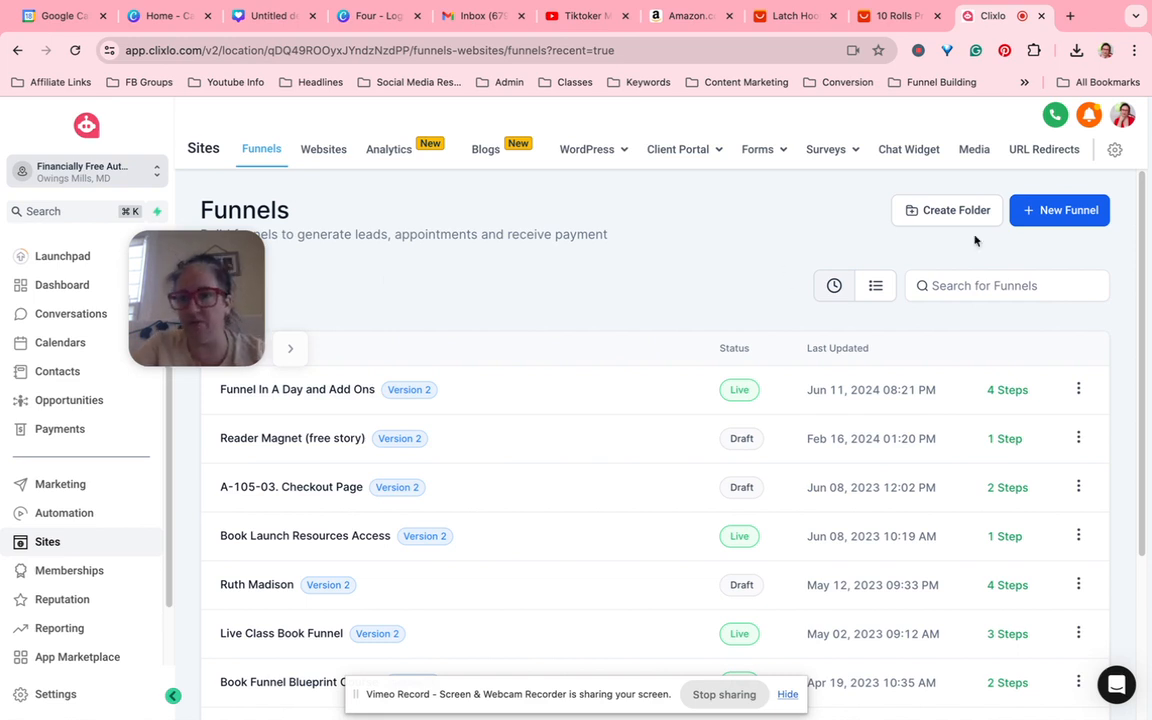
click(1030, 214)
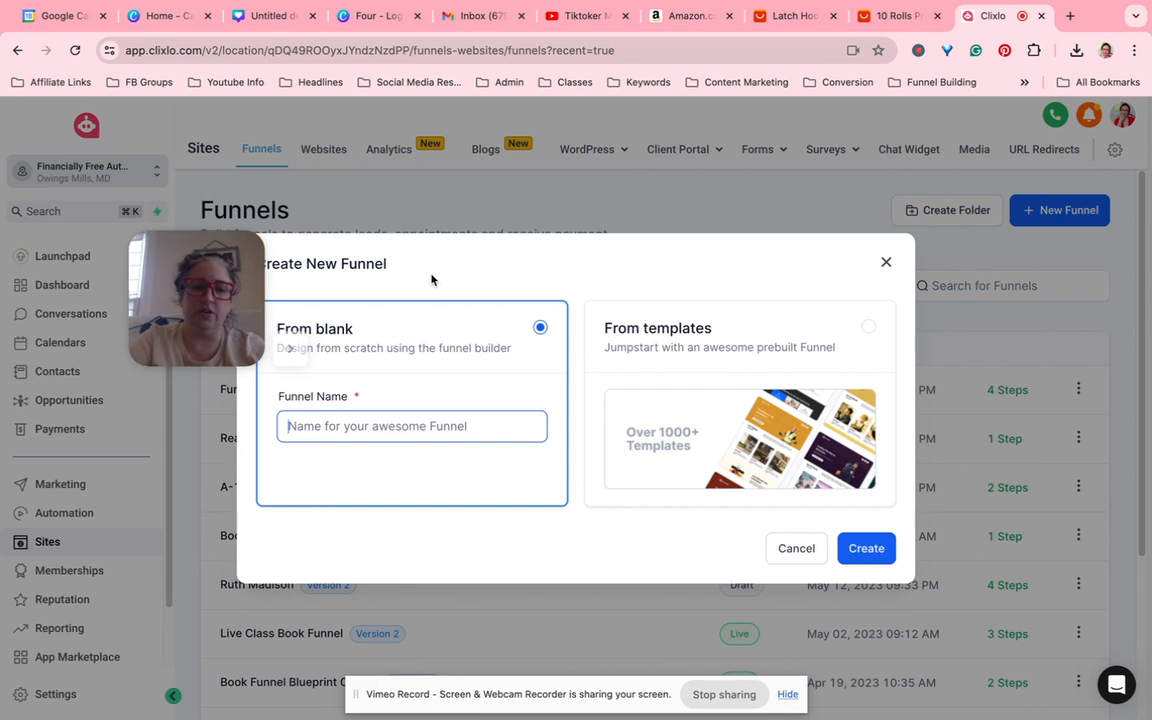
text(dedica)
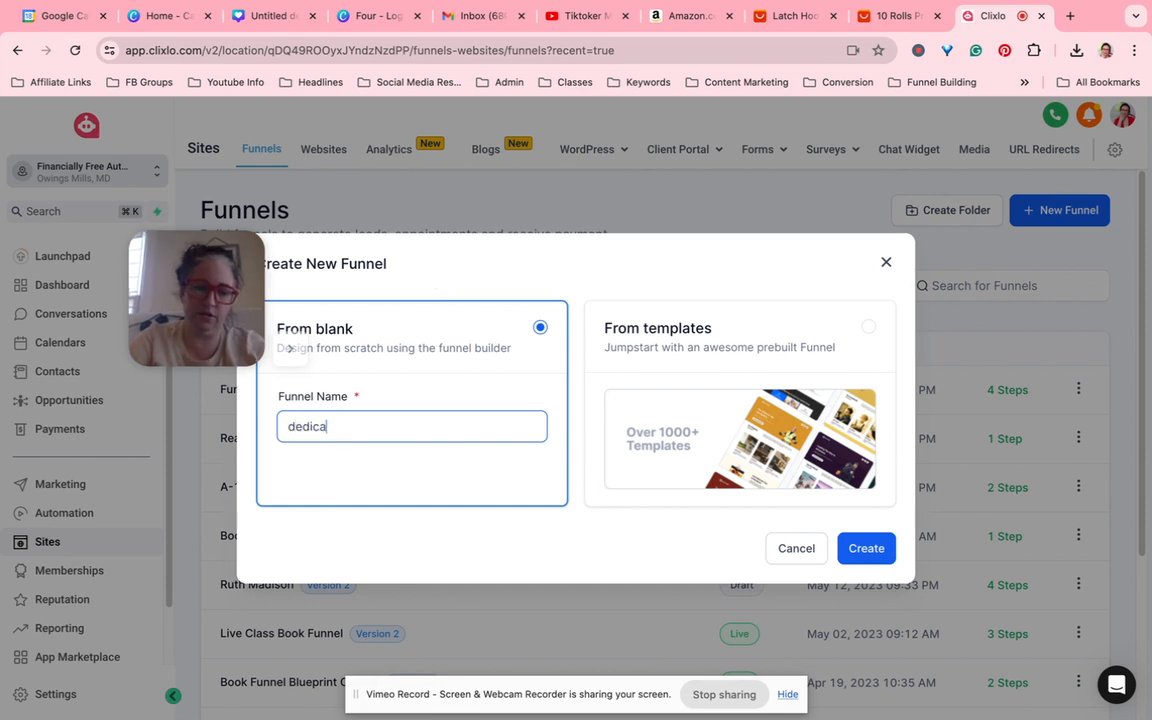
text(ted landing page)
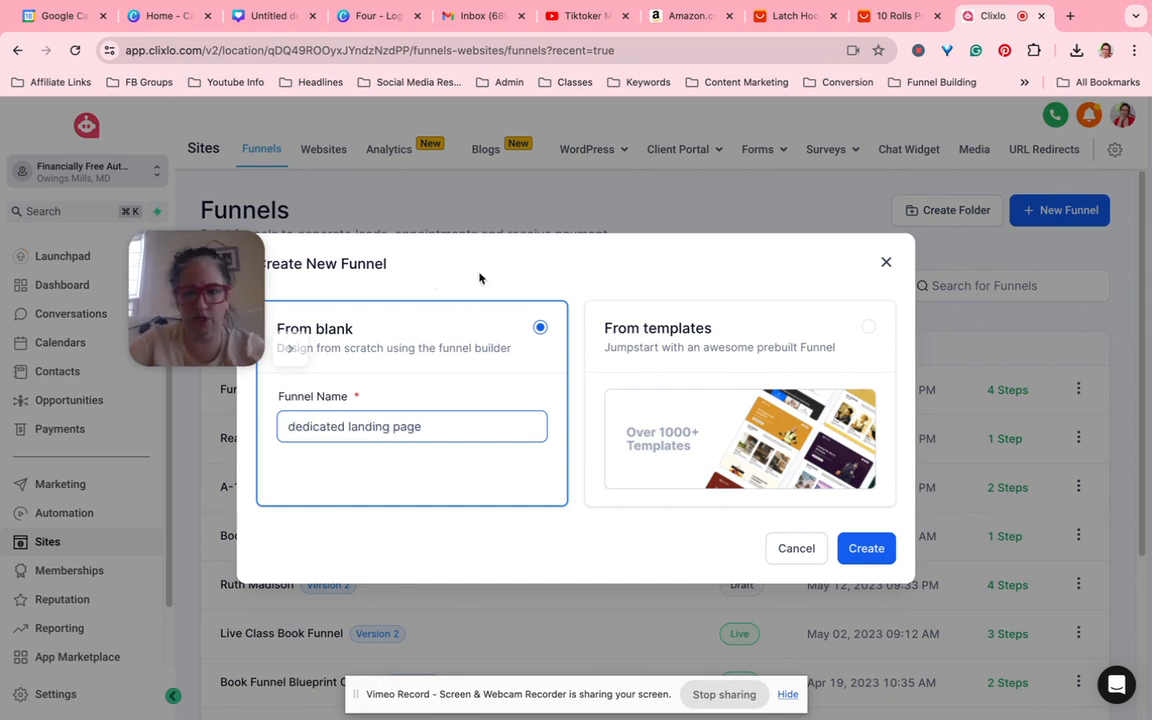
click(866, 548)
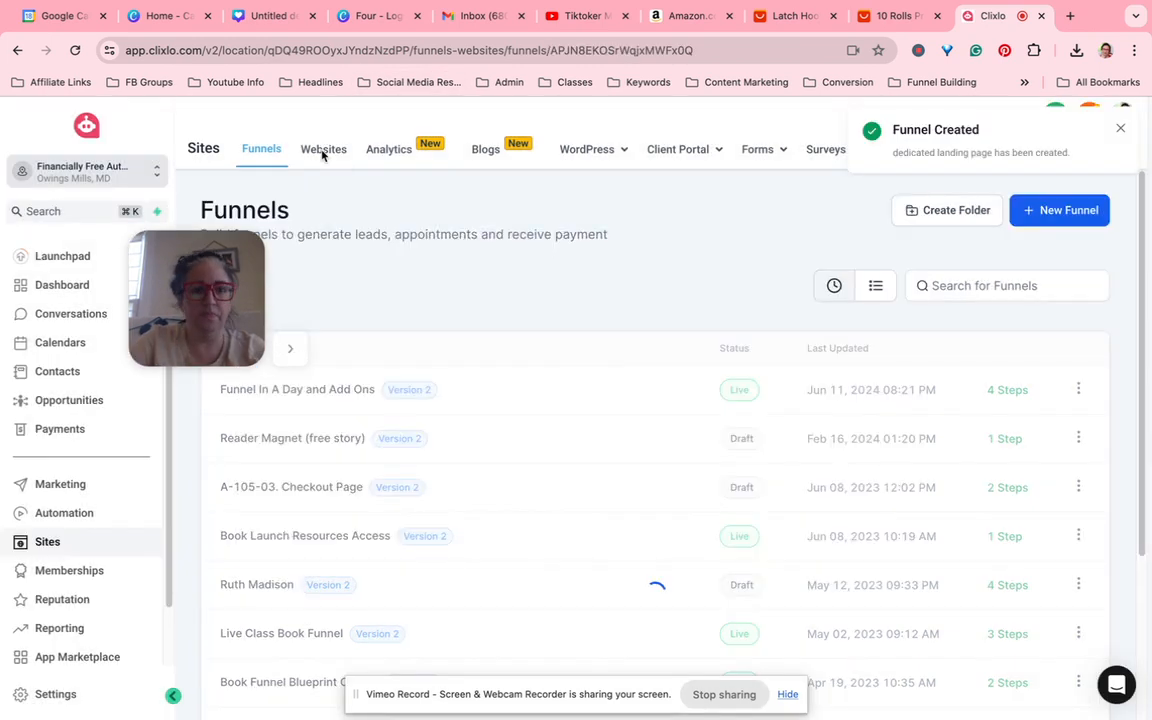
Step: Open the Financially Free Author website's Blog page in the page builder and close the unneeded design browser tabs
click(320, 151)
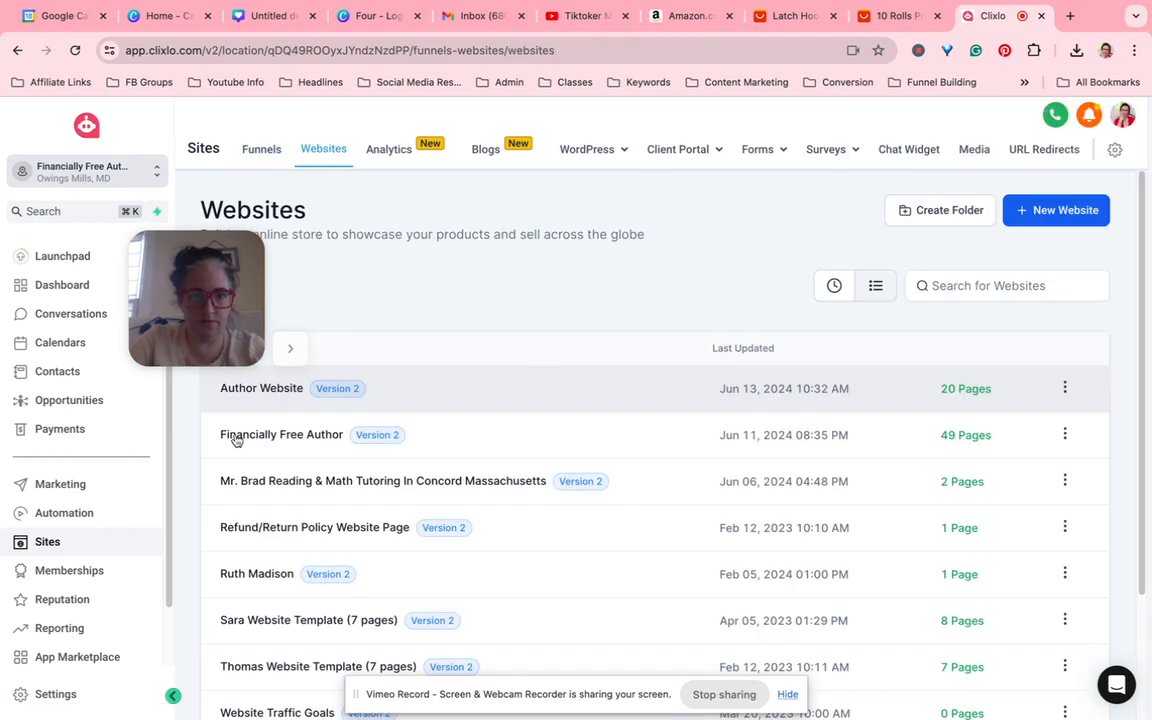
click(264, 437)
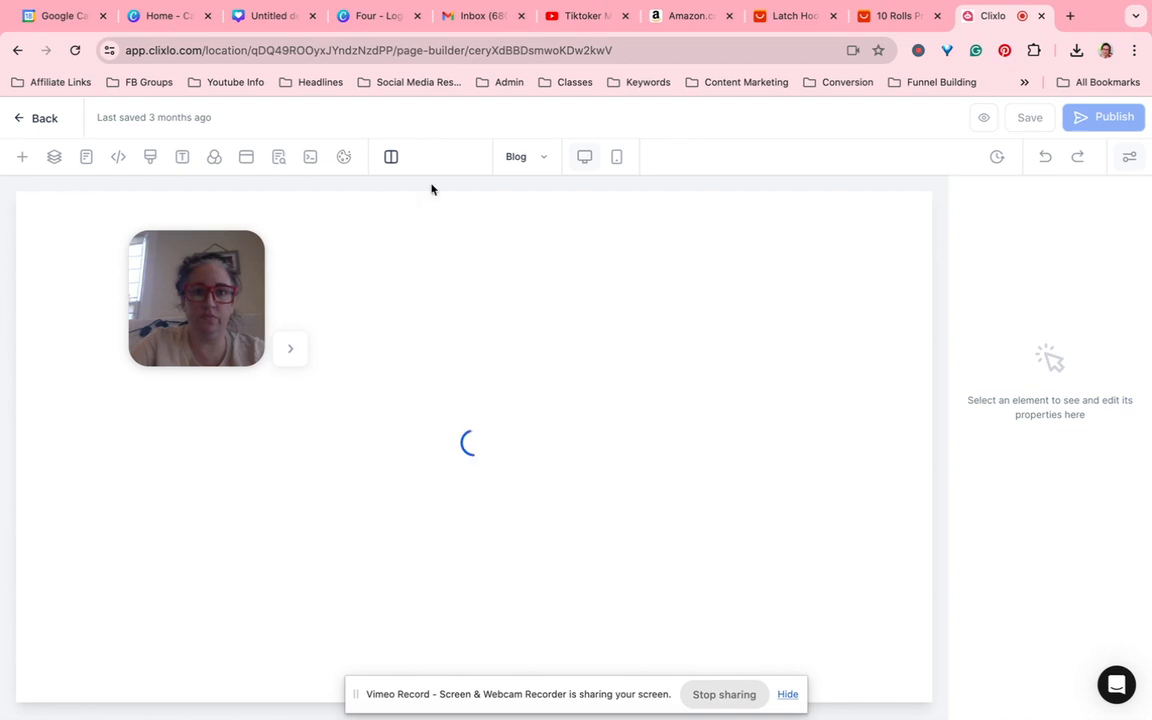
click(207, 16)
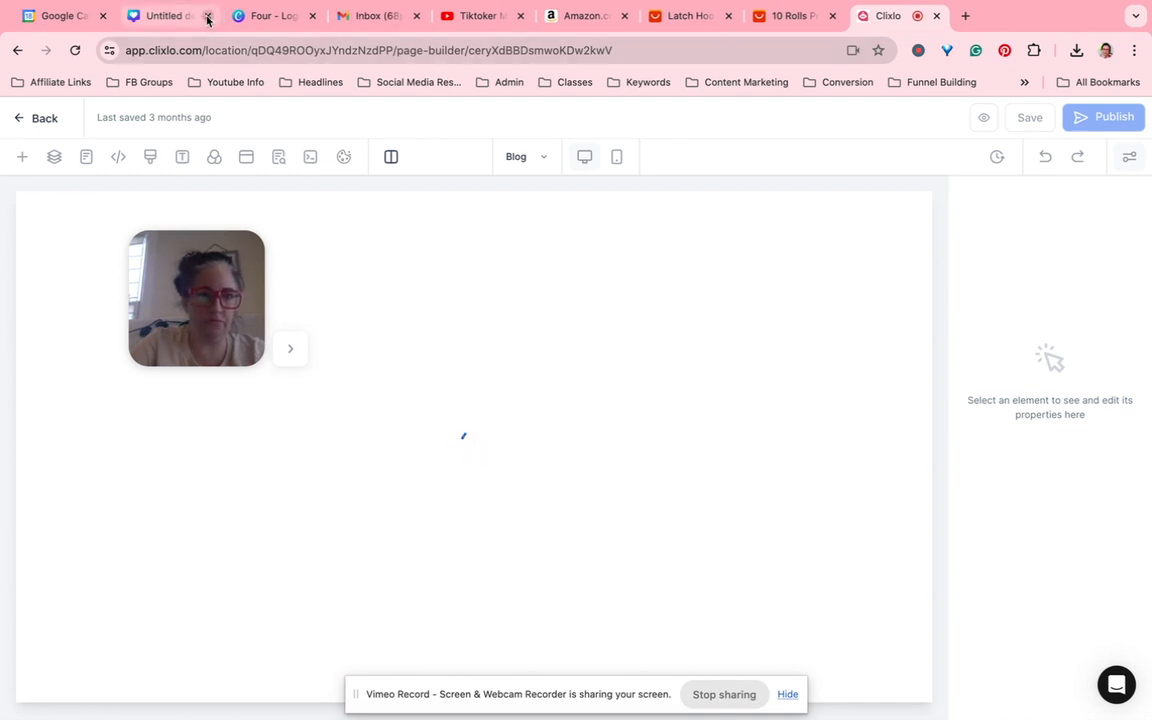
click(207, 16)
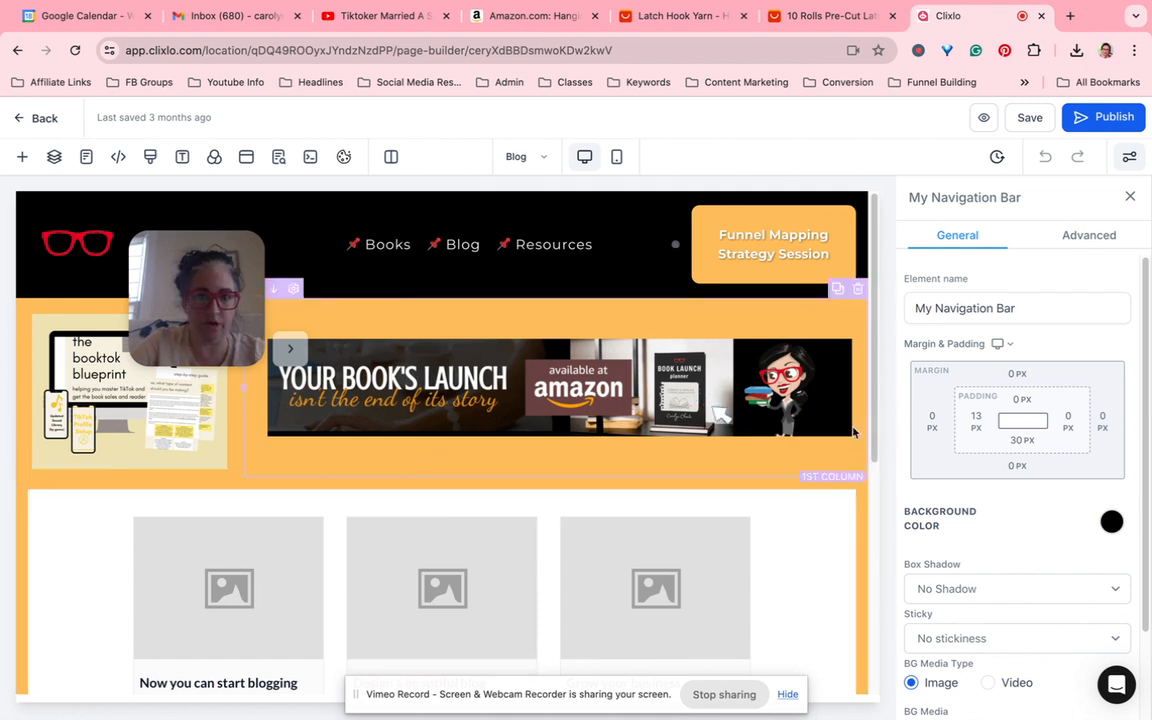
Step: Add a one-column row to the Blog page's popup and insert a form element showing "example freebie form"
click(245, 158)
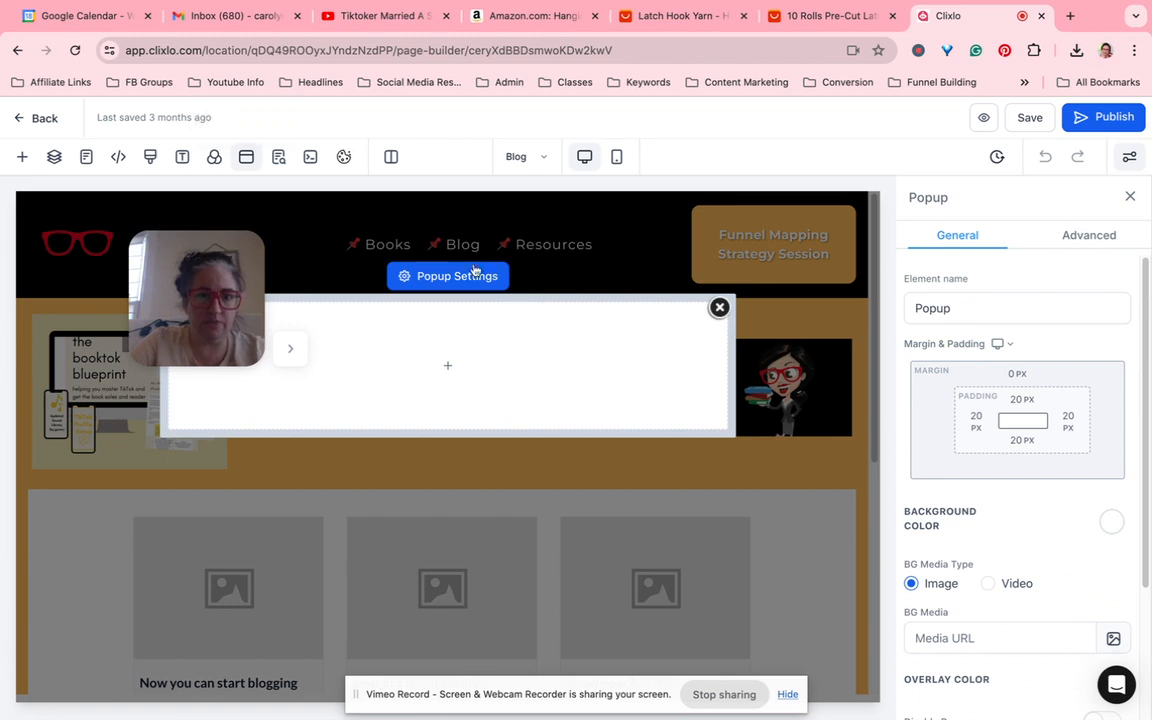
click(455, 368)
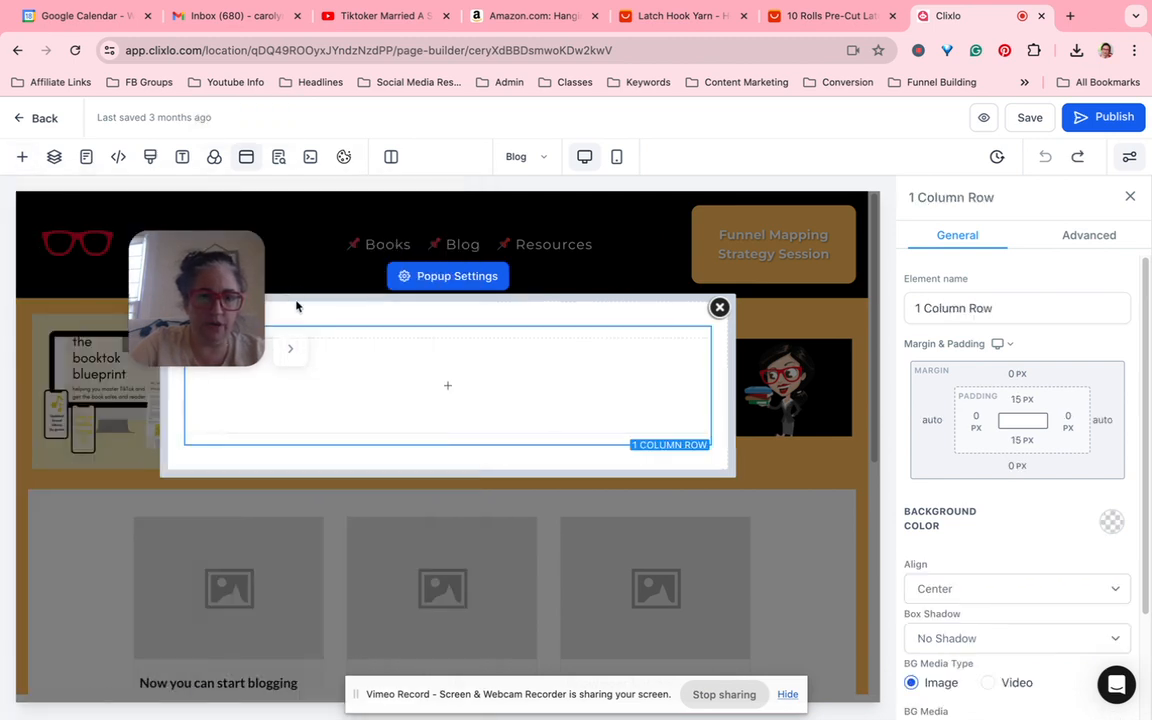
click(443, 384)
click(300, 556)
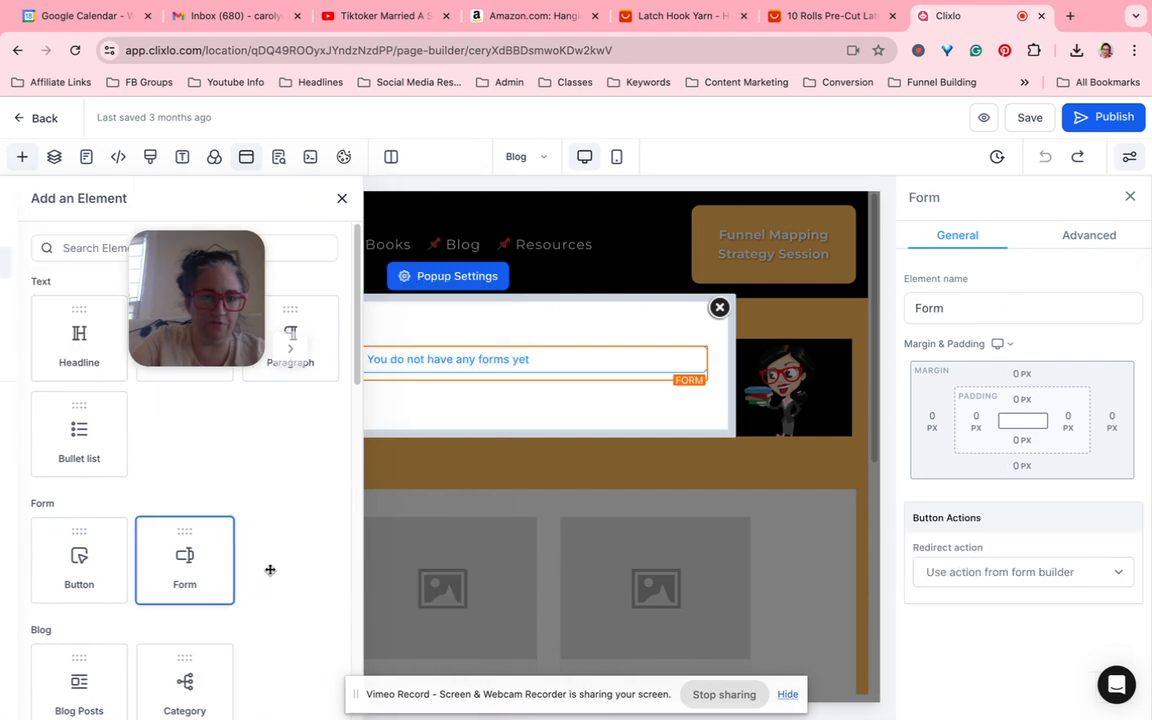
click(512, 342)
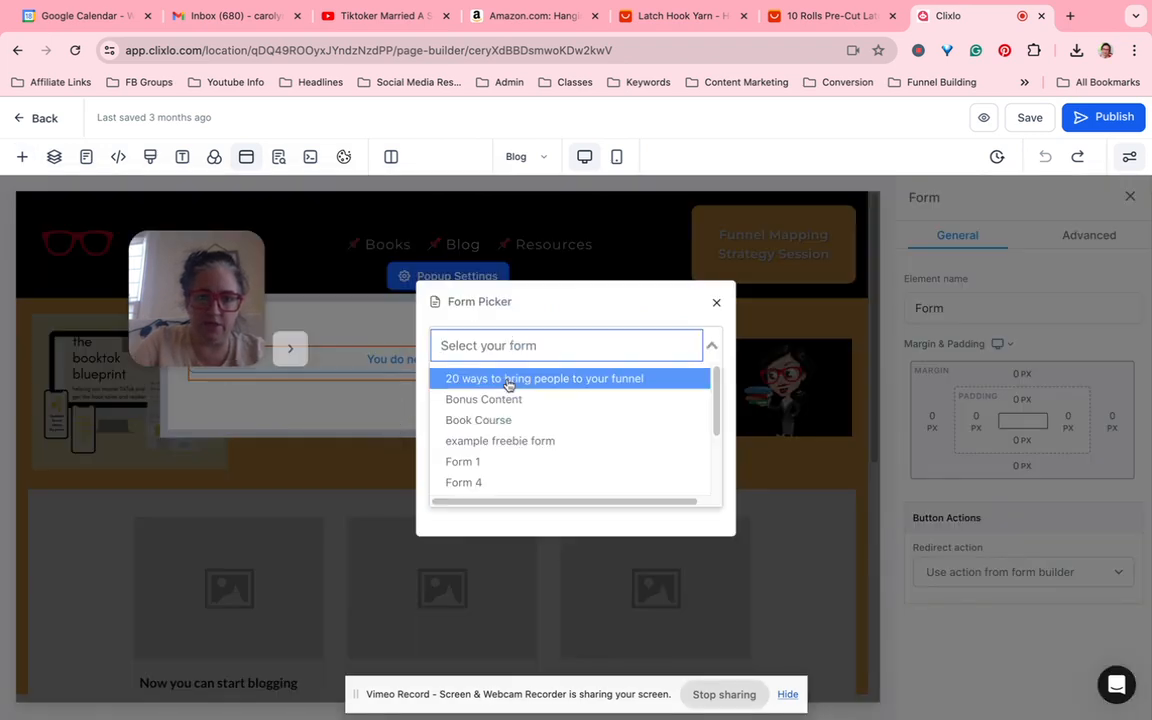
click(506, 441)
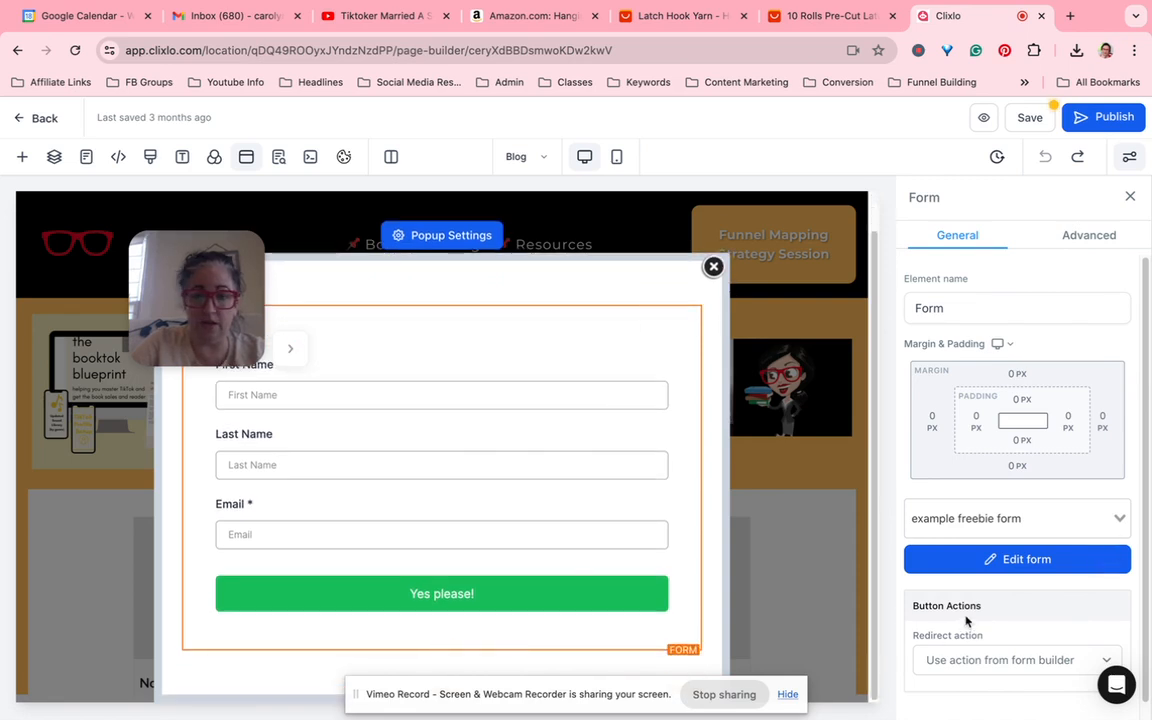
Step: Set the popup form's redirect action to Go to website Url, leaving the website address empty
click(957, 661)
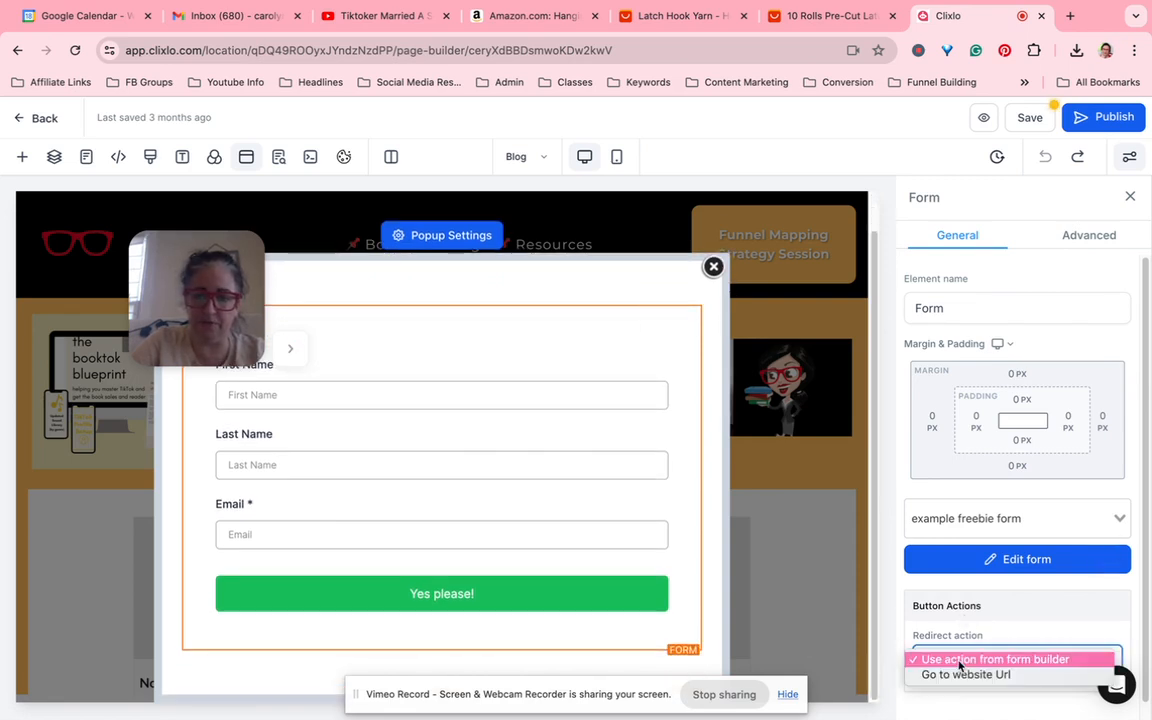
click(959, 674)
scroll(1007, 584, down, 2)
click(977, 602)
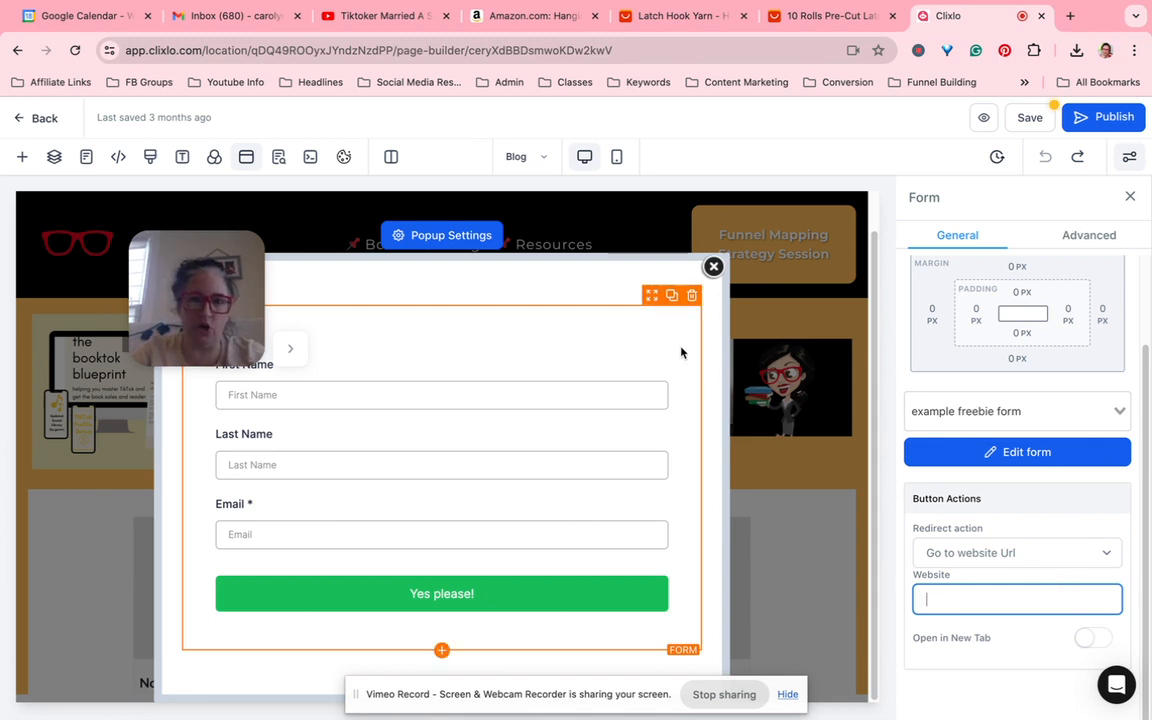
click(1050, 554)
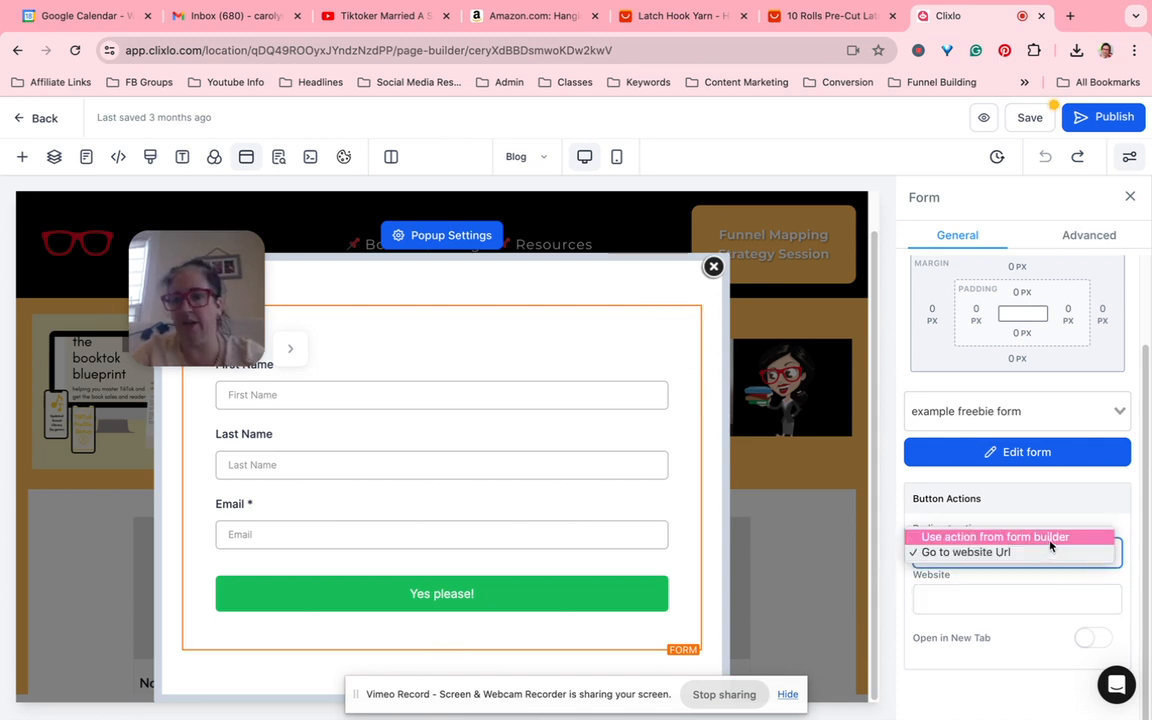
click(1050, 544)
click(985, 632)
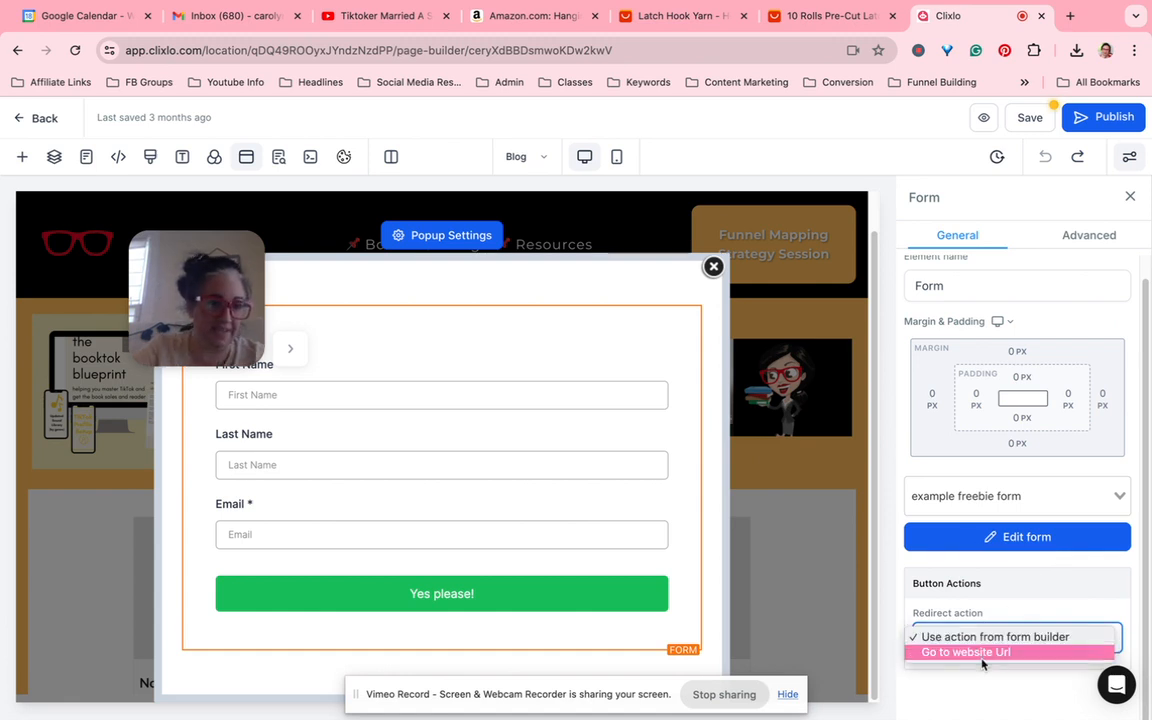
click(978, 655)
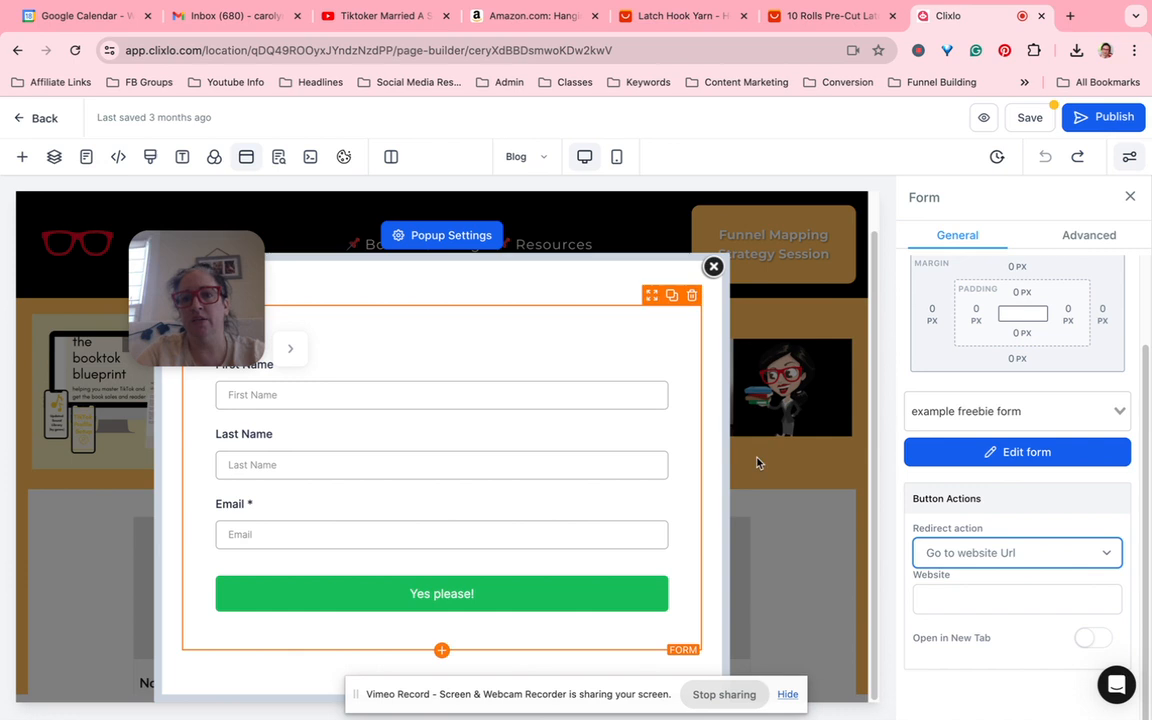
Step: Examine the popup's display trigger options, its row's advanced settings and the popup's border options
click(422, 232)
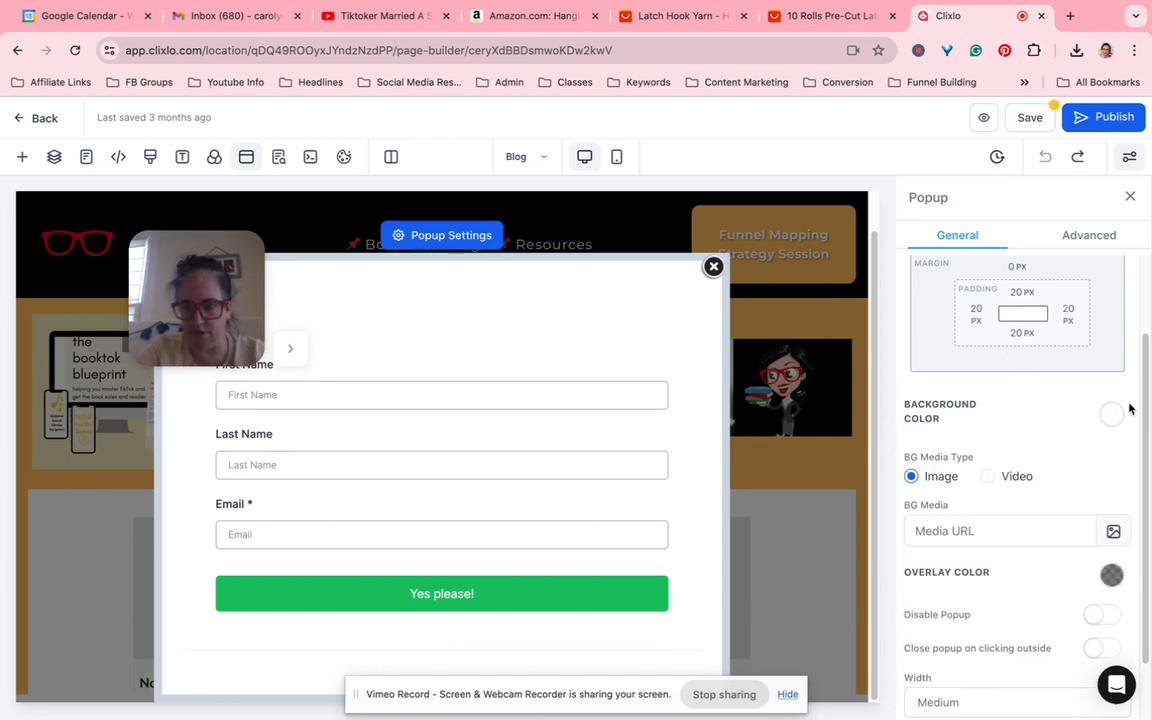
scroll(1075, 560, down, 2)
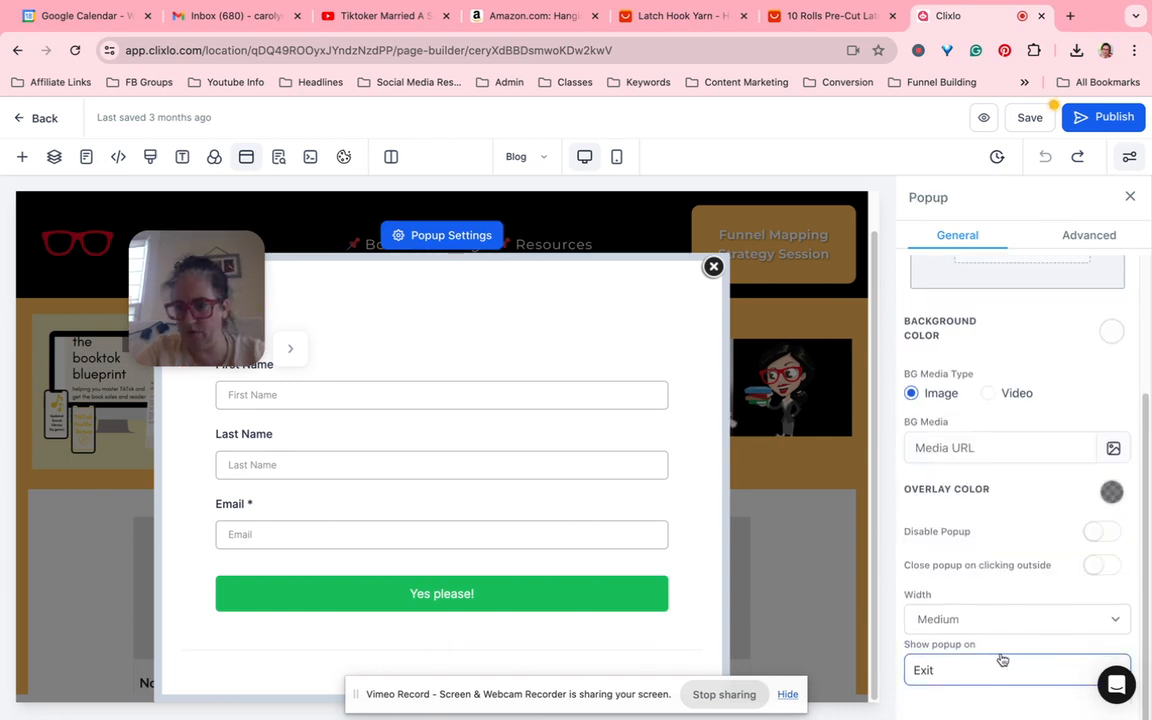
click(967, 671)
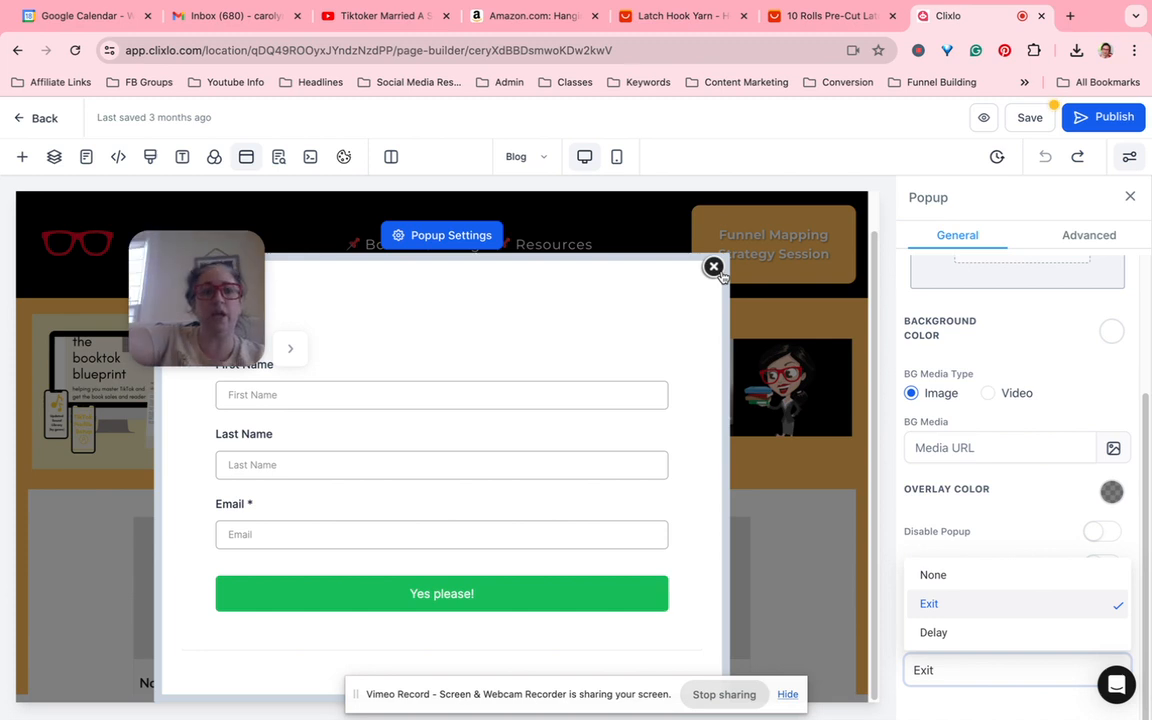
click(507, 299)
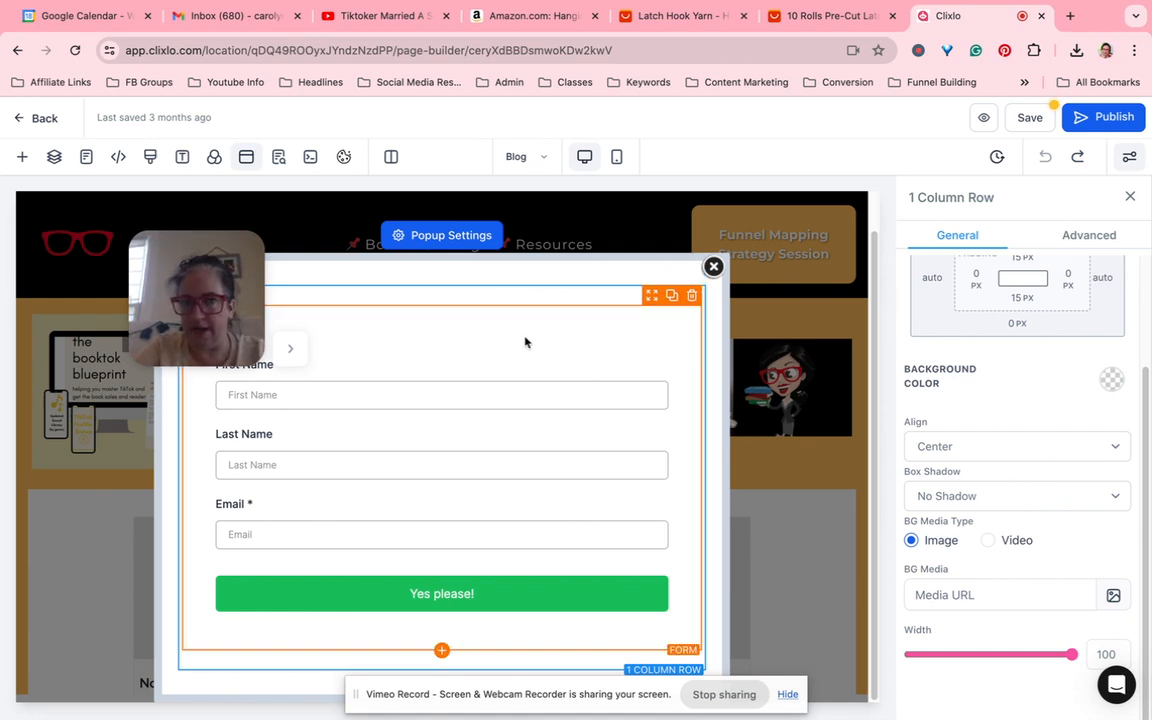
click(1089, 236)
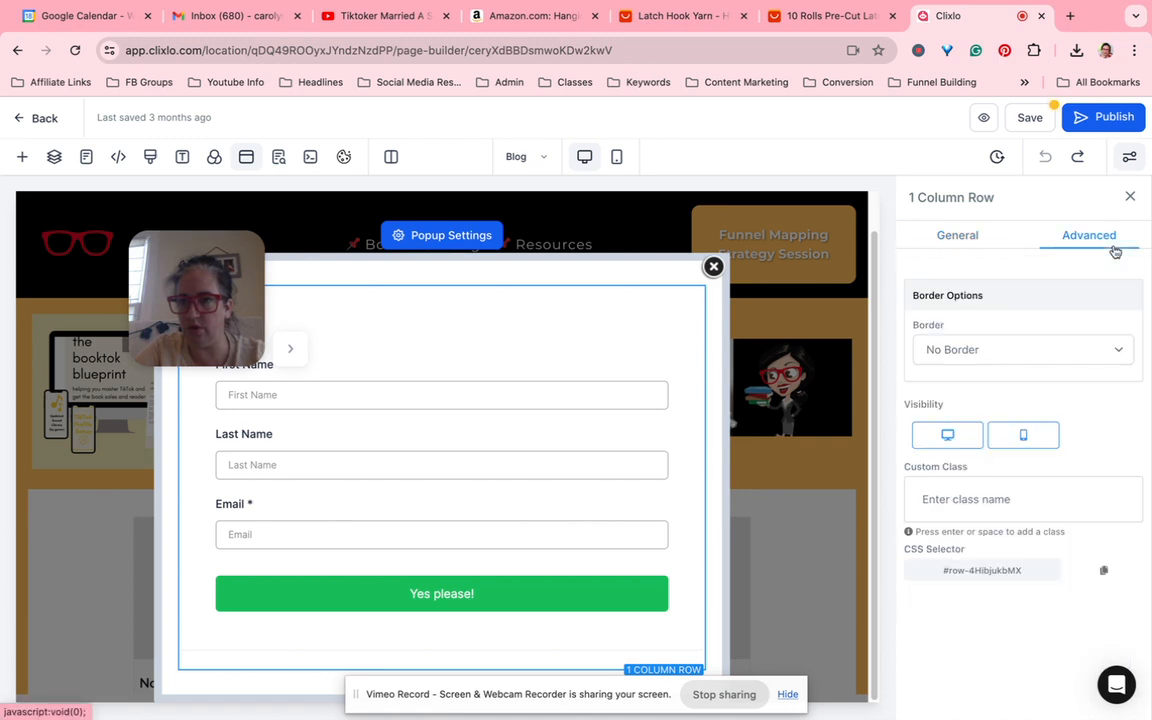
click(958, 236)
click(558, 266)
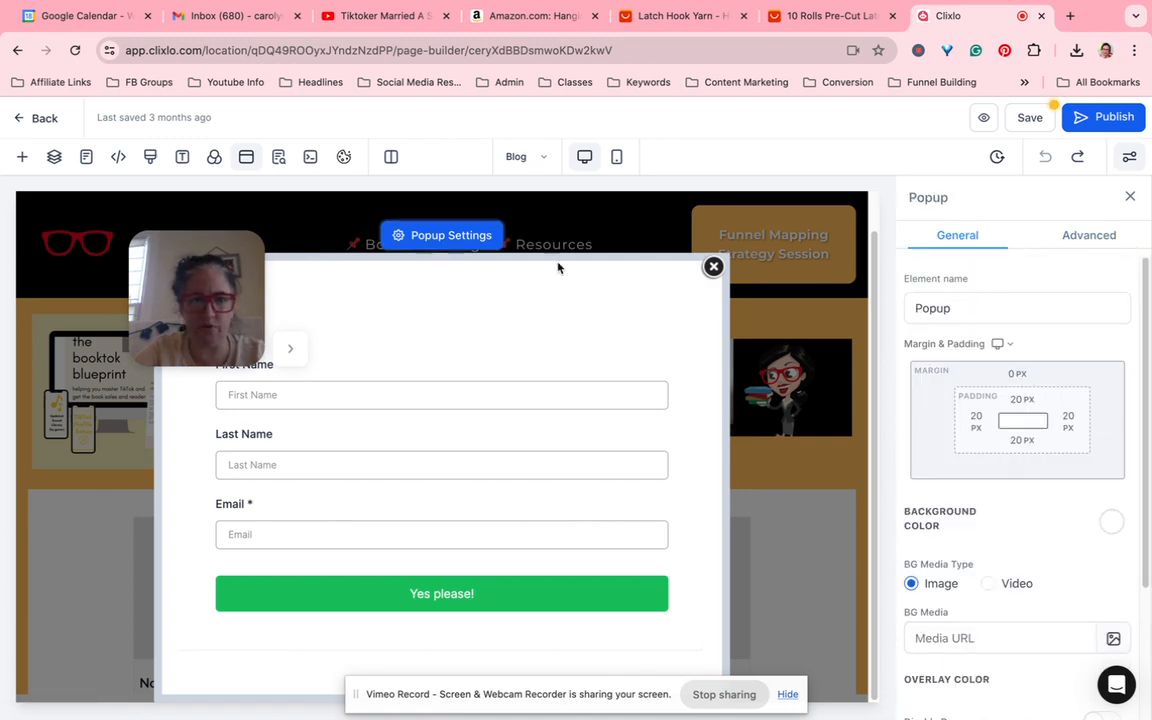
click(1092, 238)
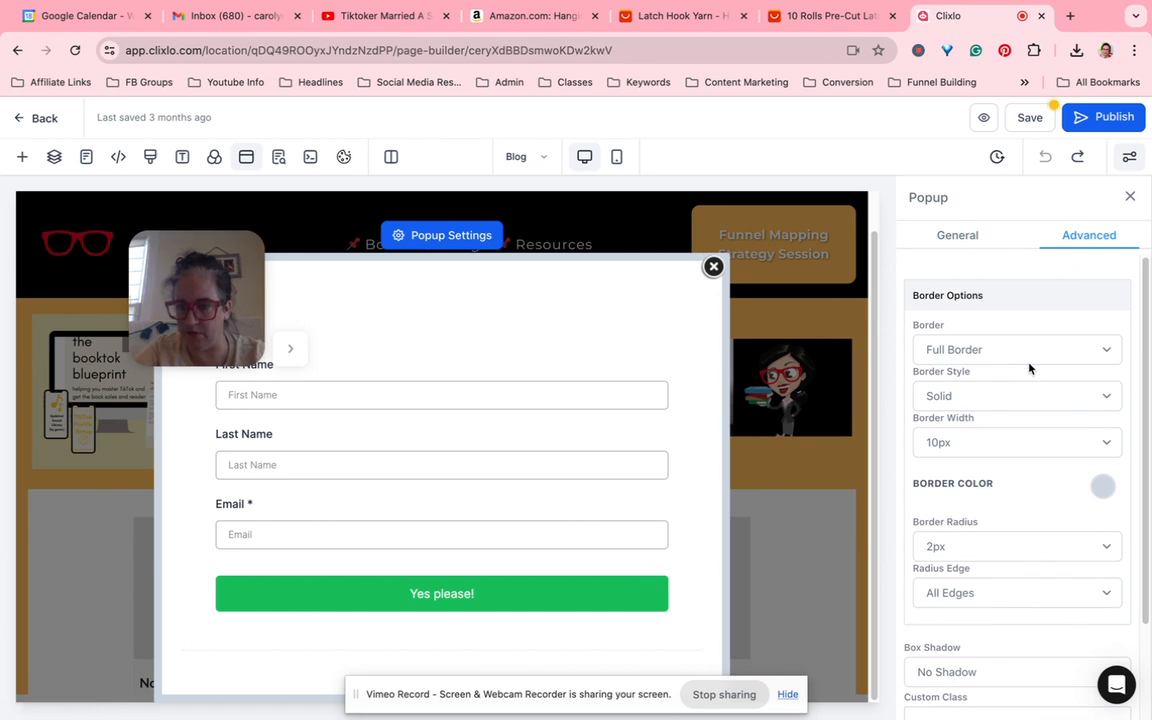
scroll(1028, 368, down, 2)
scroll(1040, 375, up, 2)
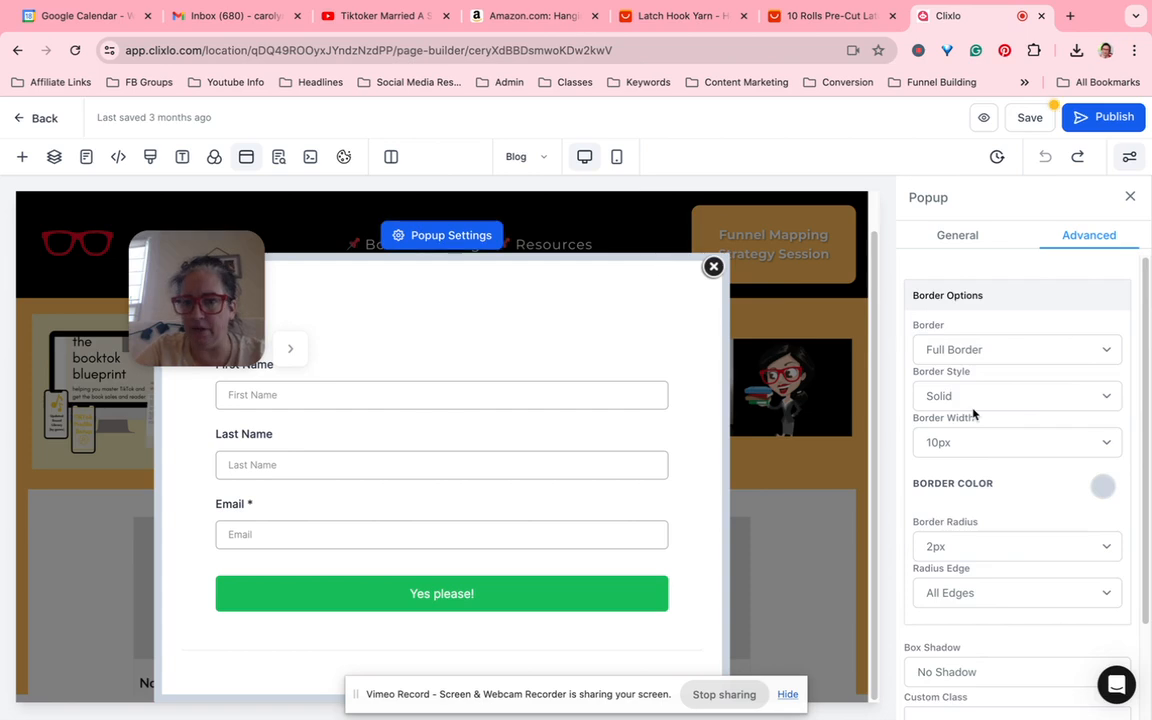
Step: Disable the Blog page's popup in its general settings
scroll(972, 415, down, 2)
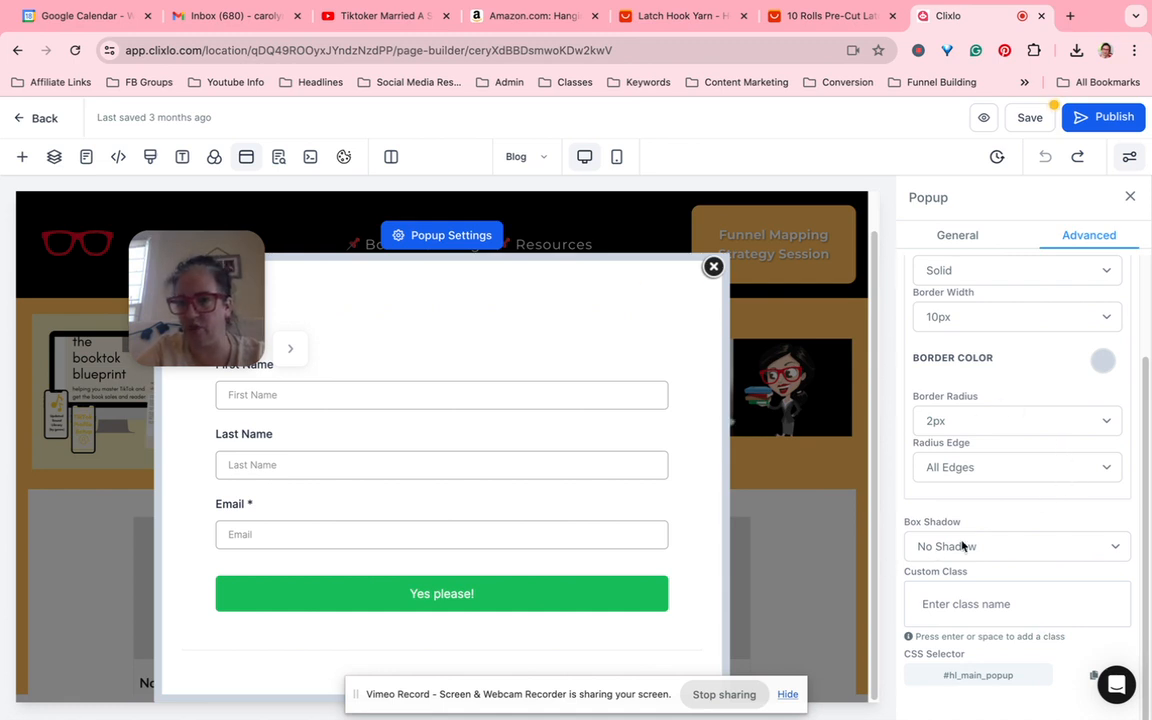
scroll(965, 335, up, 3)
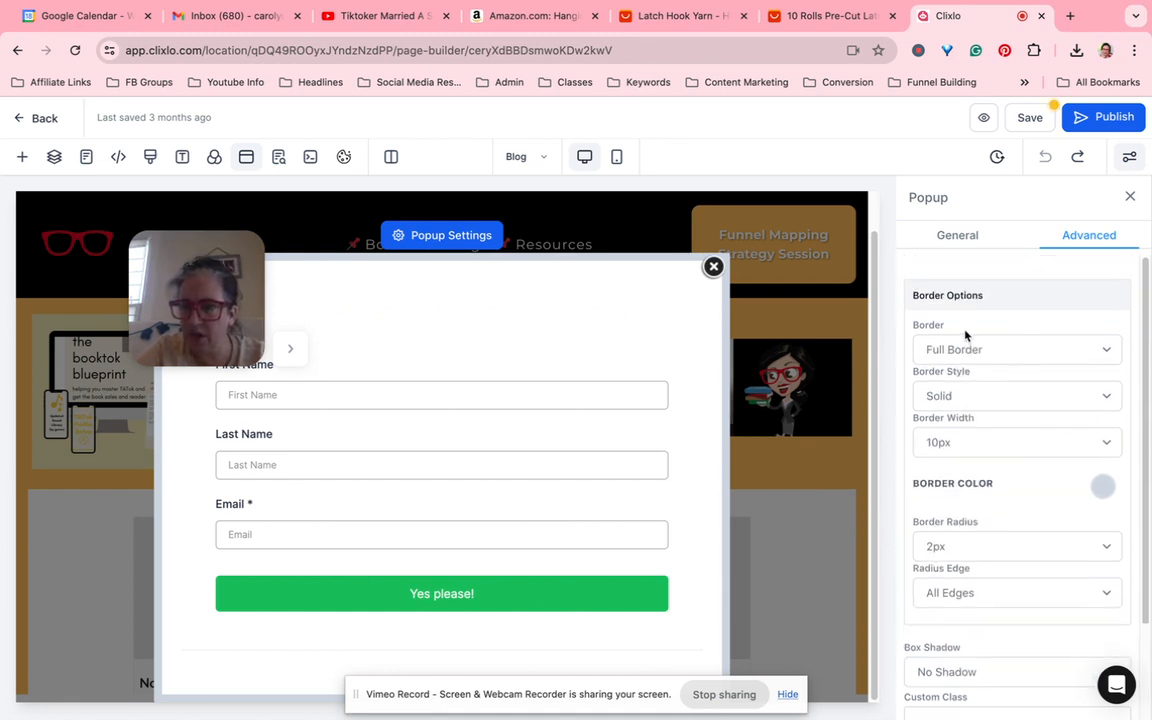
click(956, 232)
scroll(1103, 455, down, 3)
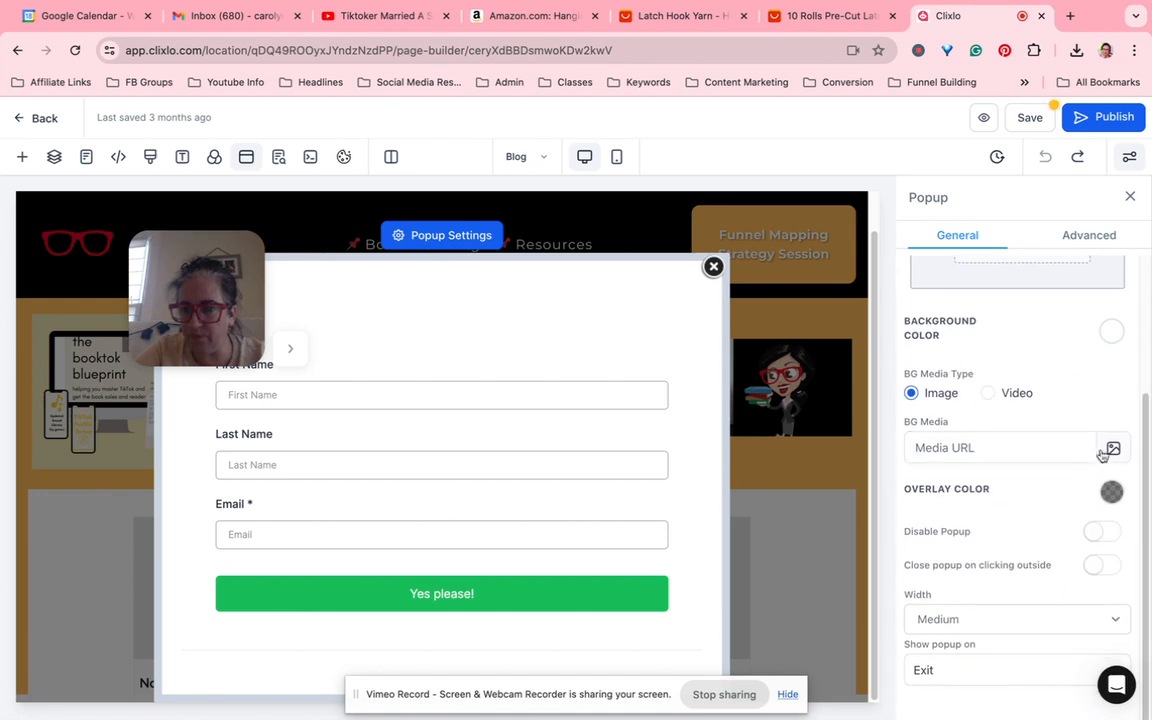
click(1108, 532)
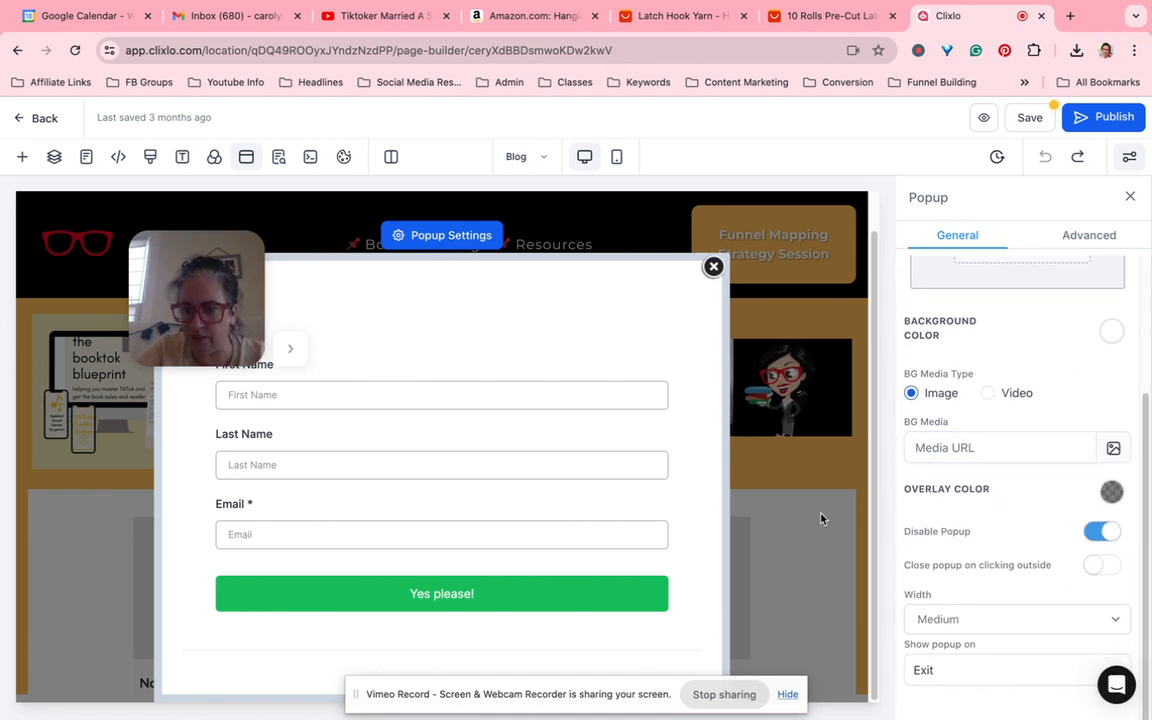
Step: Set the popup to show on None, then close it and save the Blog page
click(965, 688)
click(965, 688)
click(965, 688)
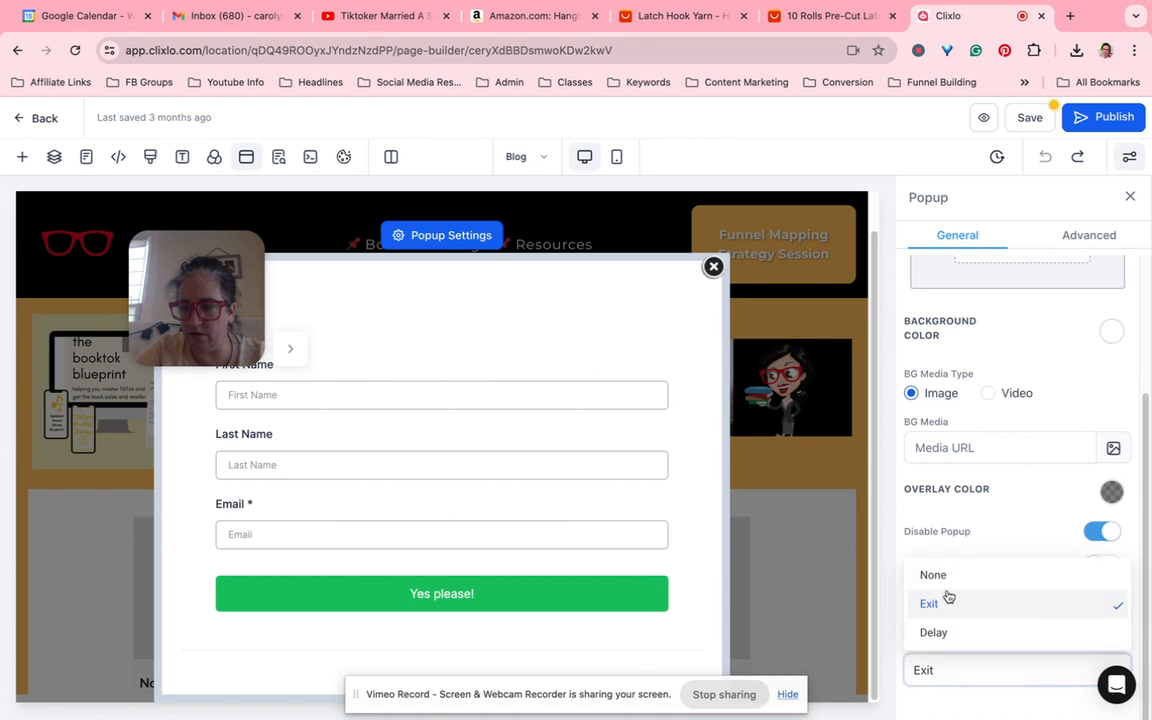
click(944, 572)
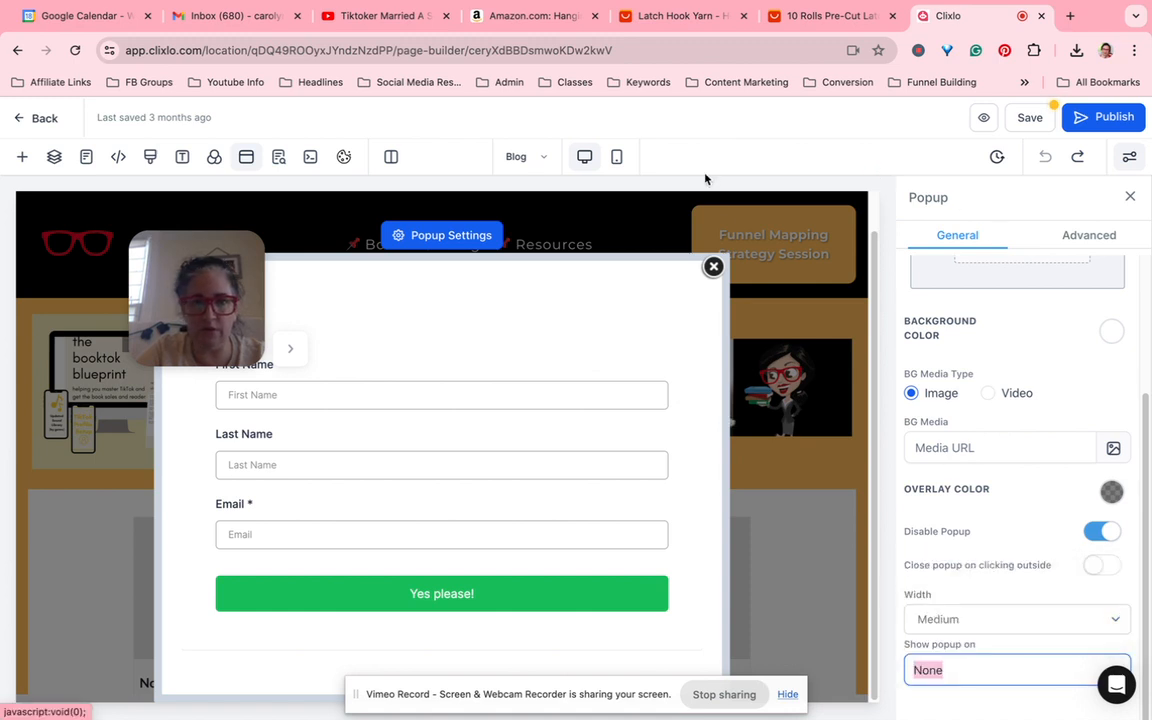
click(713, 266)
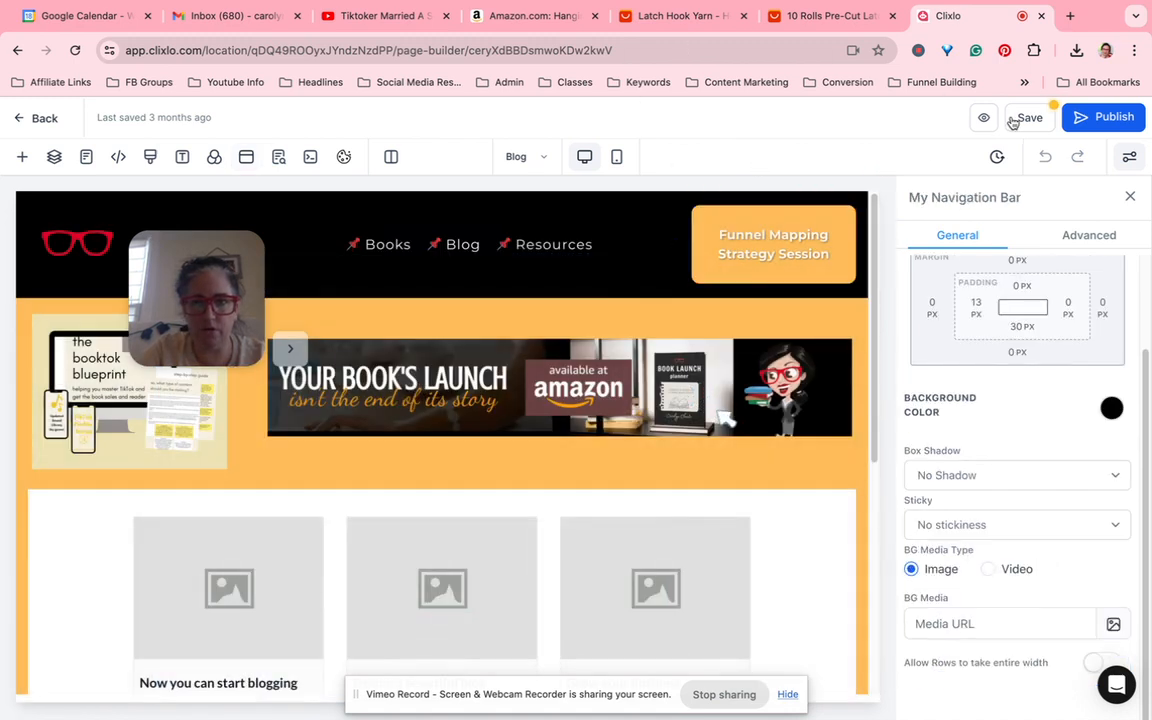
click(279, 157)
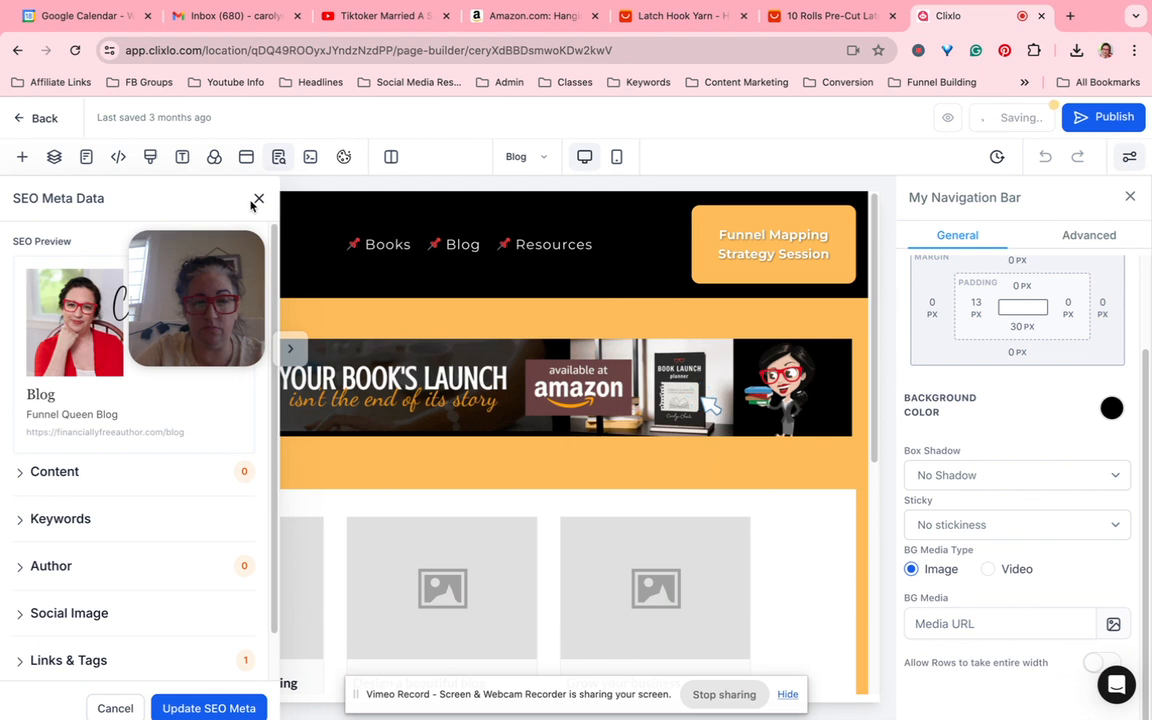
click(258, 198)
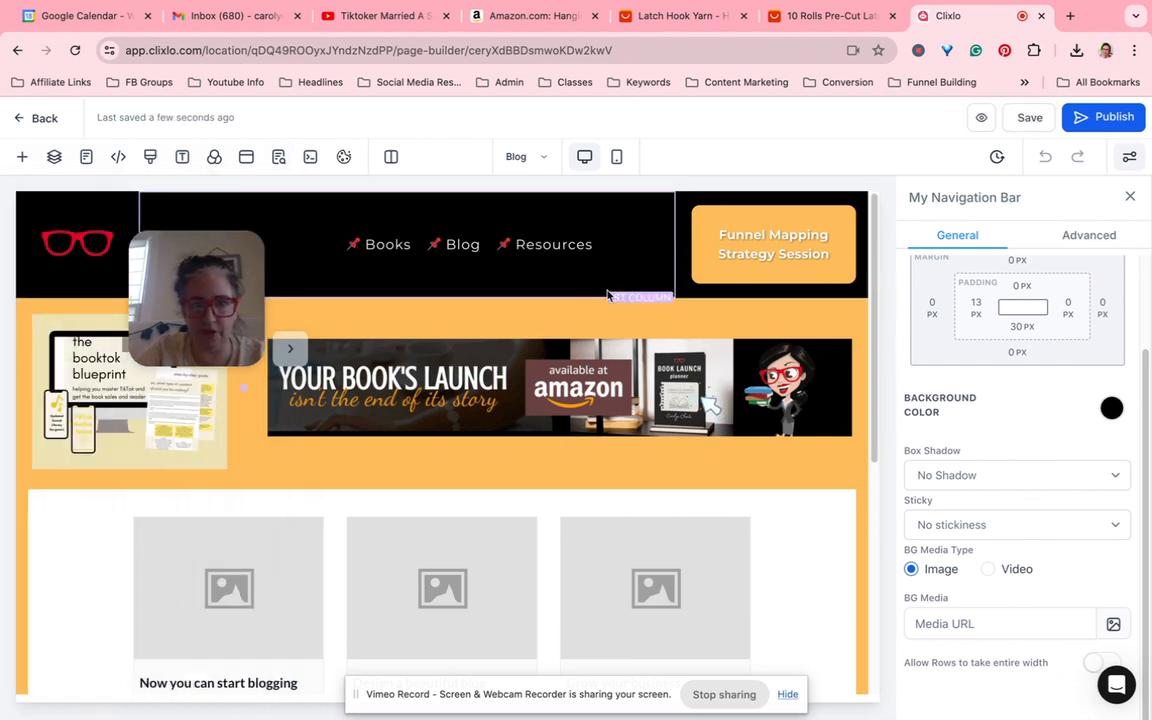
Step: Insert a form element showing "example freebie form" into the empty column beneath the blog posts
click(509, 489)
scroll(506, 488, down, 5)
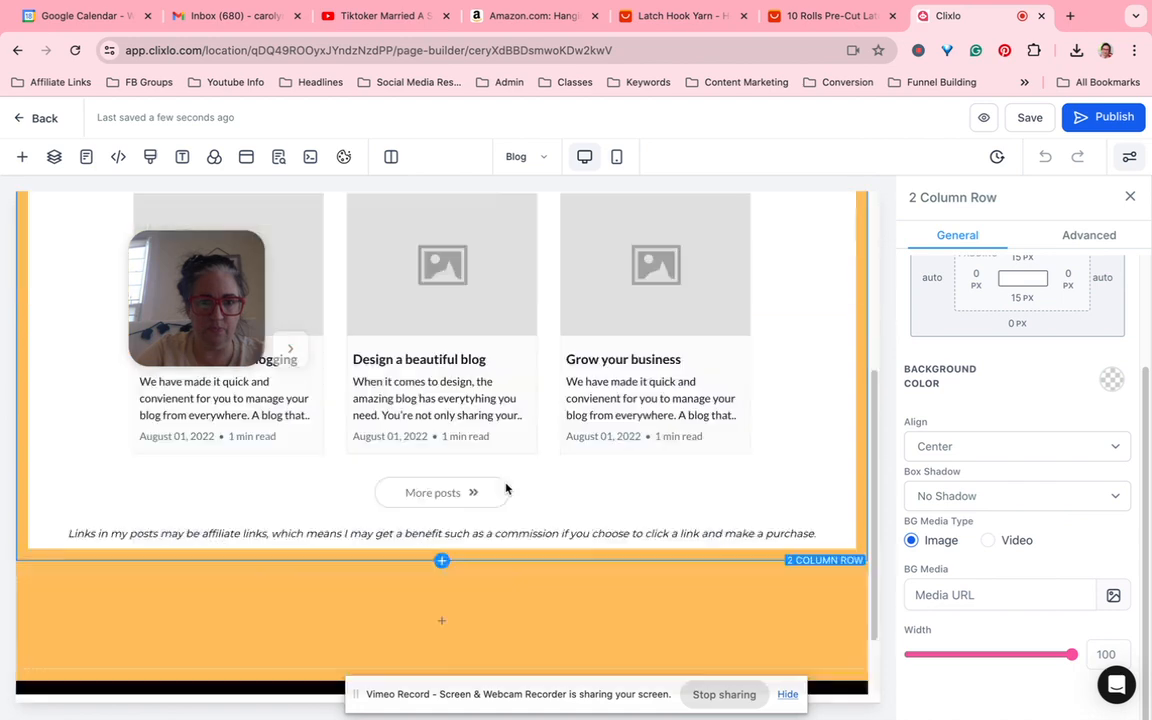
click(440, 527)
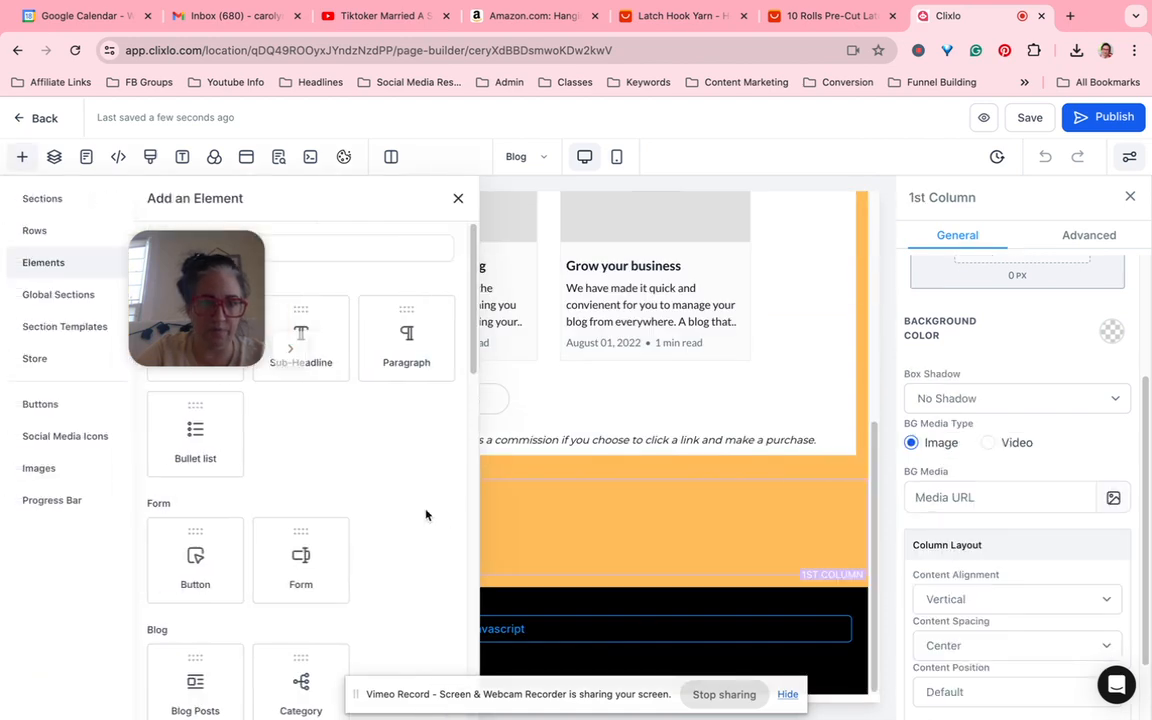
click(300, 553)
click(518, 545)
click(525, 341)
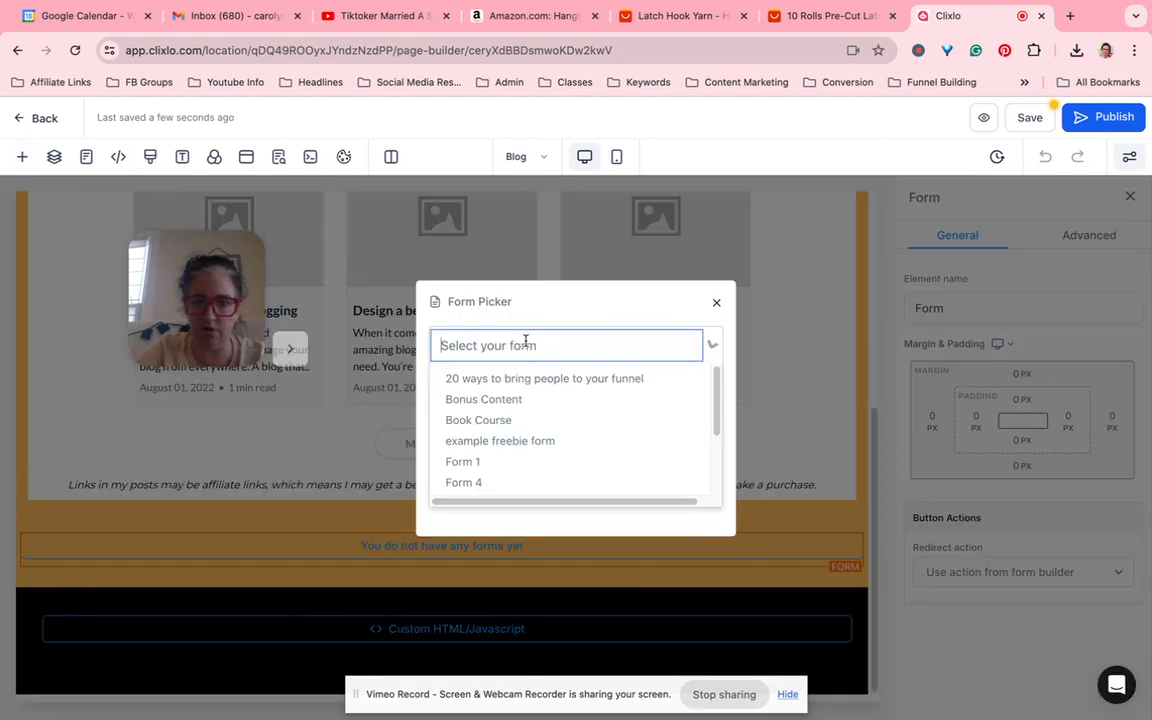
click(528, 442)
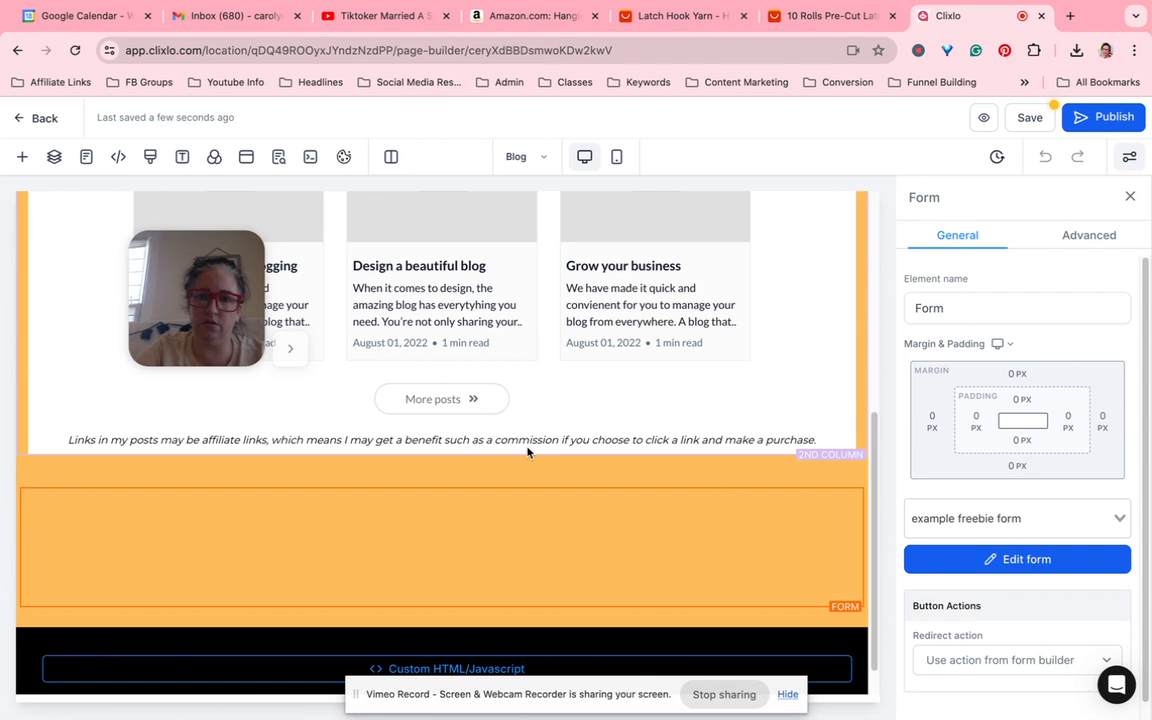
scroll(361, 437, down, 5)
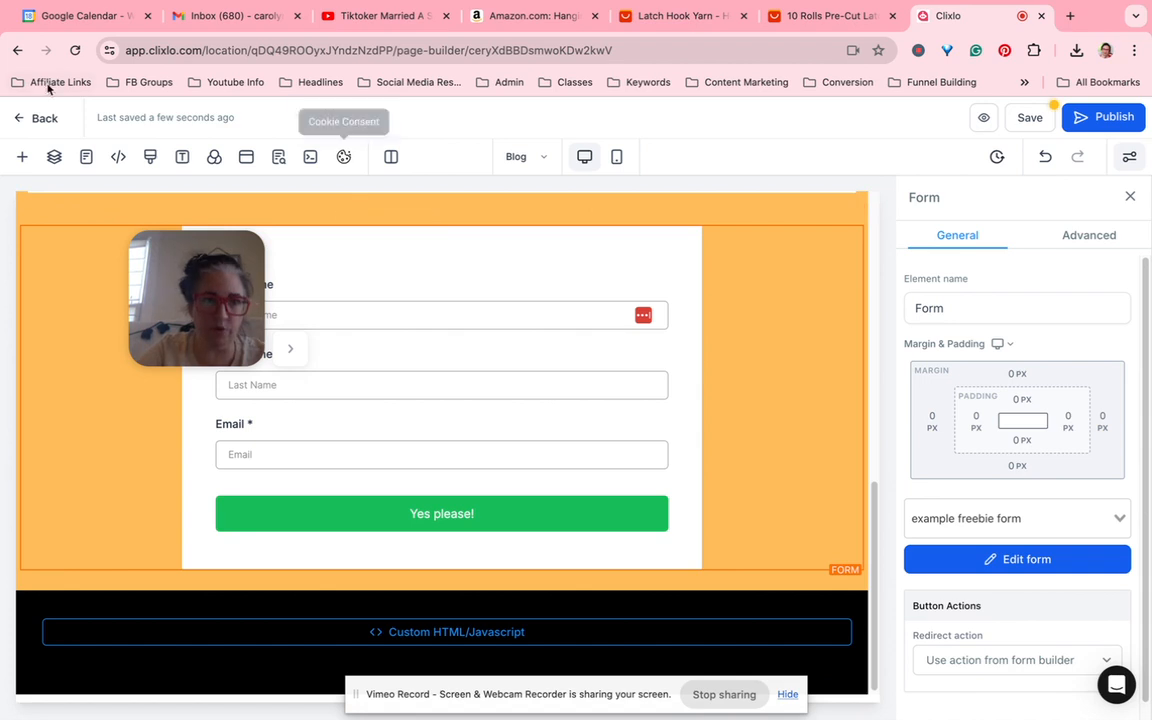
Step: Leave the Blog page without saving and open "Thank you page 20 ways" to review its content
click(30, 119)
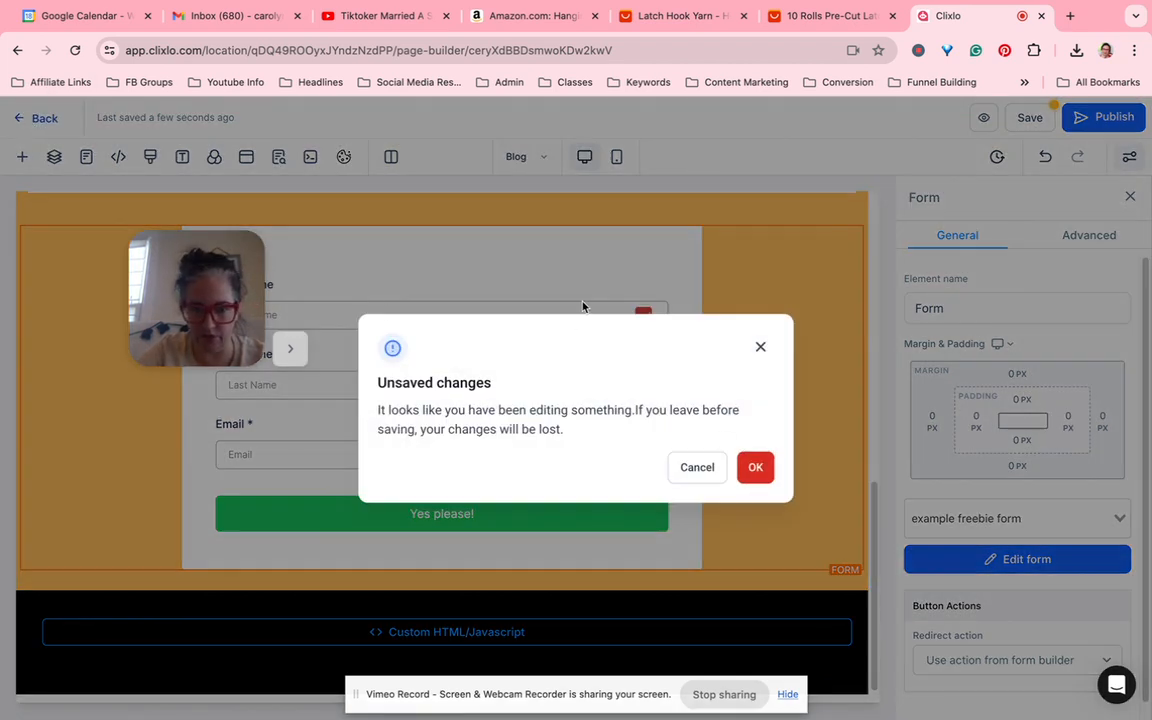
click(762, 468)
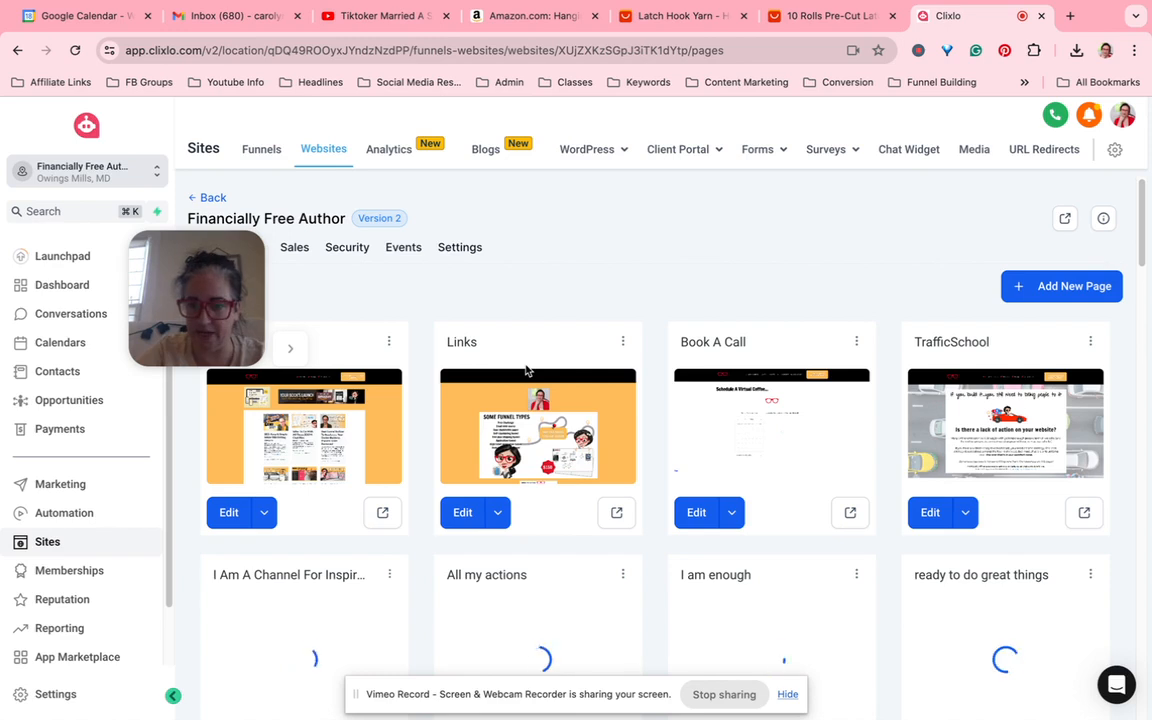
scroll(527, 371, down, 2)
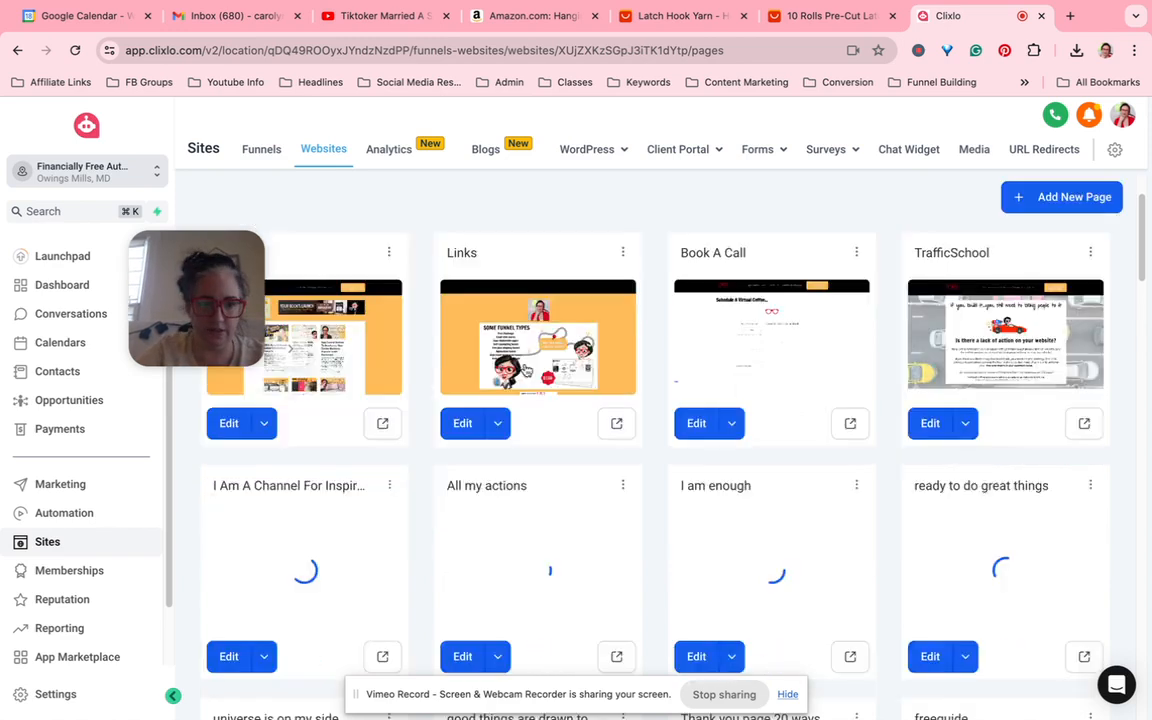
scroll(527, 371, down, 5)
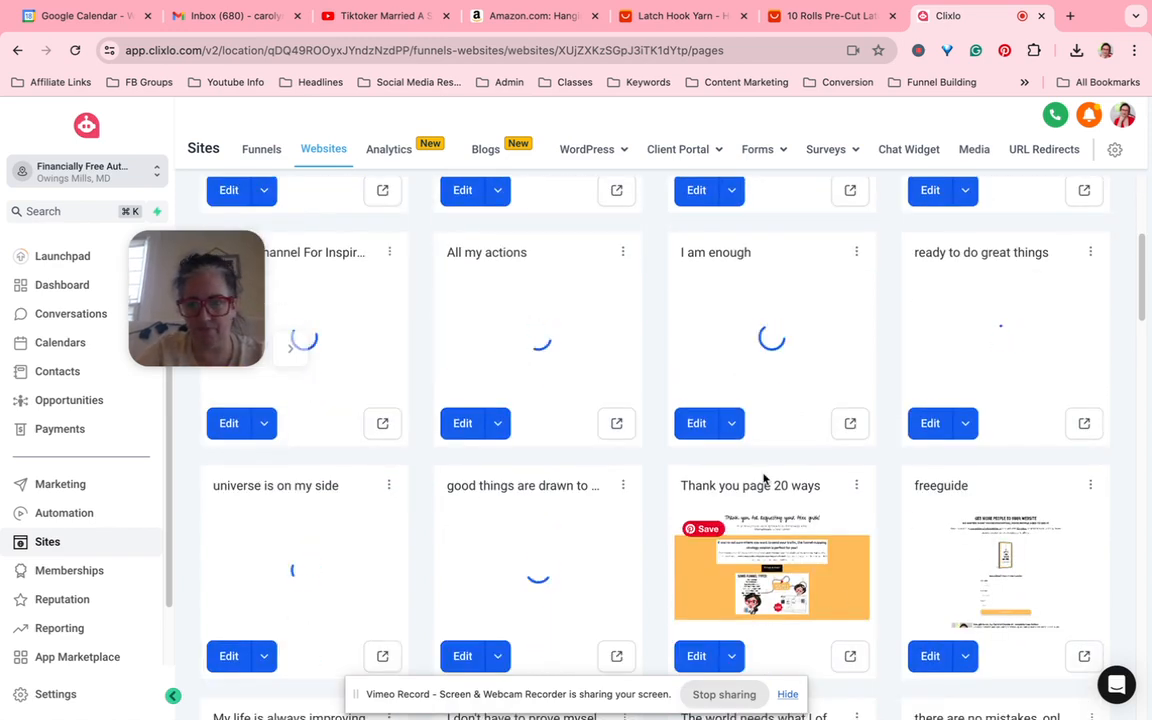
click(711, 544)
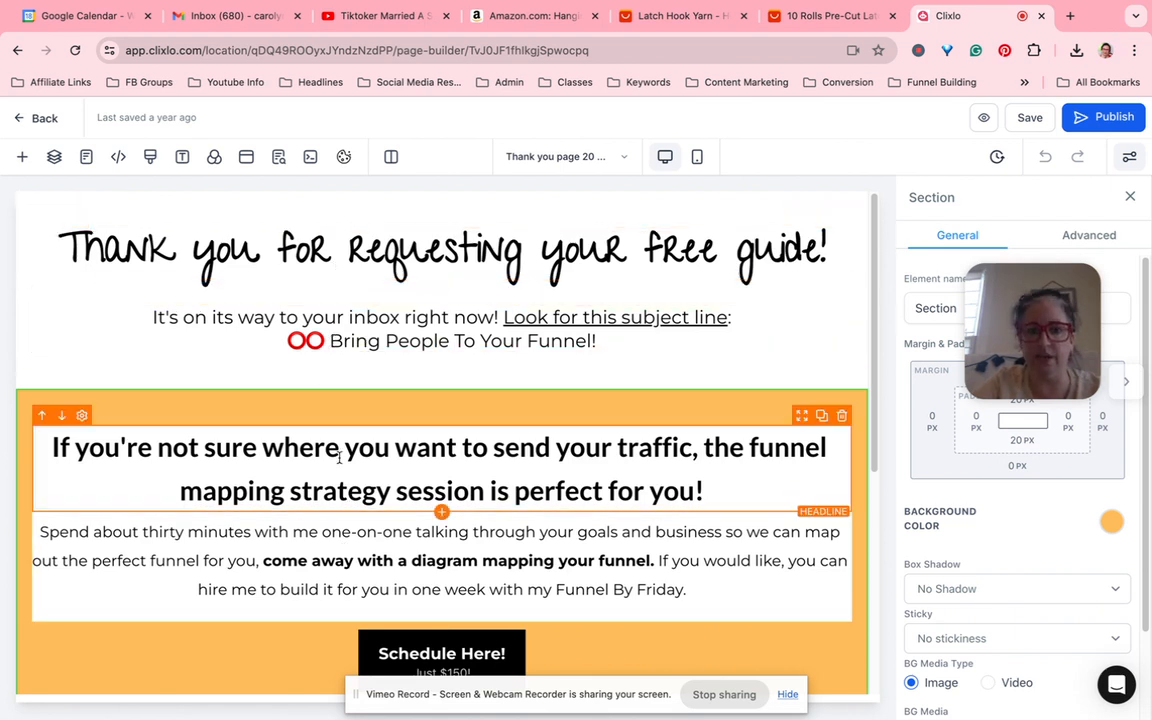
scroll(381, 360, down, 2)
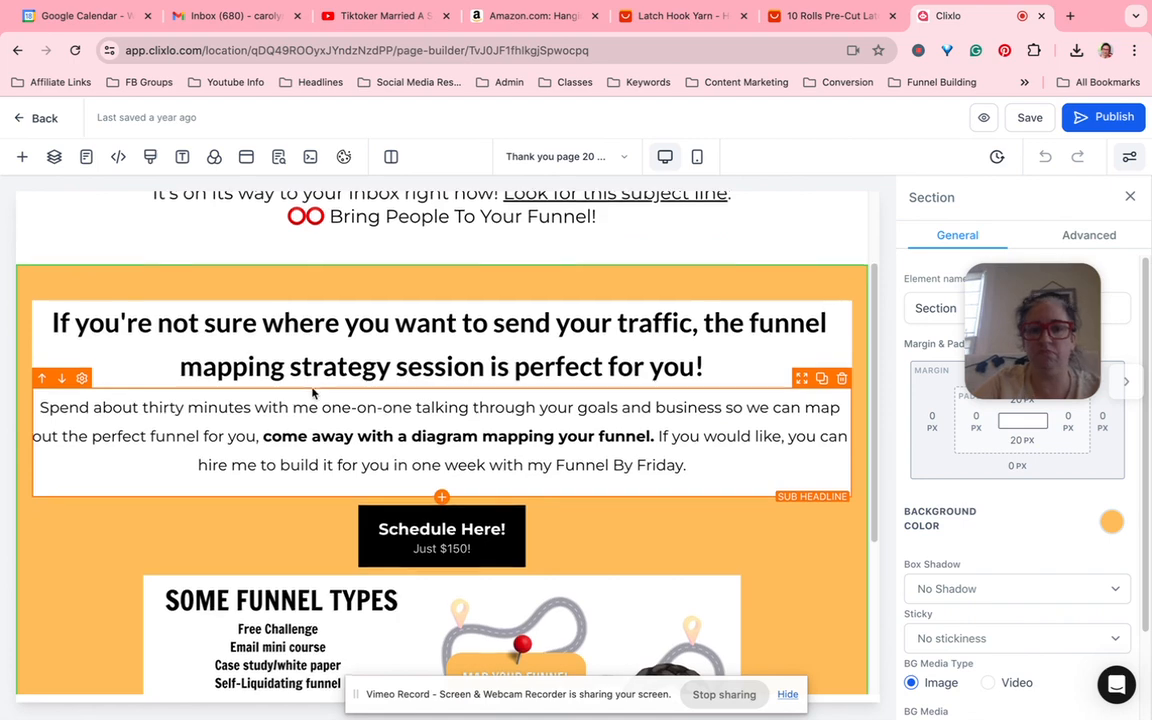
scroll(311, 391, down, 4)
scroll(311, 380, up, 6)
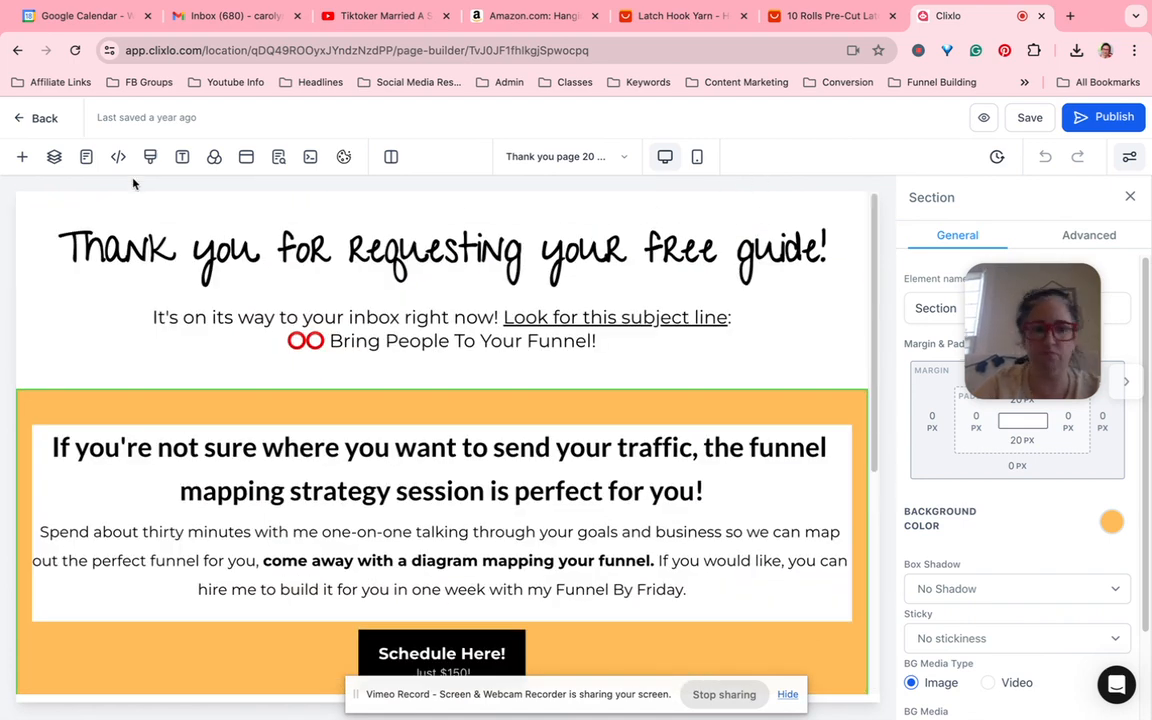
Step: Return to the website's pages, go to the automation workflows and create a new blank workflow
click(37, 118)
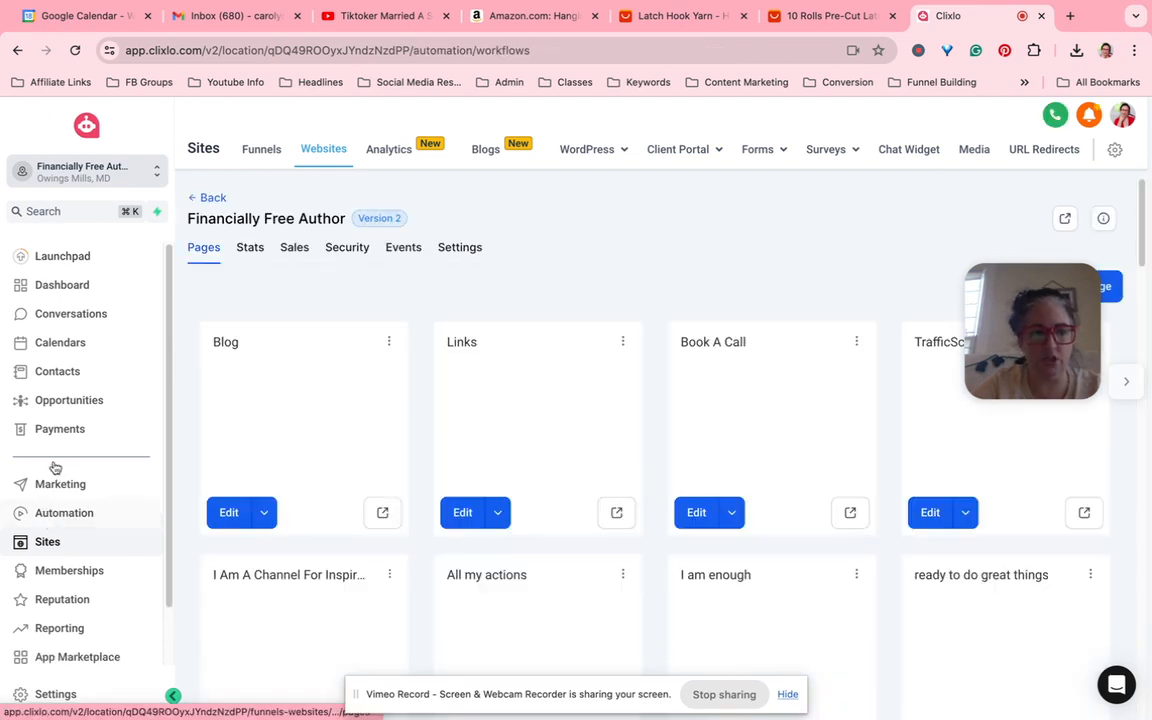
click(50, 514)
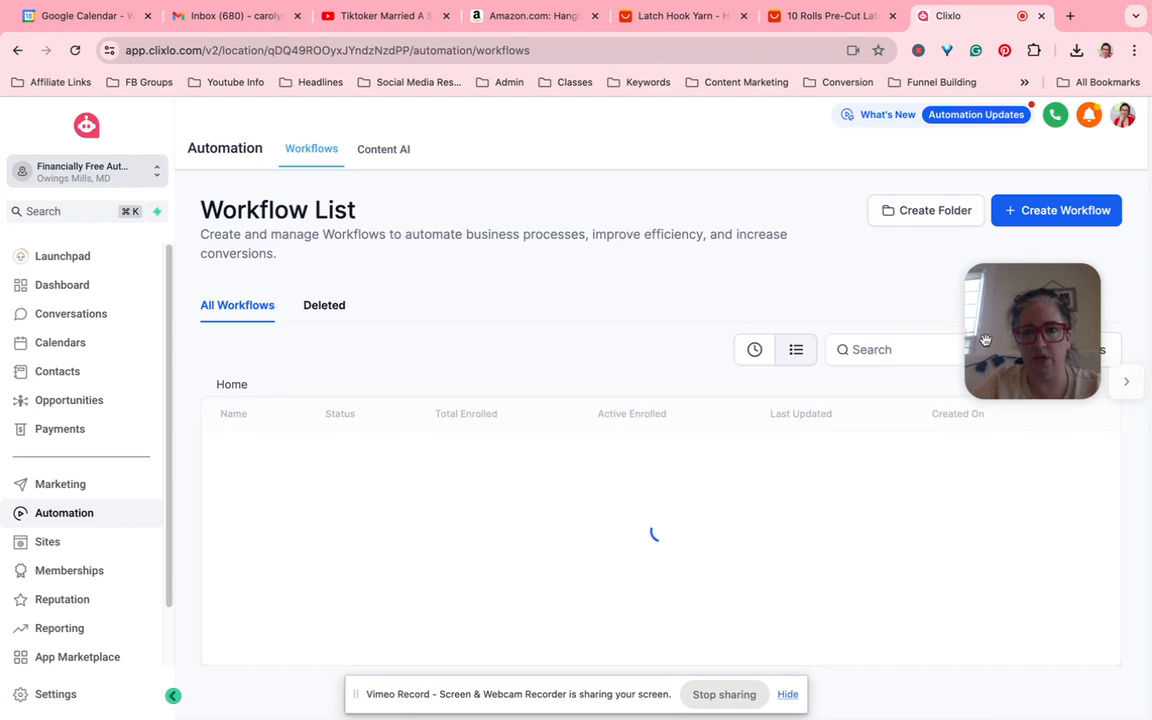
click(1054, 212)
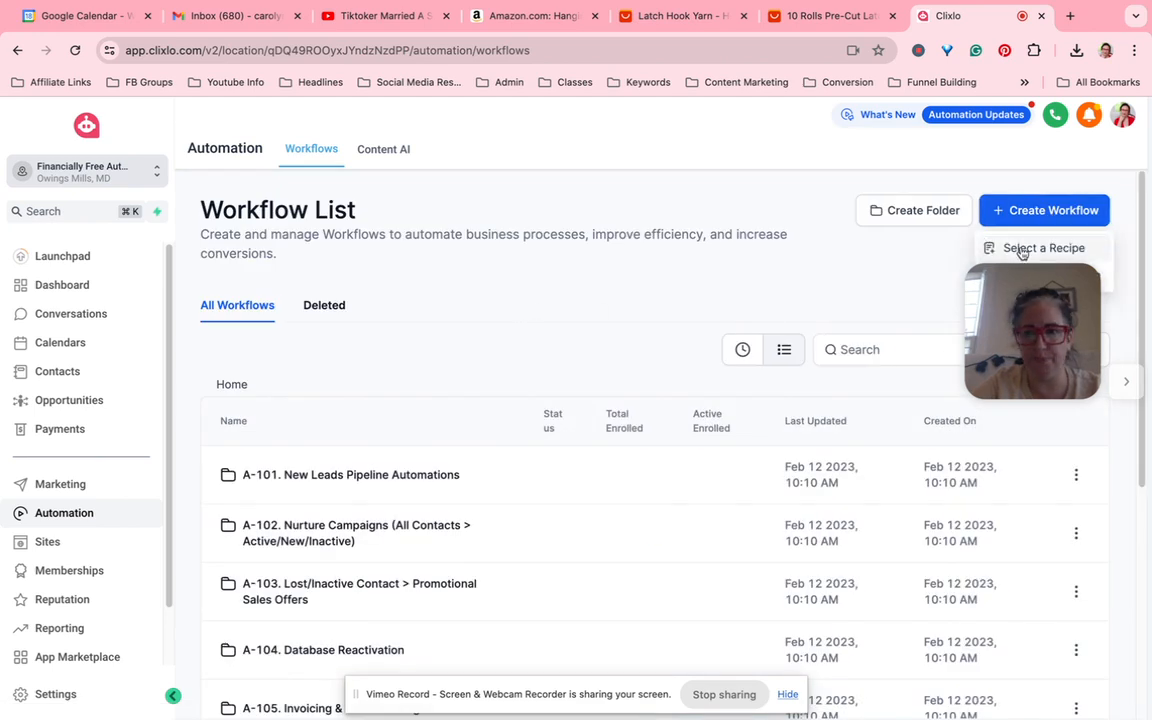
click(1098, 277)
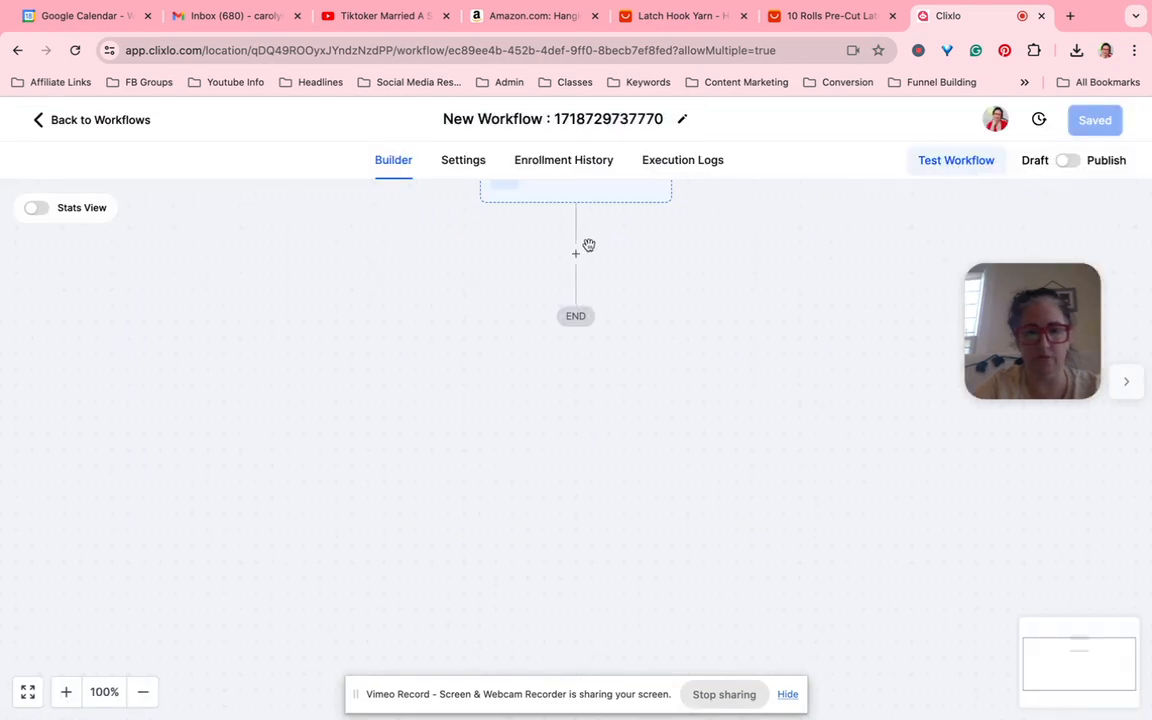
Step: Add a Form Submitted trigger to the new workflow
click(568, 234)
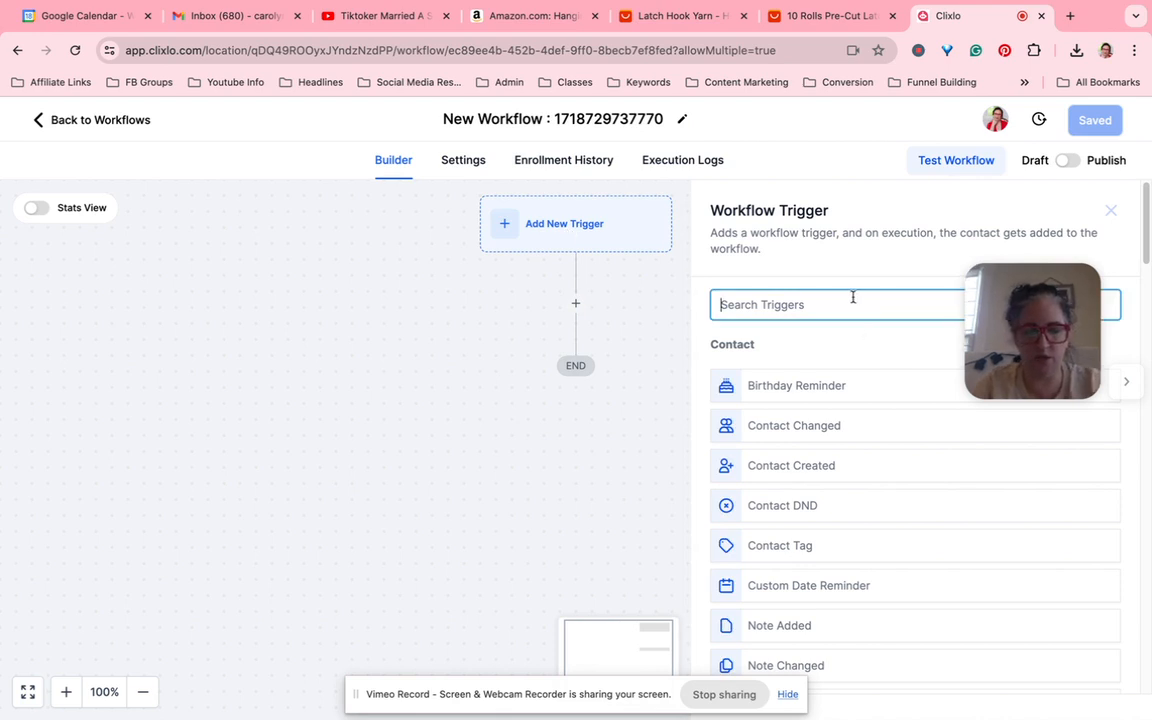
text(form)
click(838, 393)
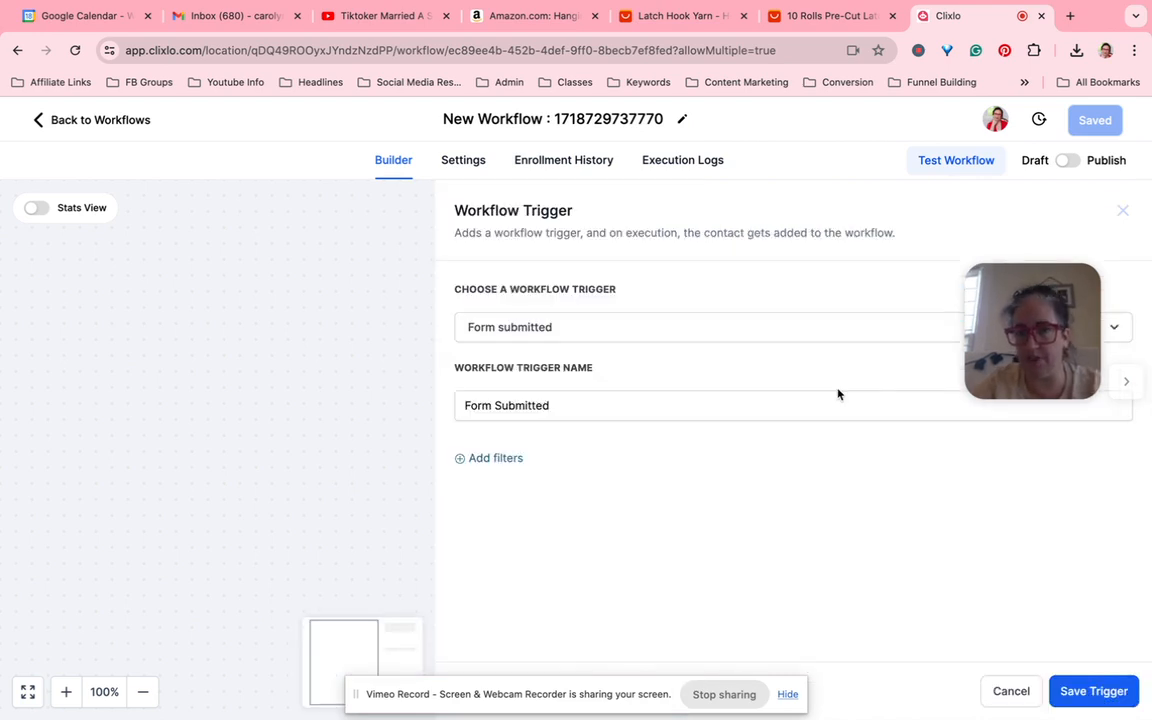
Step: Filter the trigger with "Form is" set to "example freebie form" and save the trigger
click(520, 460)
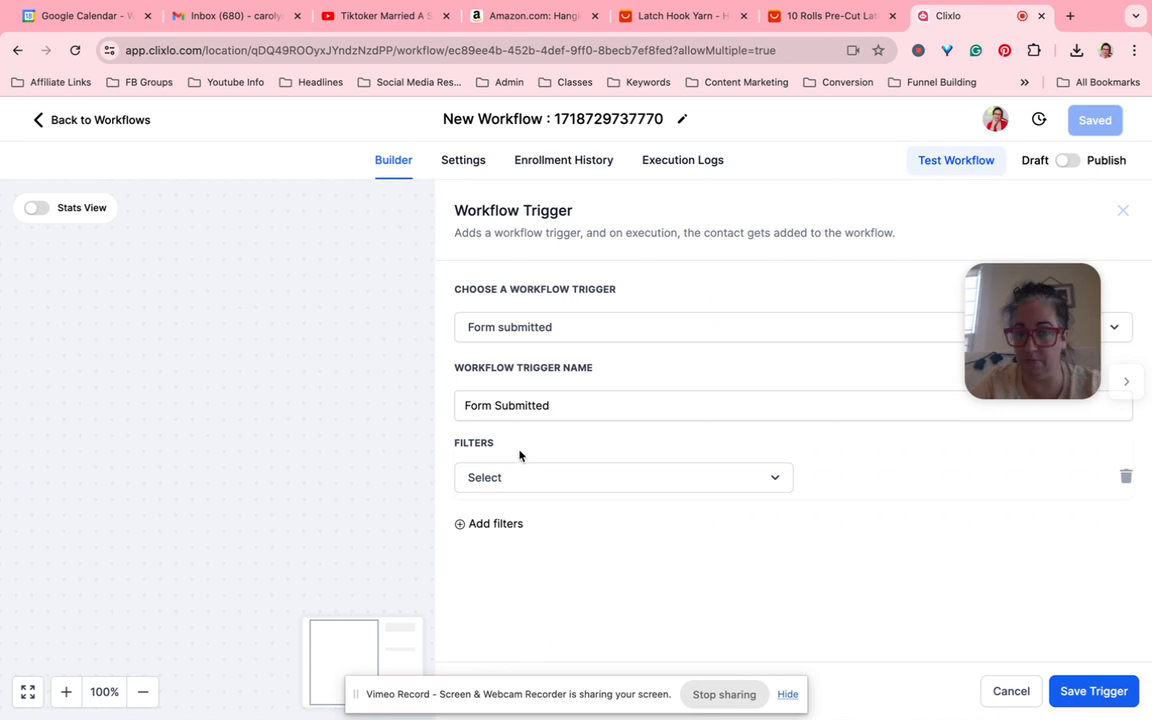
click(508, 484)
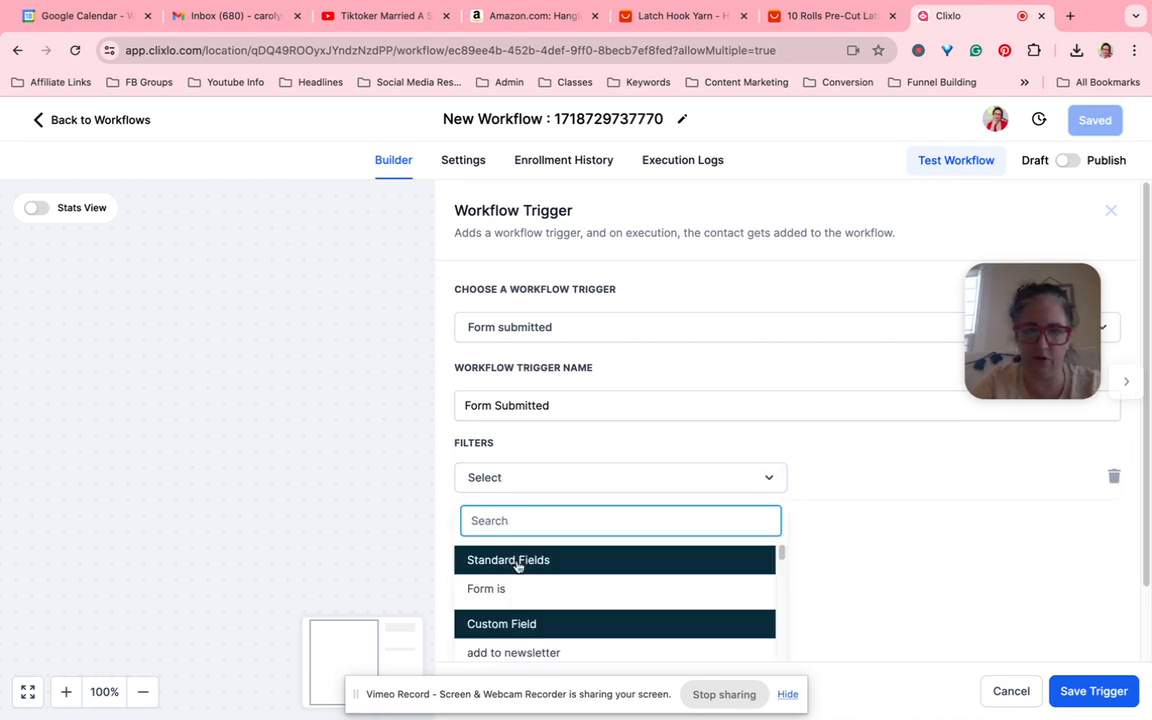
click(522, 590)
click(958, 477)
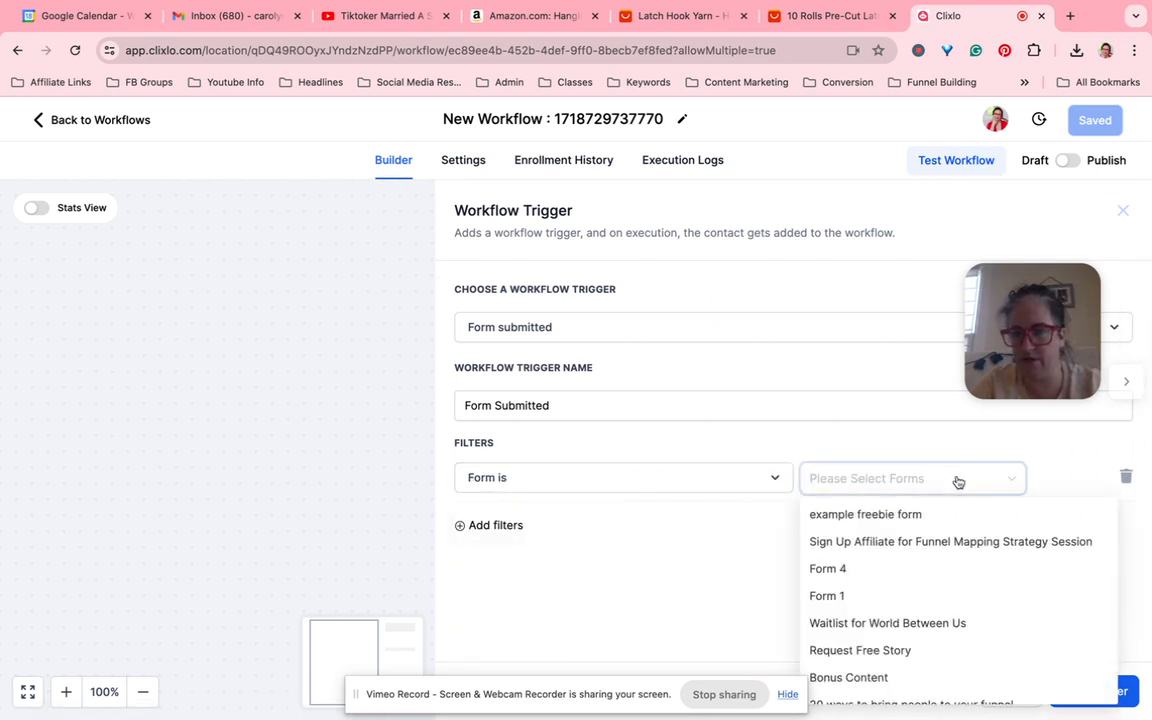
click(841, 515)
click(697, 643)
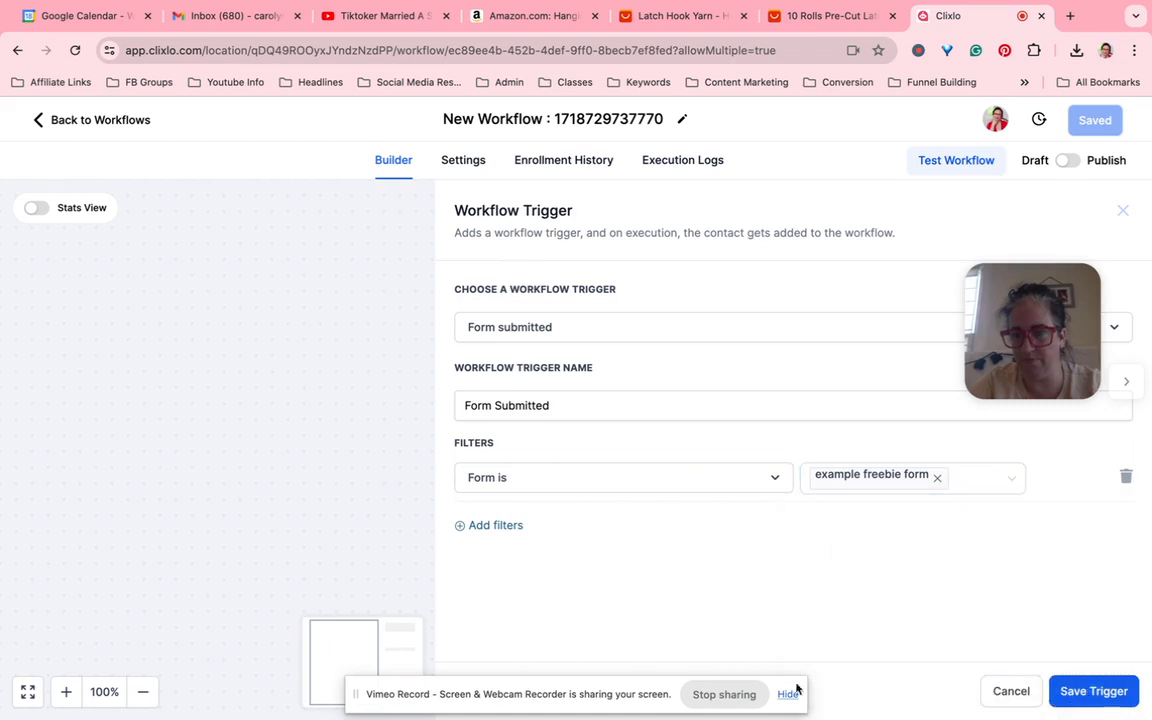
click(1090, 689)
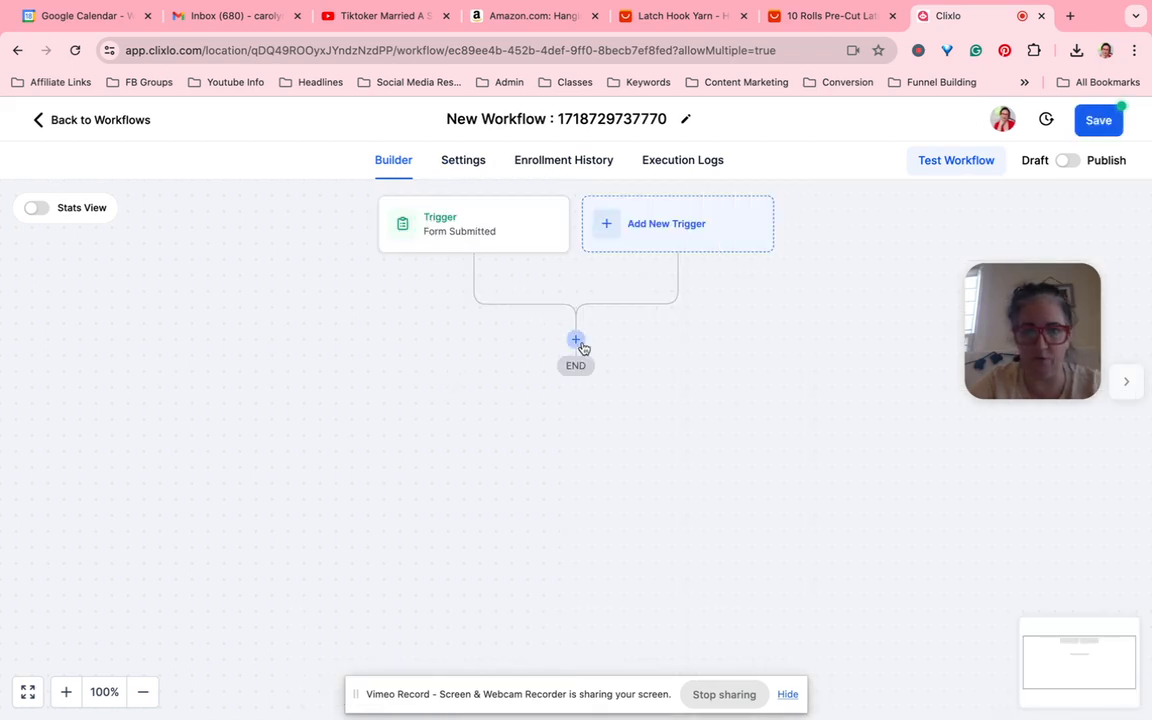
Step: Try to add a Send Email action under the trigger, reviewing its sender, subject, message and attachment fields, and cancel it
click(576, 339)
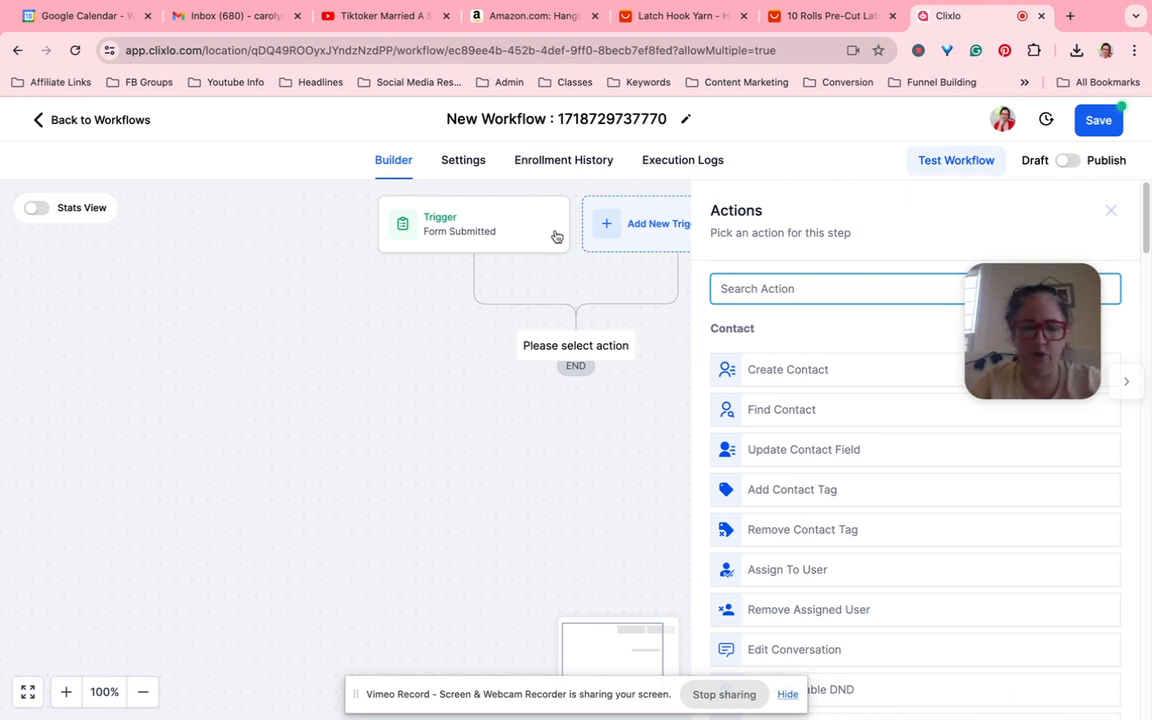
text(email)
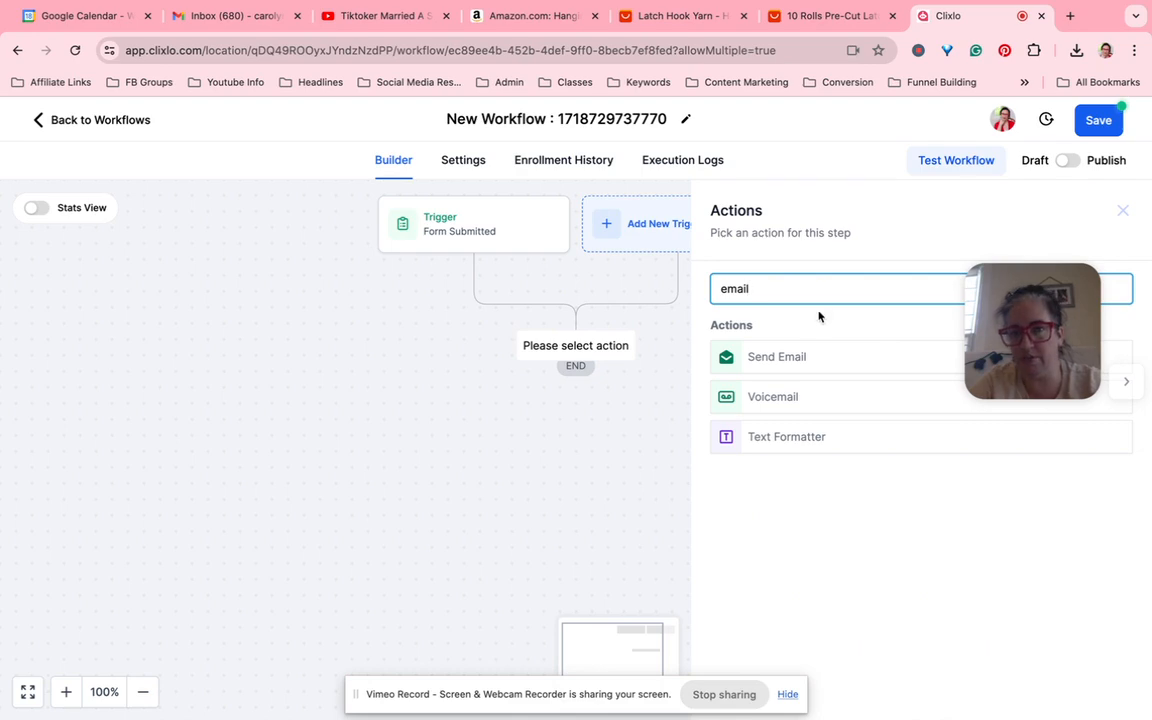
click(820, 355)
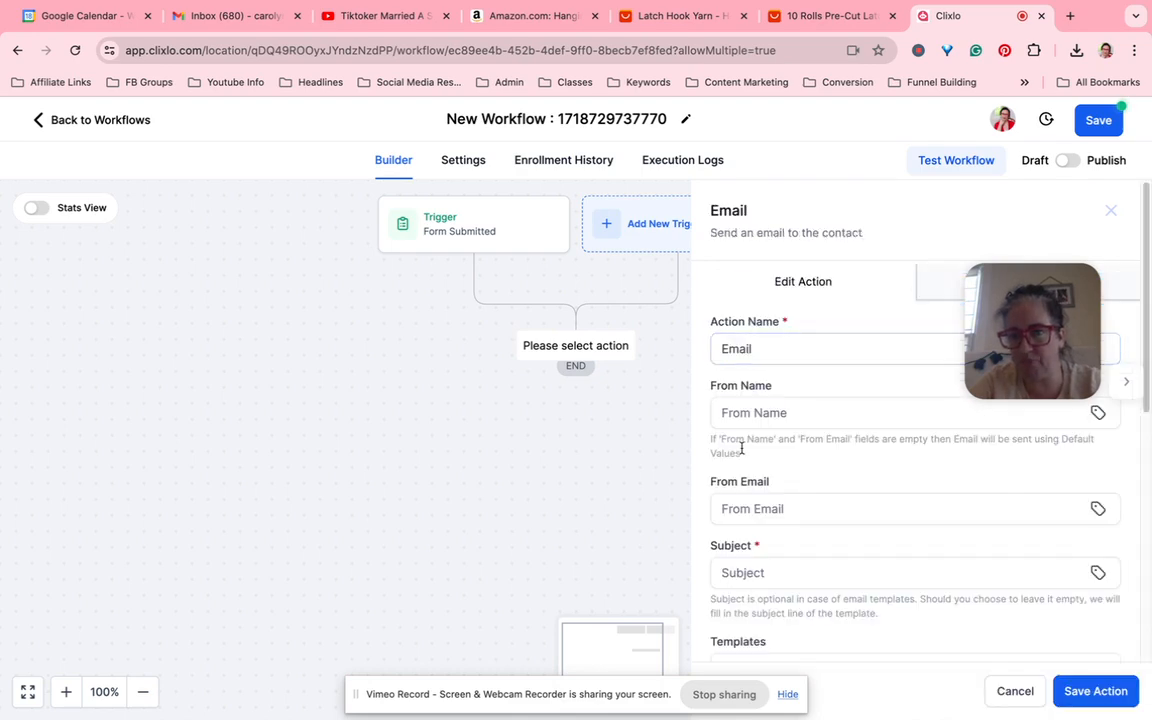
scroll(861, 496, down, 5)
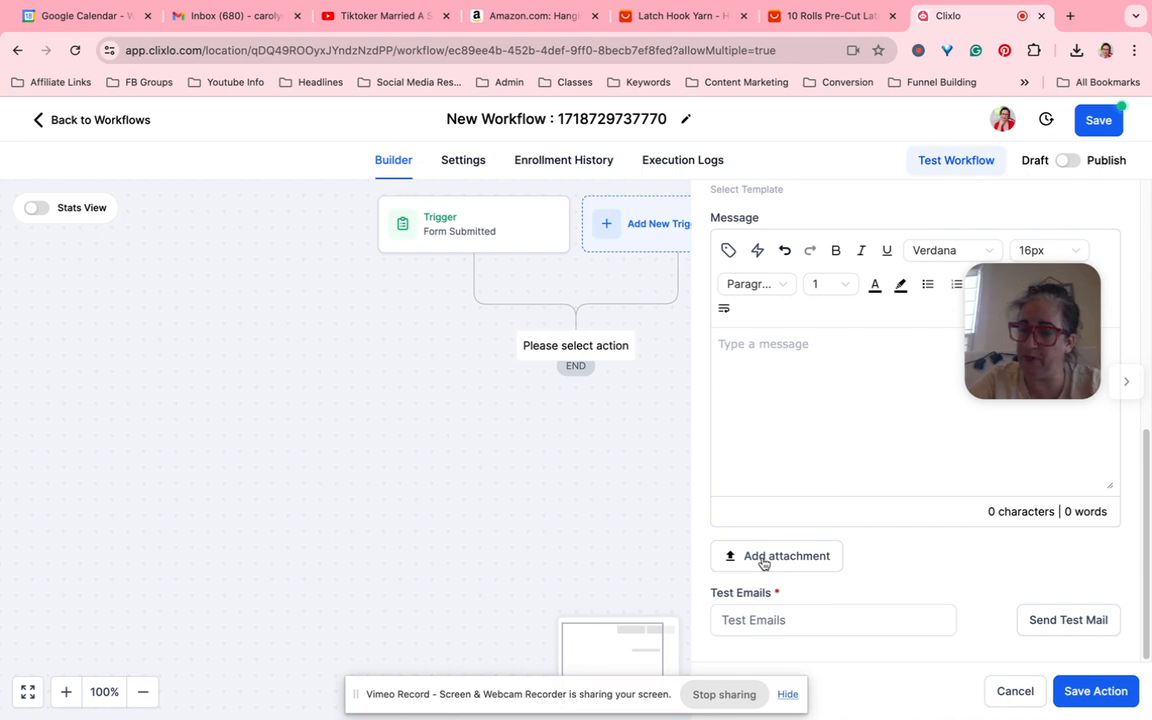
scroll(900, 480, up, 5)
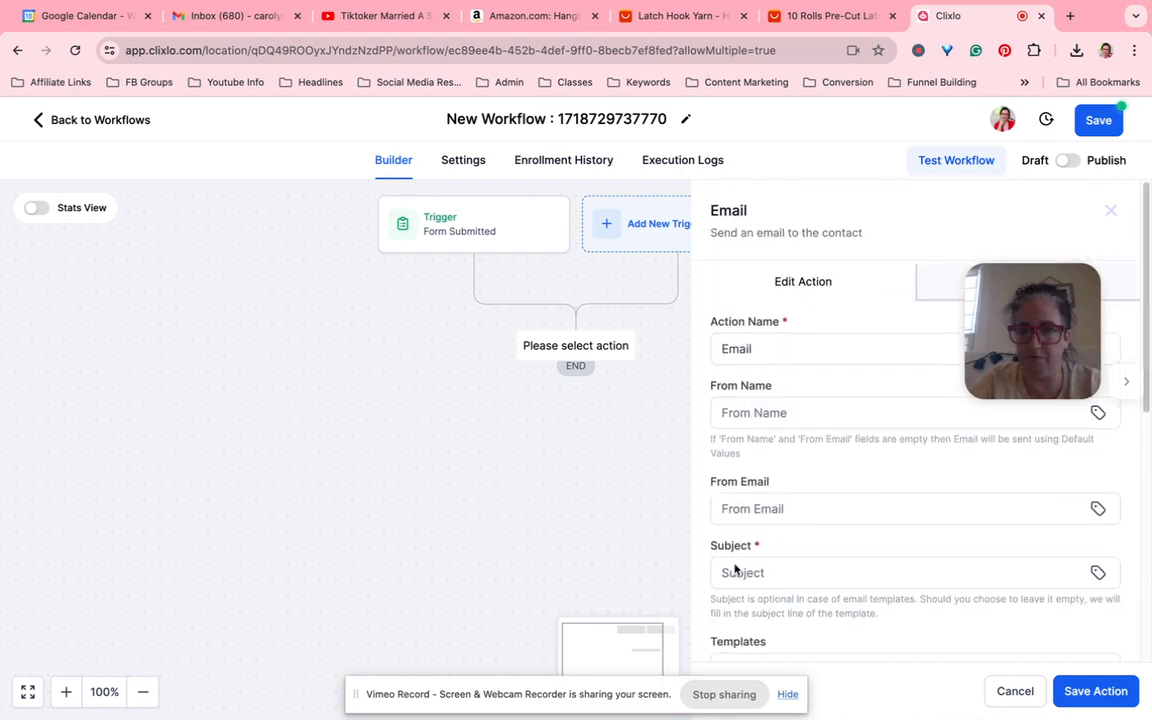
scroll(866, 600, down, 5)
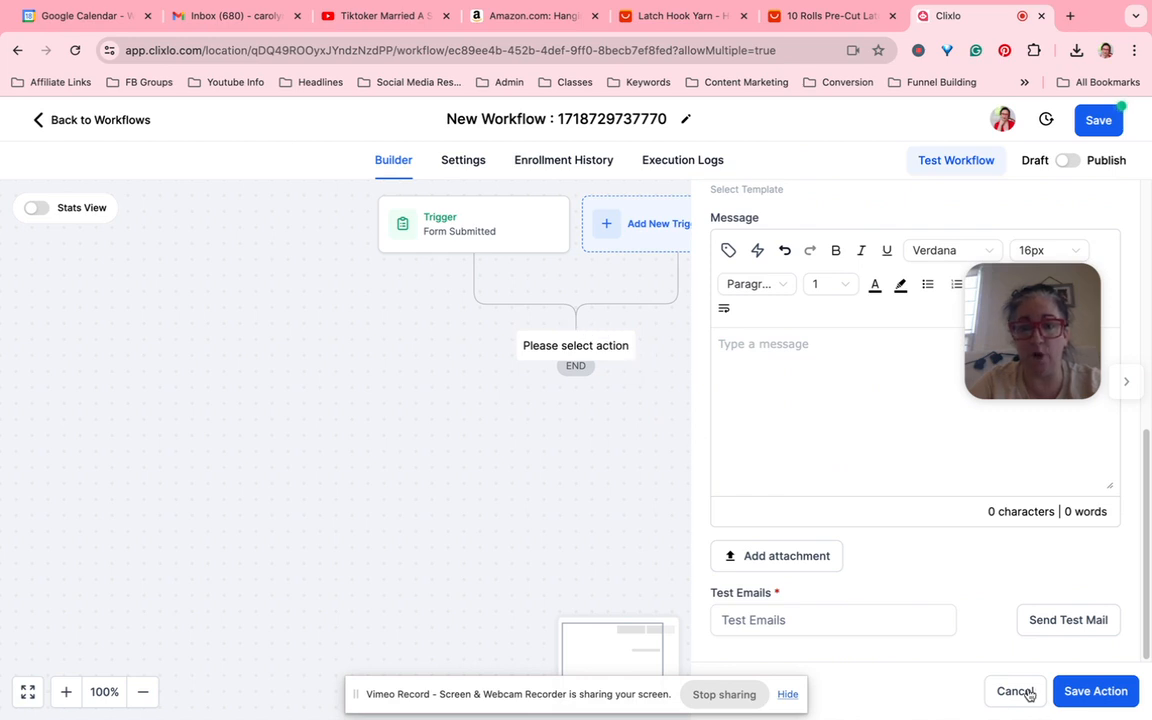
click(1108, 695)
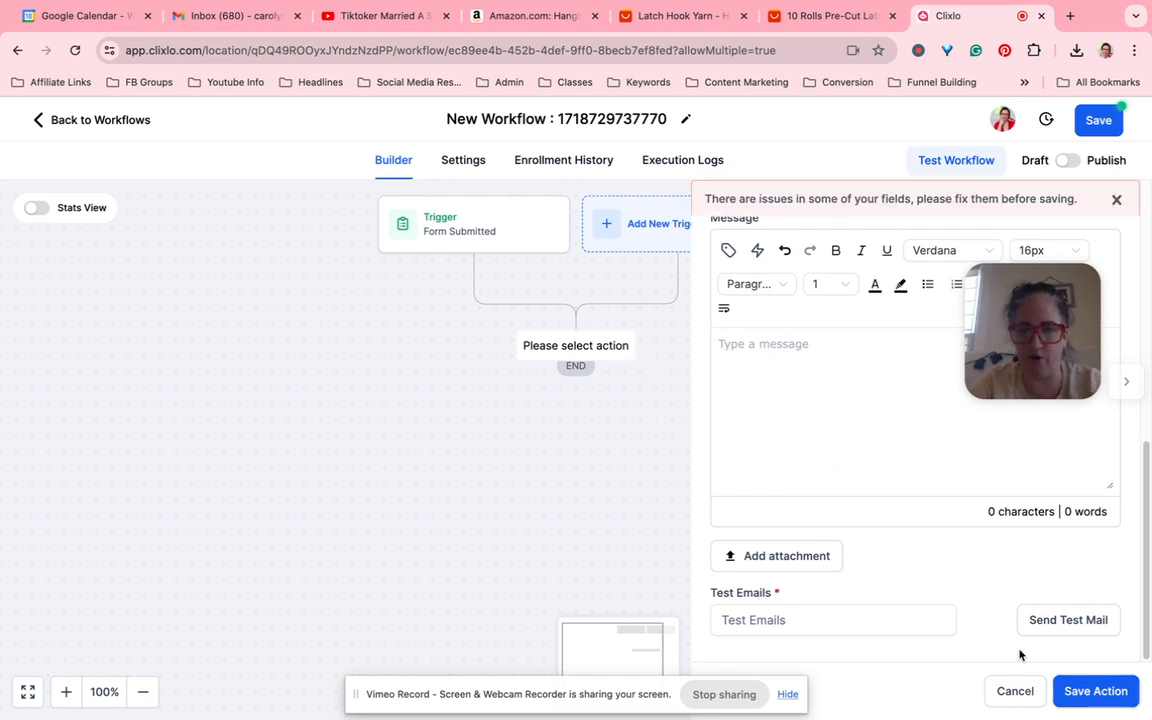
click(1016, 691)
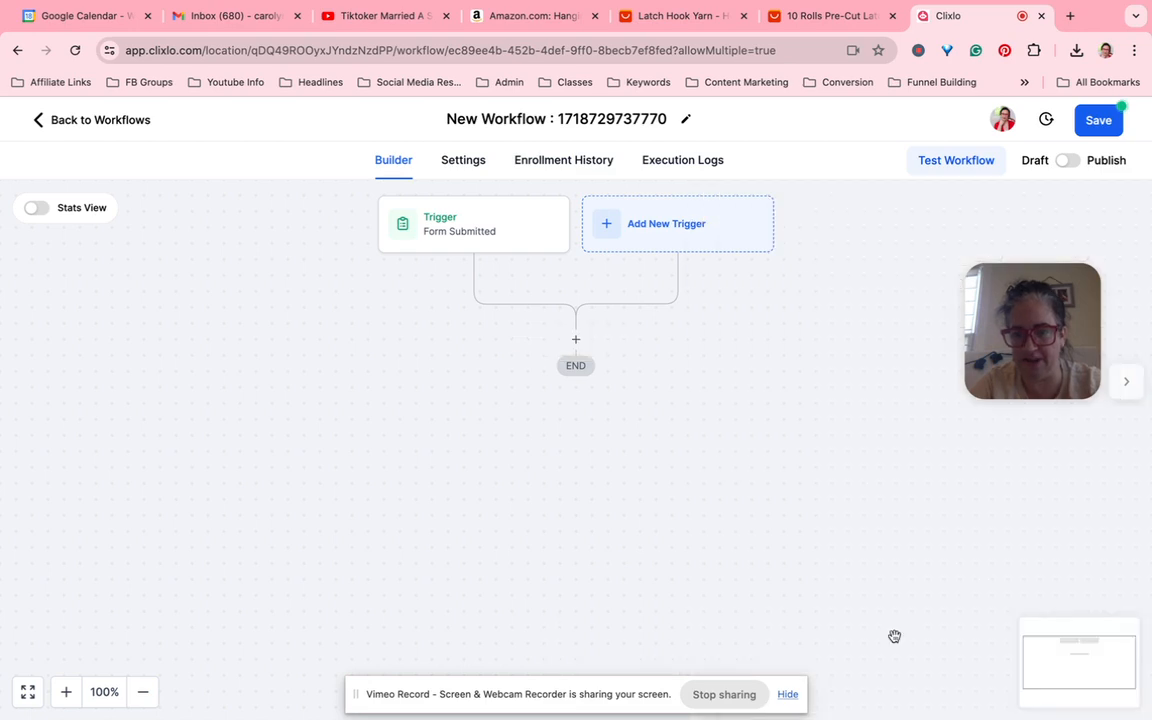
Step: Start an Add Contact Tag action, search the tags for "news", and close it without saving
click(578, 341)
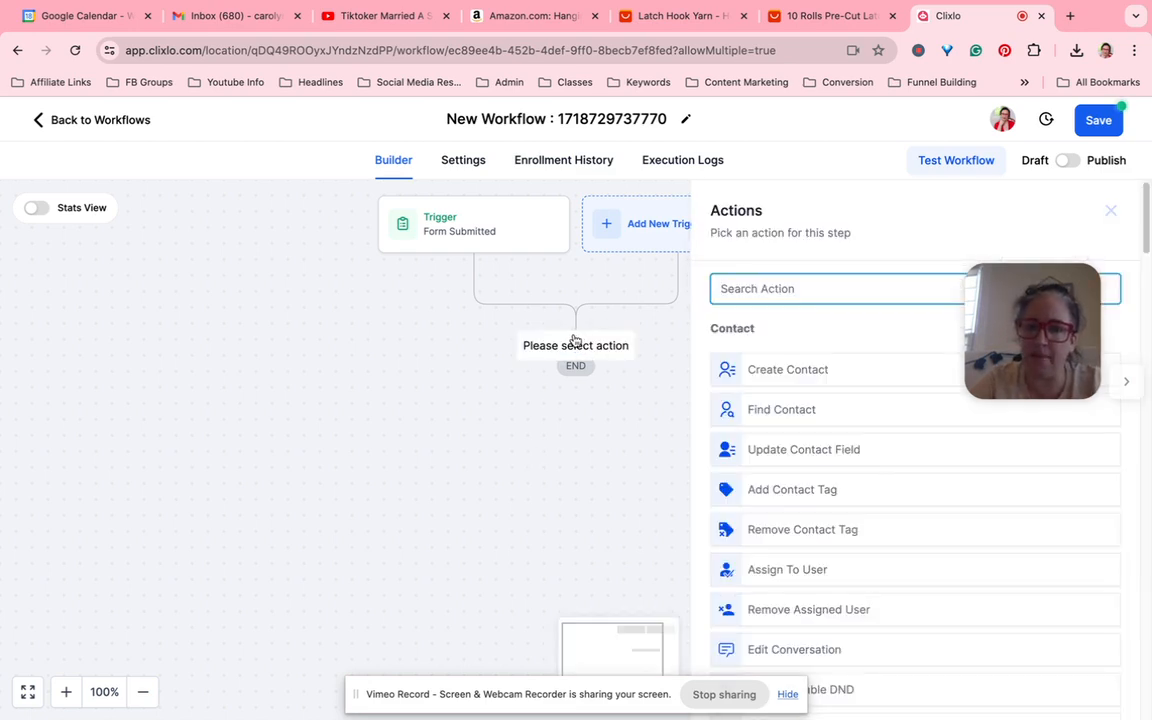
text(tag)
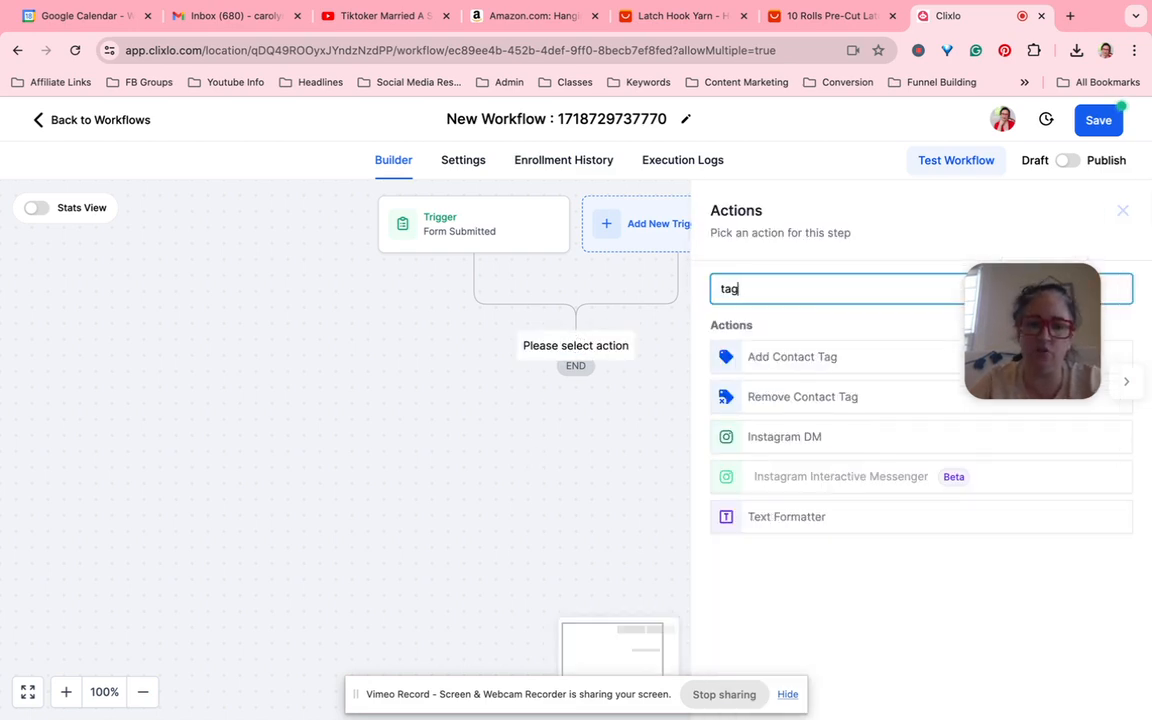
click(823, 357)
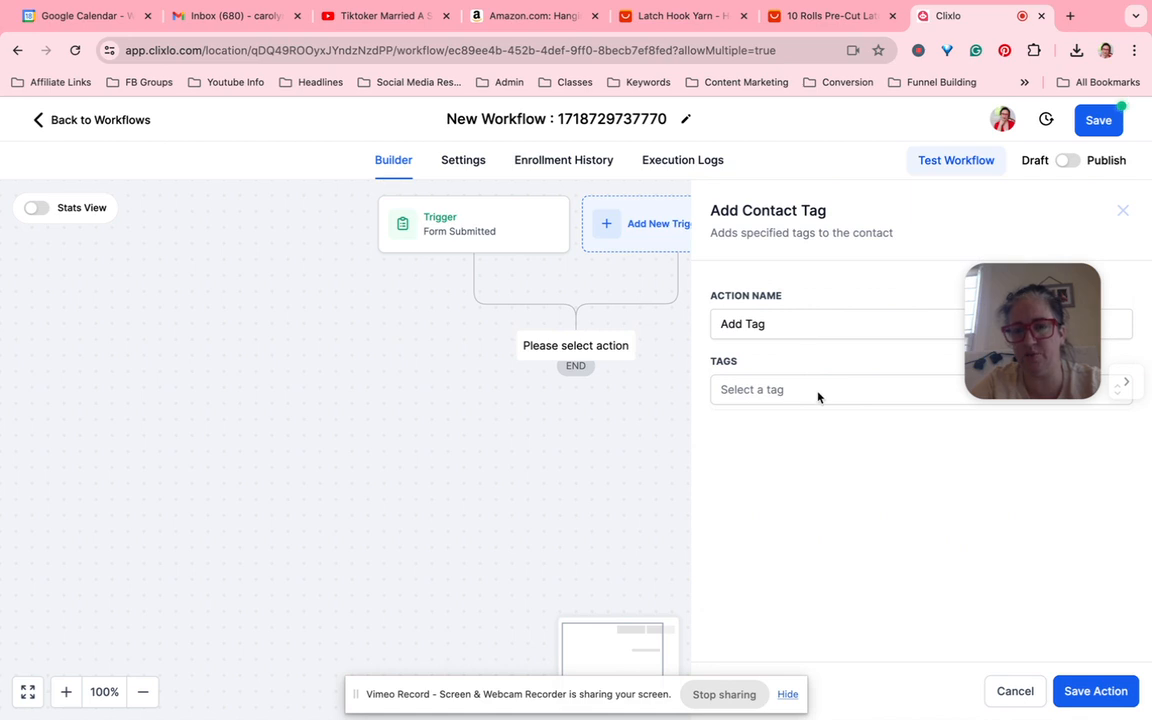
click(816, 393)
text(news)
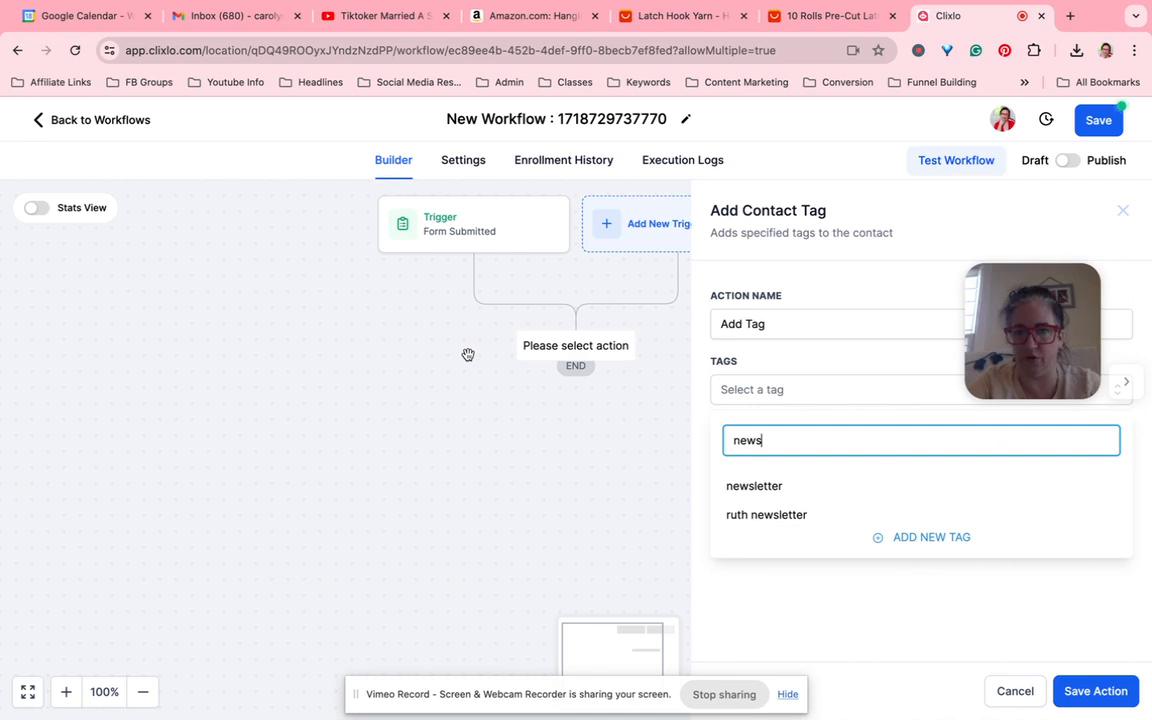
click(471, 441)
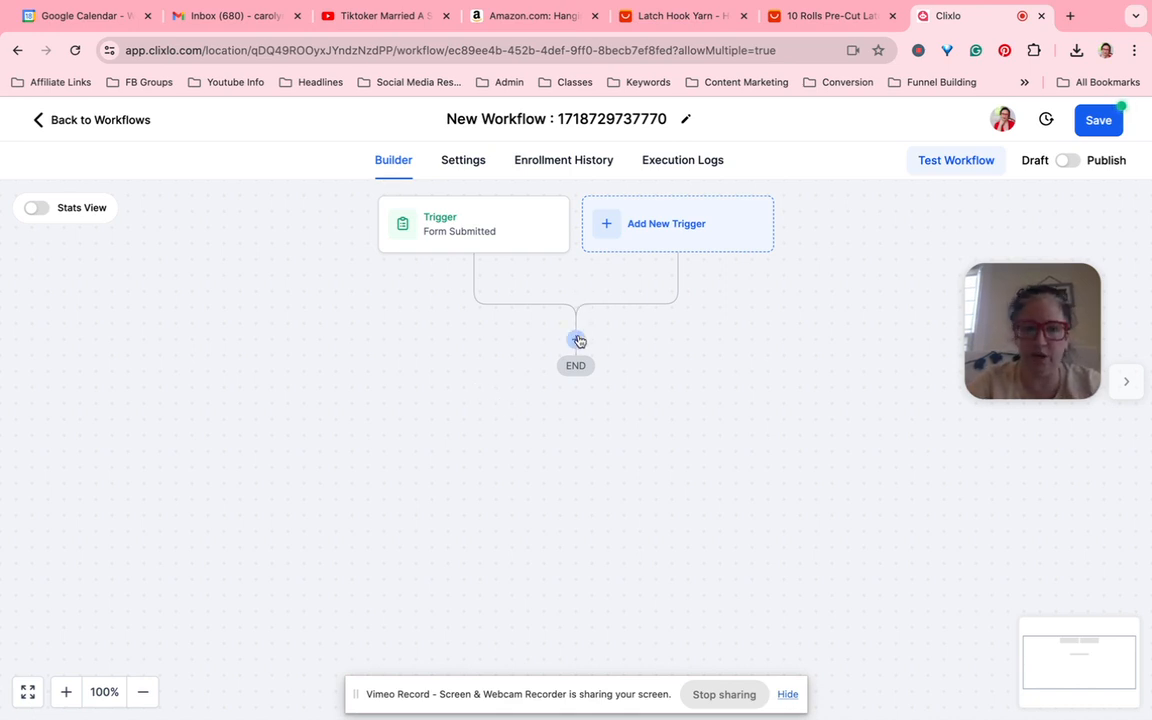
Step: Start a Wait action with a time delay of 1 day and close it without saving
click(577, 340)
text(wait)
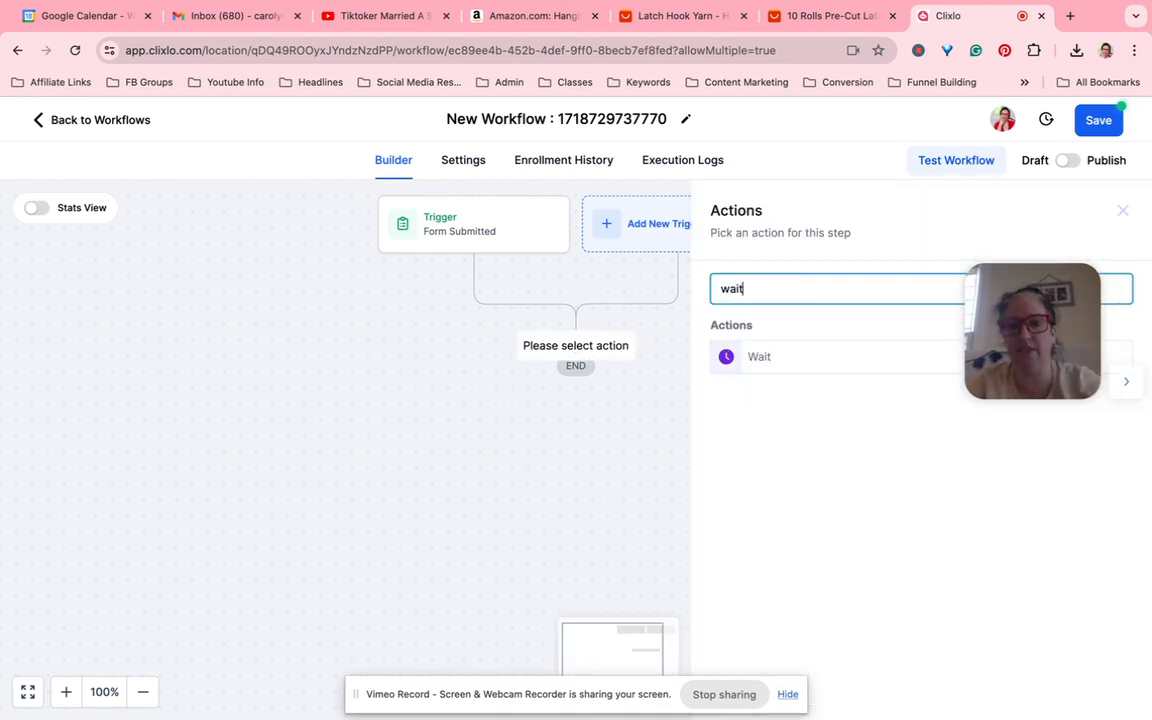
click(848, 368)
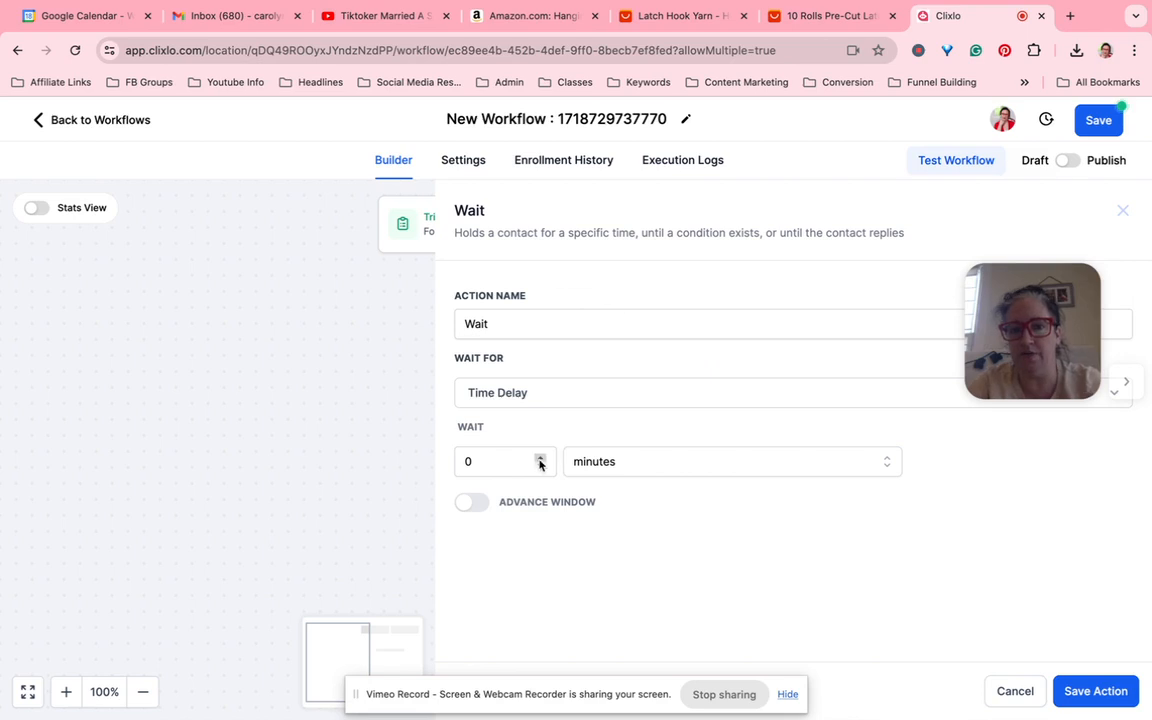
click(607, 463)
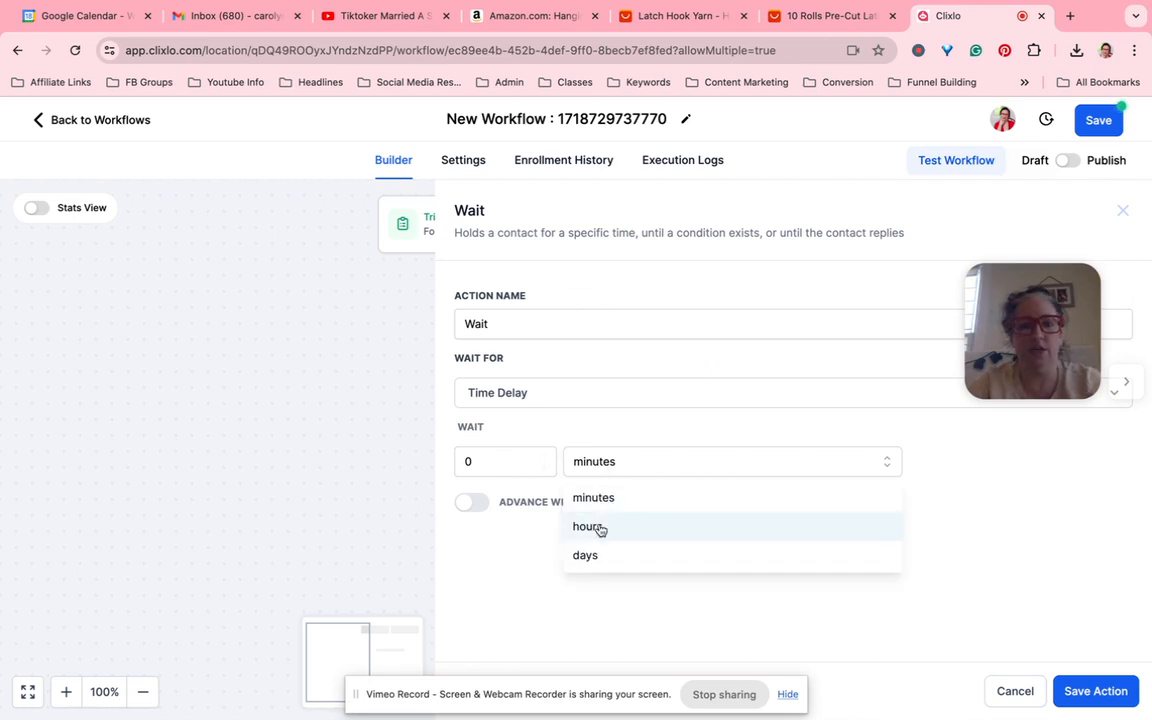
click(586, 555)
click(540, 457)
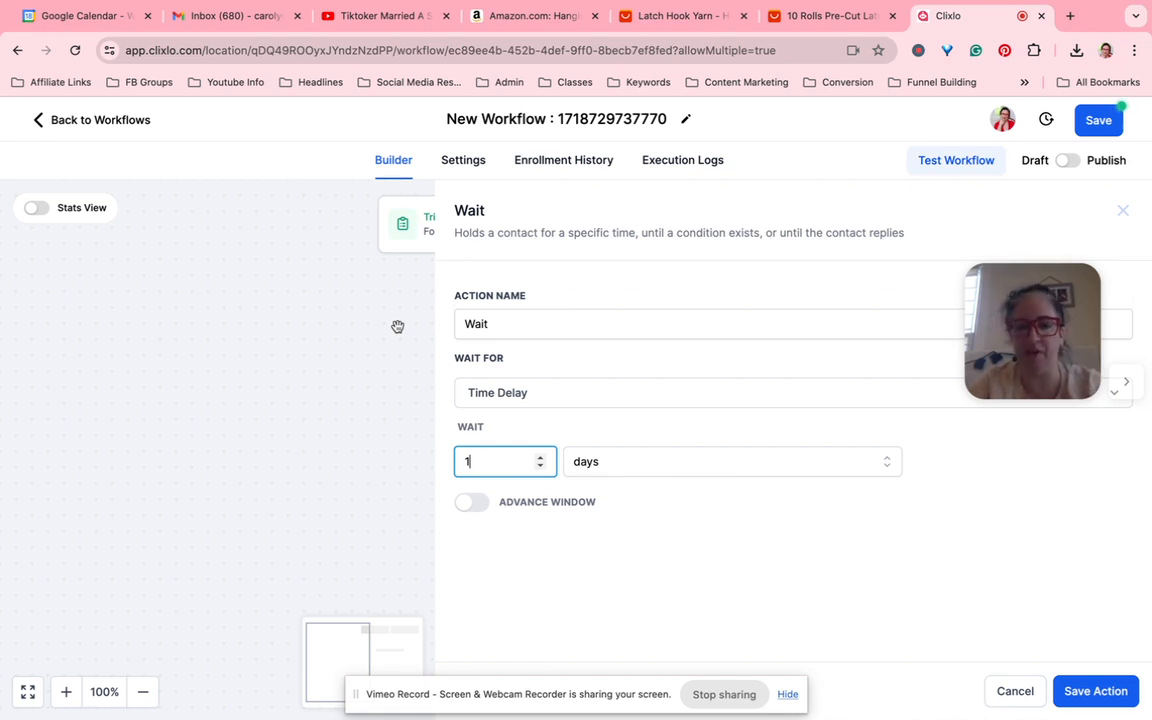
click(334, 318)
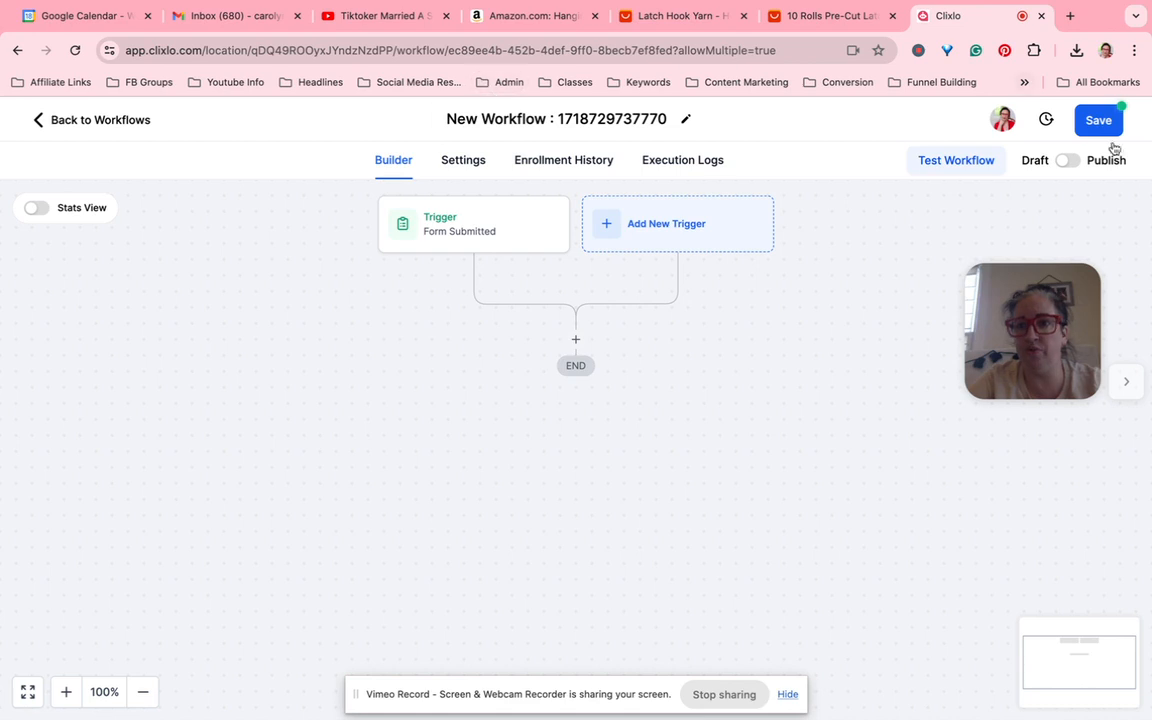
Step: Switch the workflow from Draft to Publish and return to the workflow list, discarding the unsaved changes
click(1067, 162)
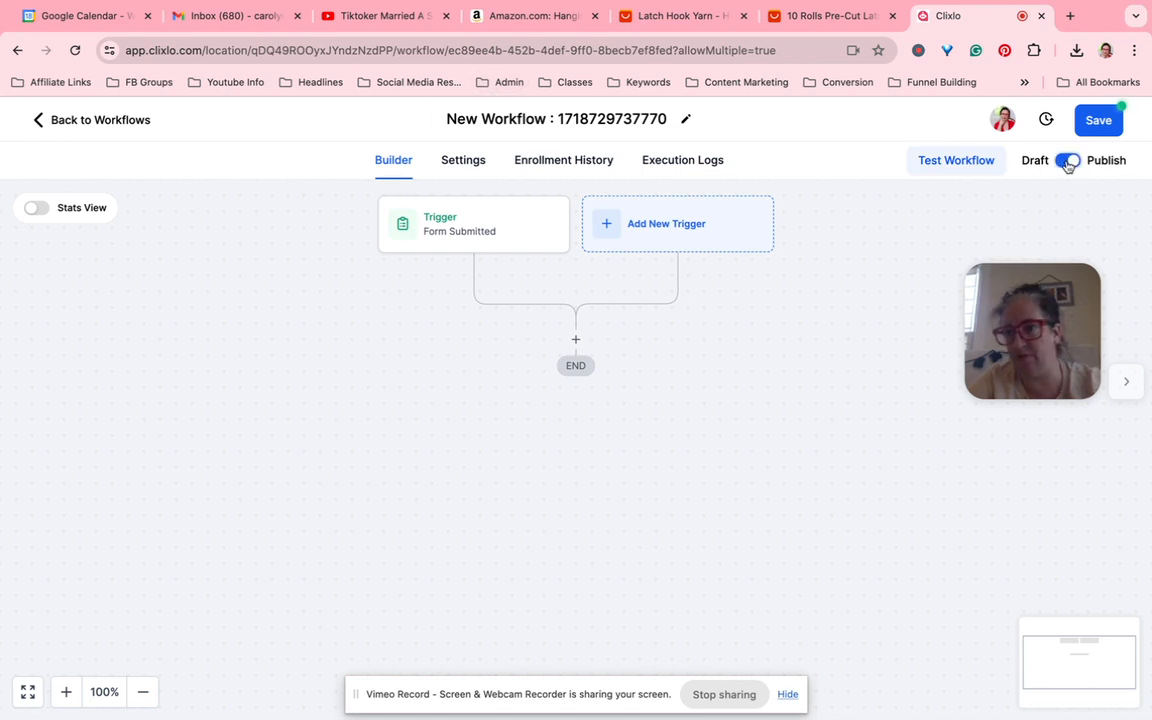
click(39, 122)
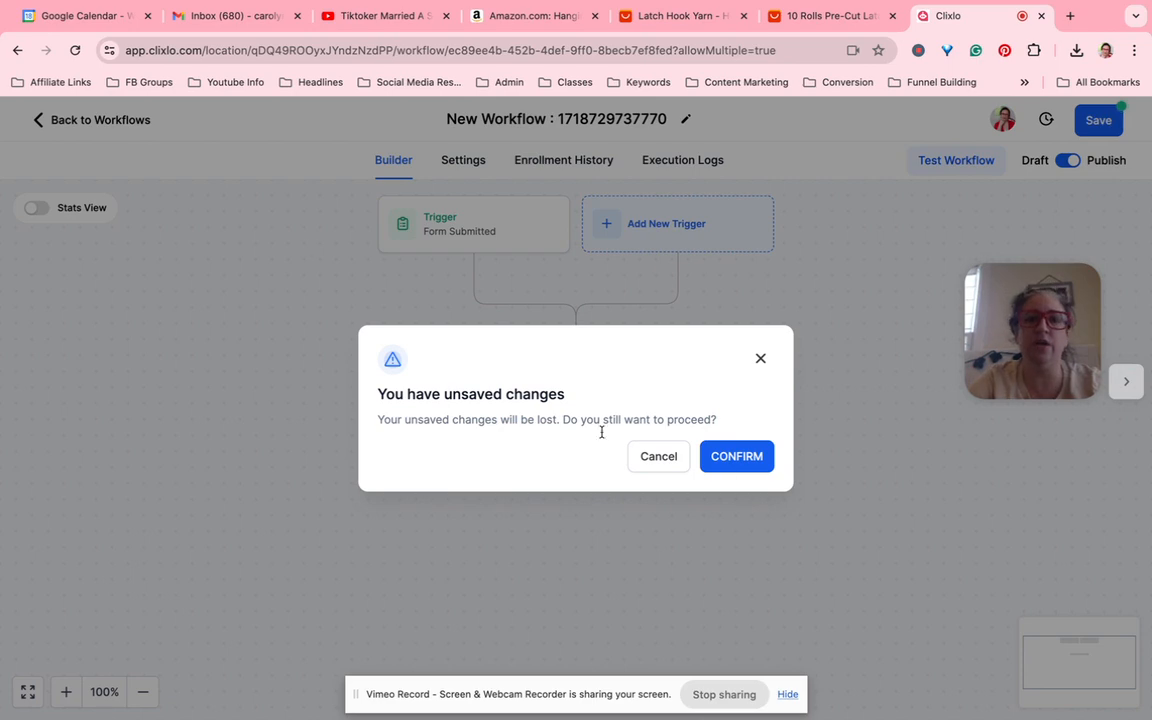
click(742, 453)
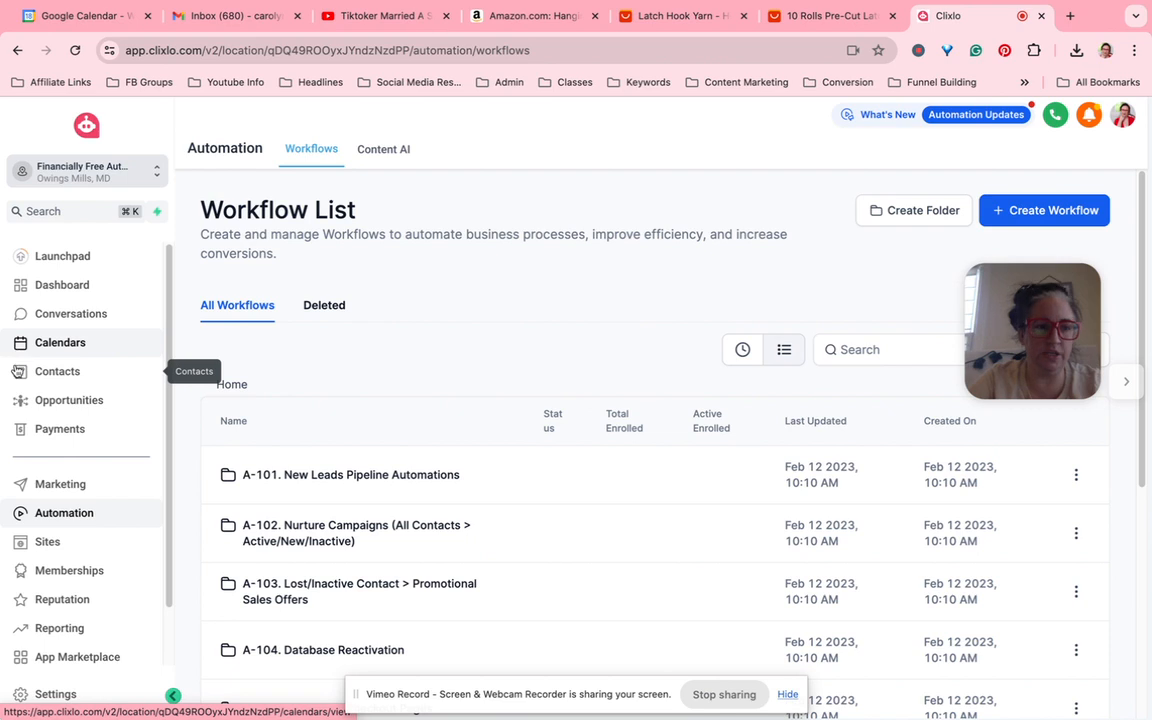
Step: Open the Contacts section to view its smart lists and return to the workflow list
click(80, 368)
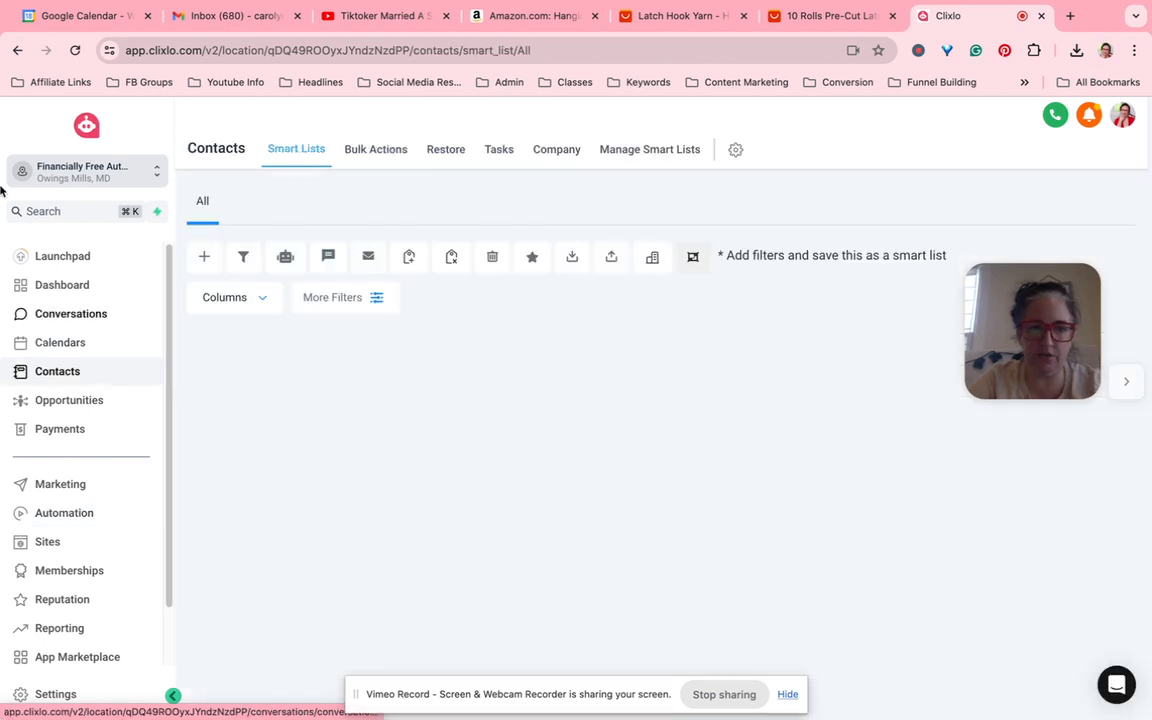
click(17, 50)
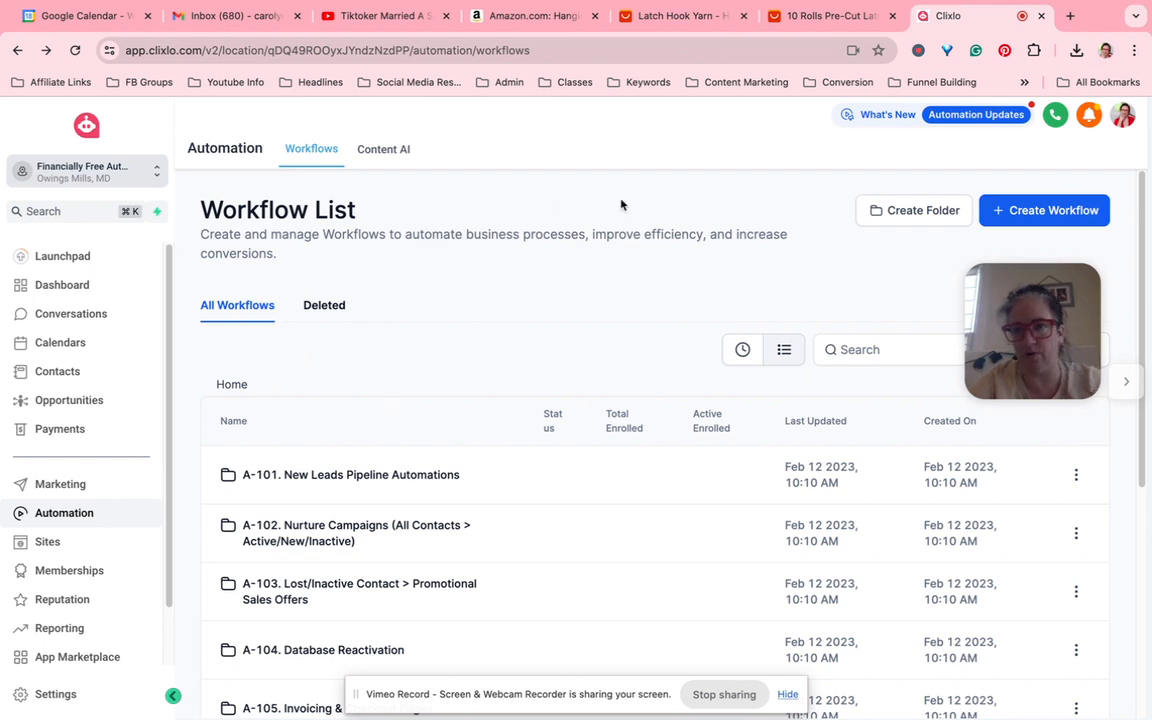
right_click(458, 394)
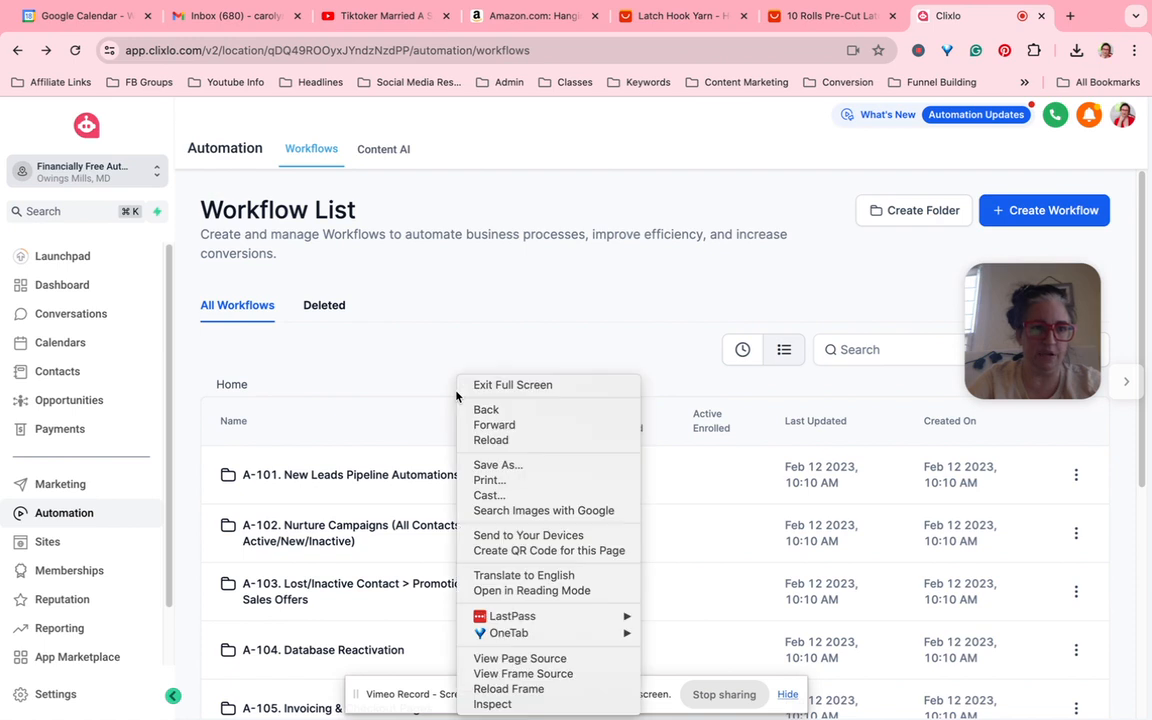
click(403, 357)
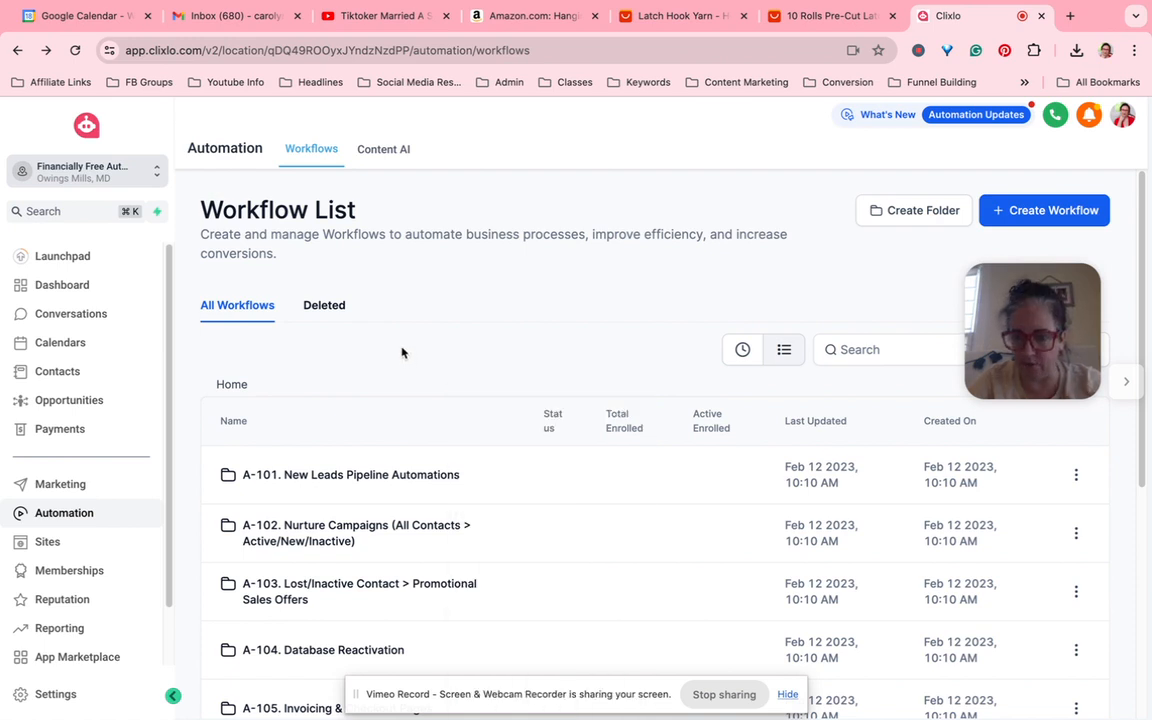